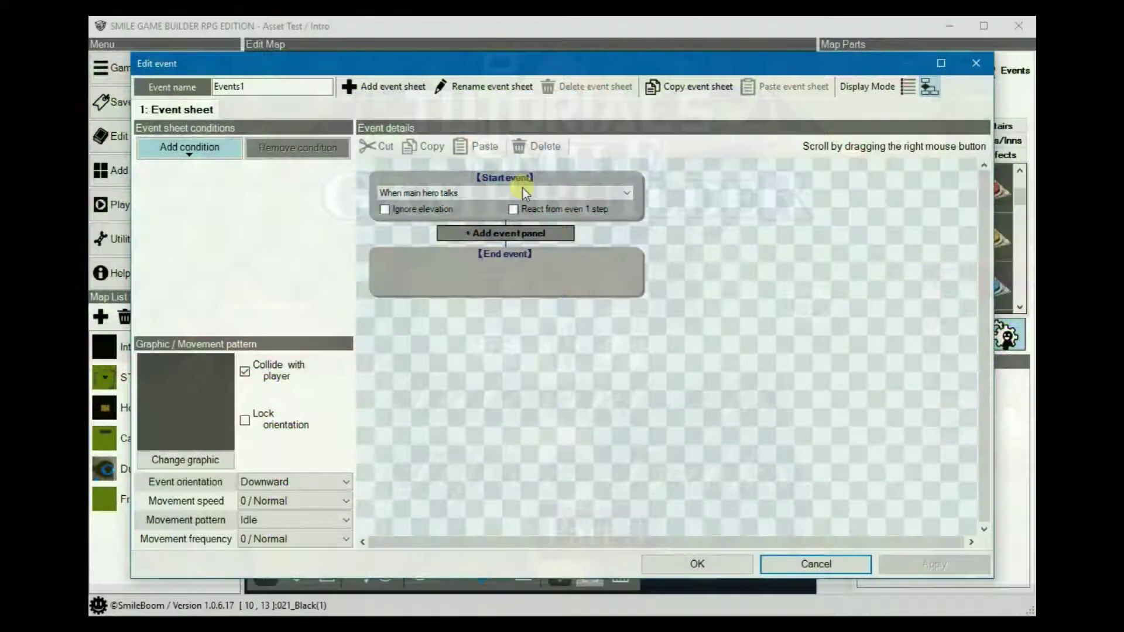
# Step: Add a Check event switch panel to the event that checks whether switch 0:Effect is on
pyautogui.click(522, 191)
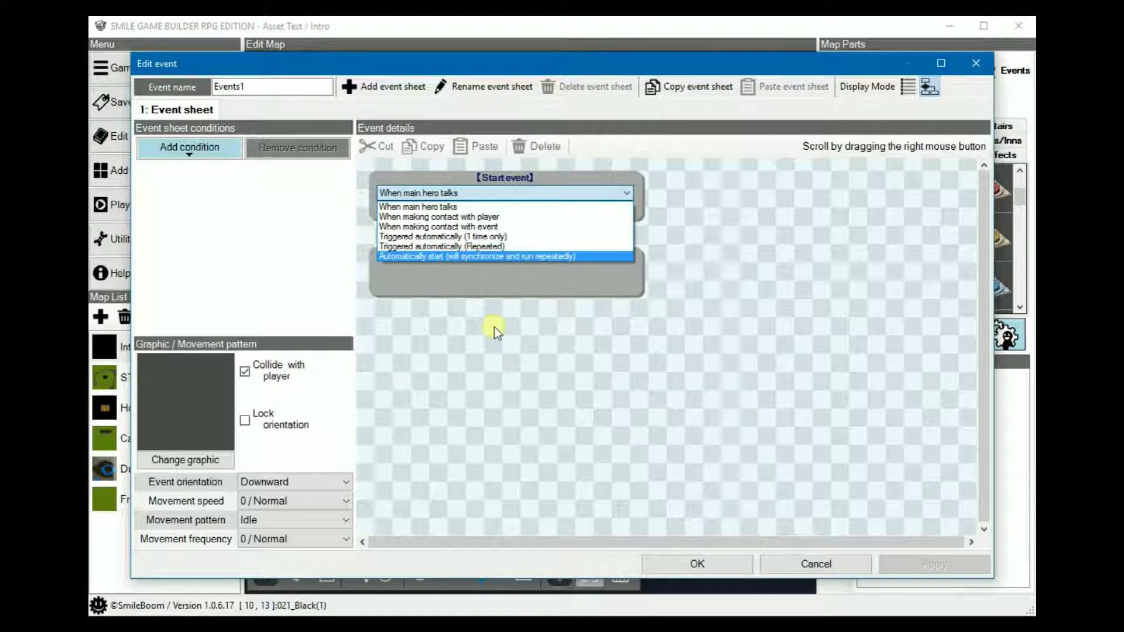
pyautogui.click(521, 338)
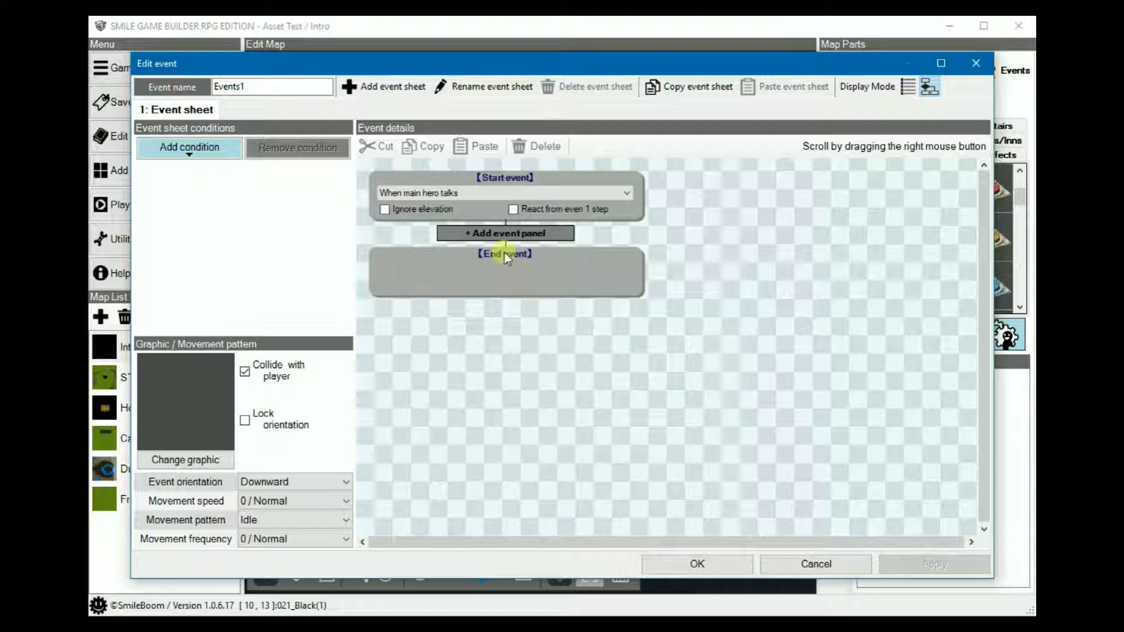
pyautogui.click(505, 233)
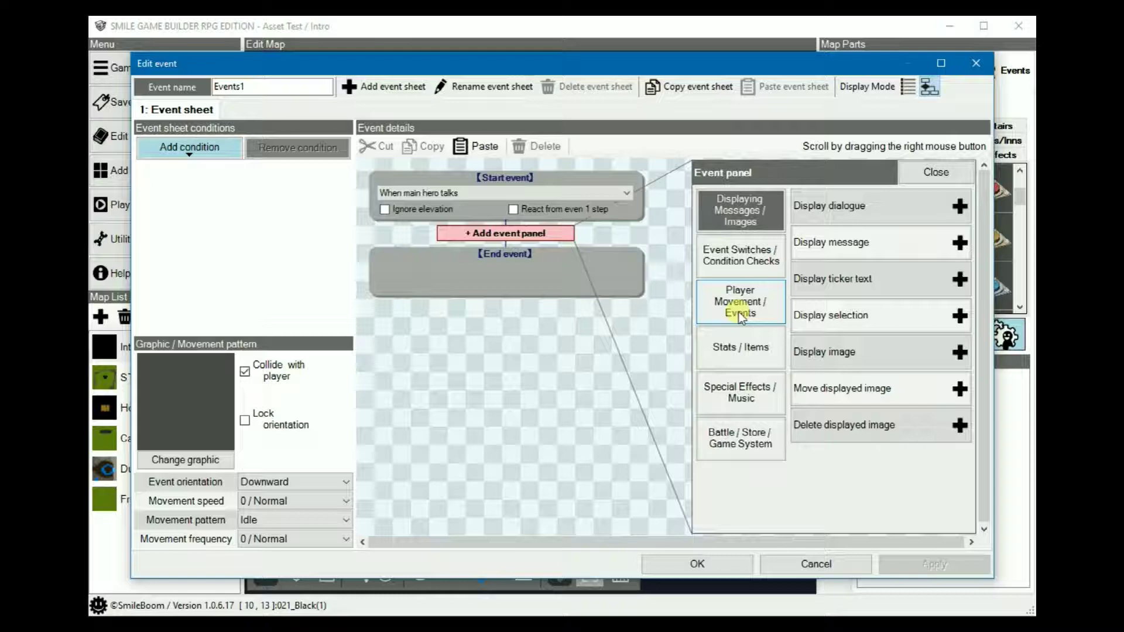
pyautogui.click(747, 254)
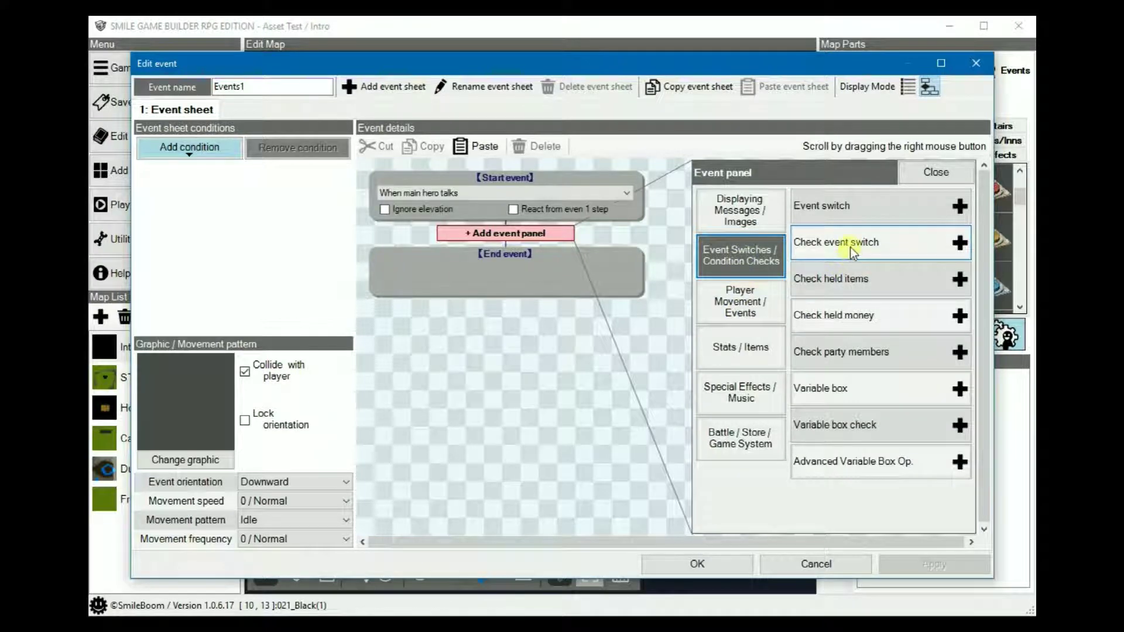
pyautogui.click(850, 247)
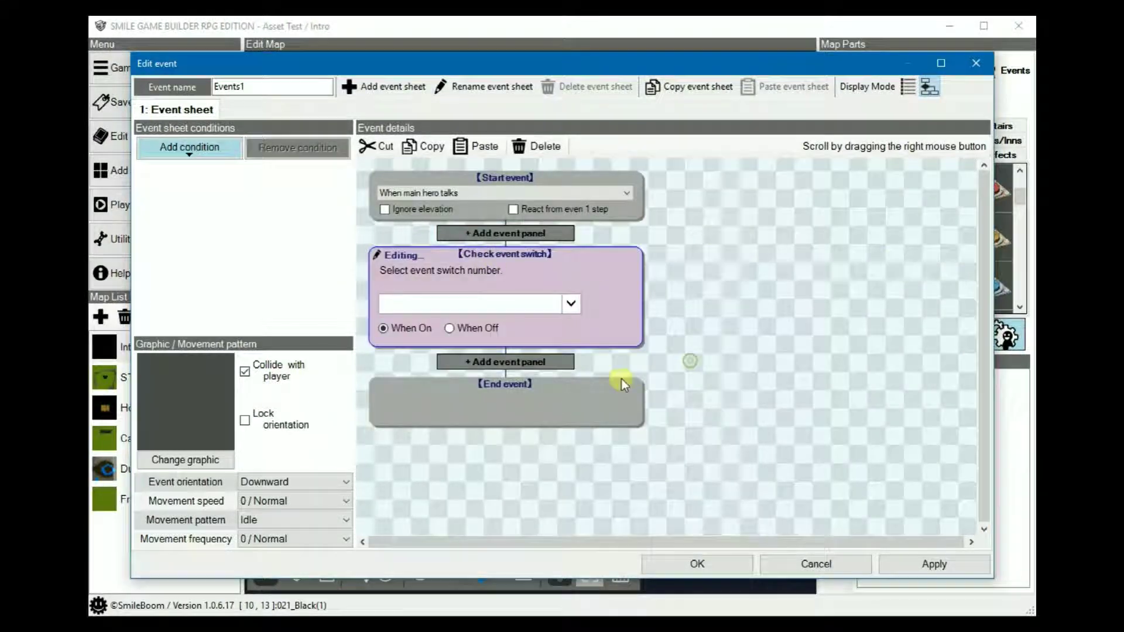
pyautogui.click(692, 343)
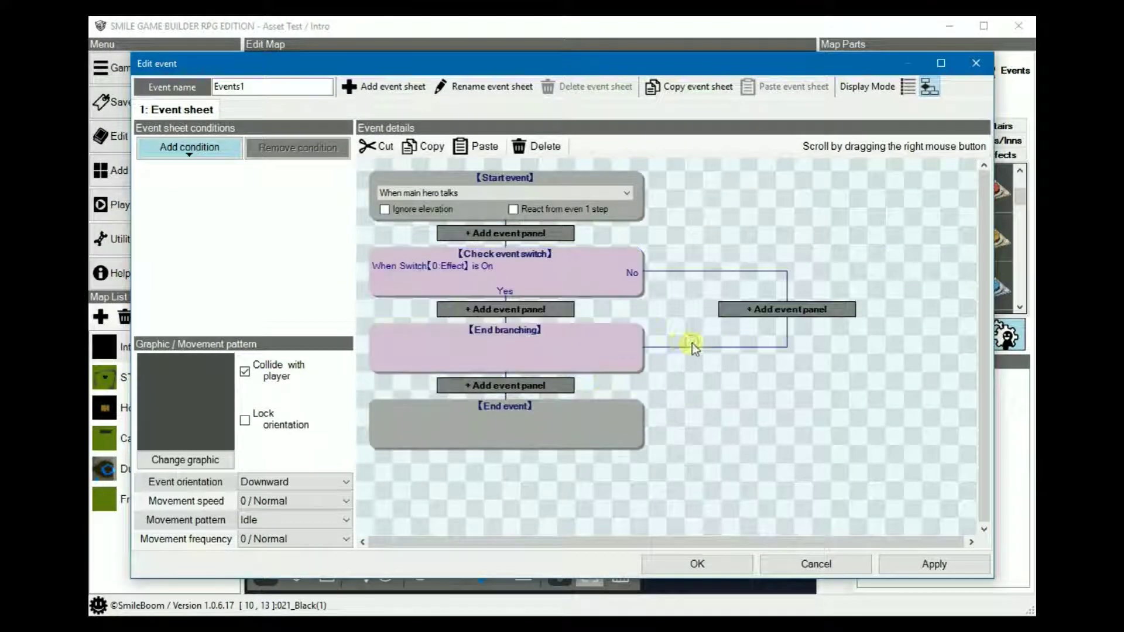
# Step: Add a Variable box check below the switch branch for Player Direction equal to 0, and accept the event
pyautogui.click(507, 387)
pyautogui.click(816, 426)
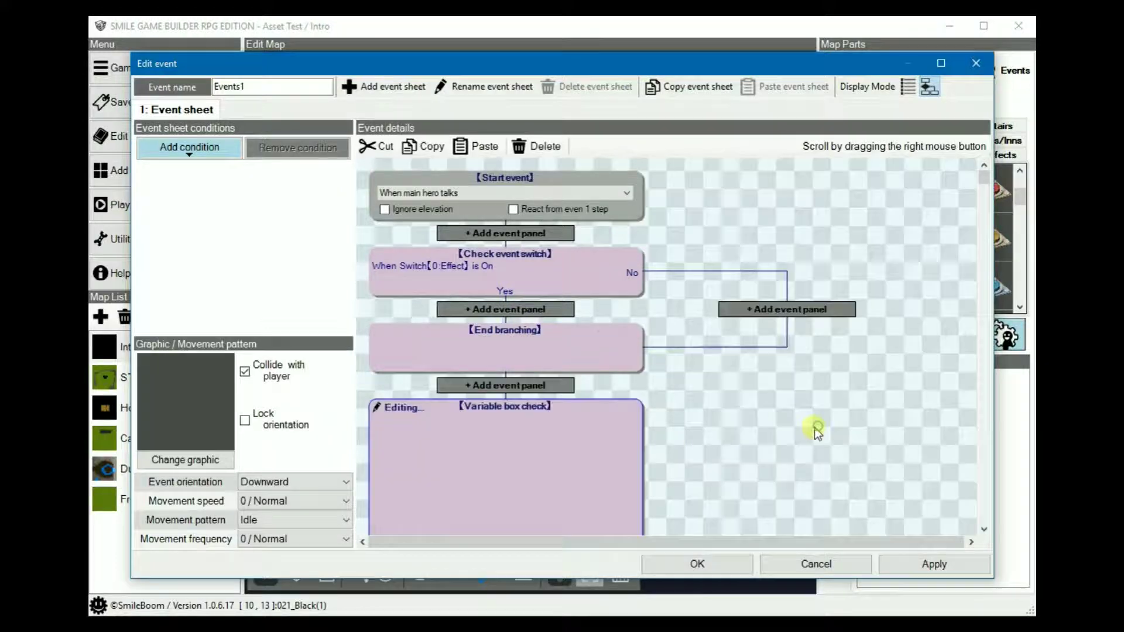
pyautogui.click(699, 406)
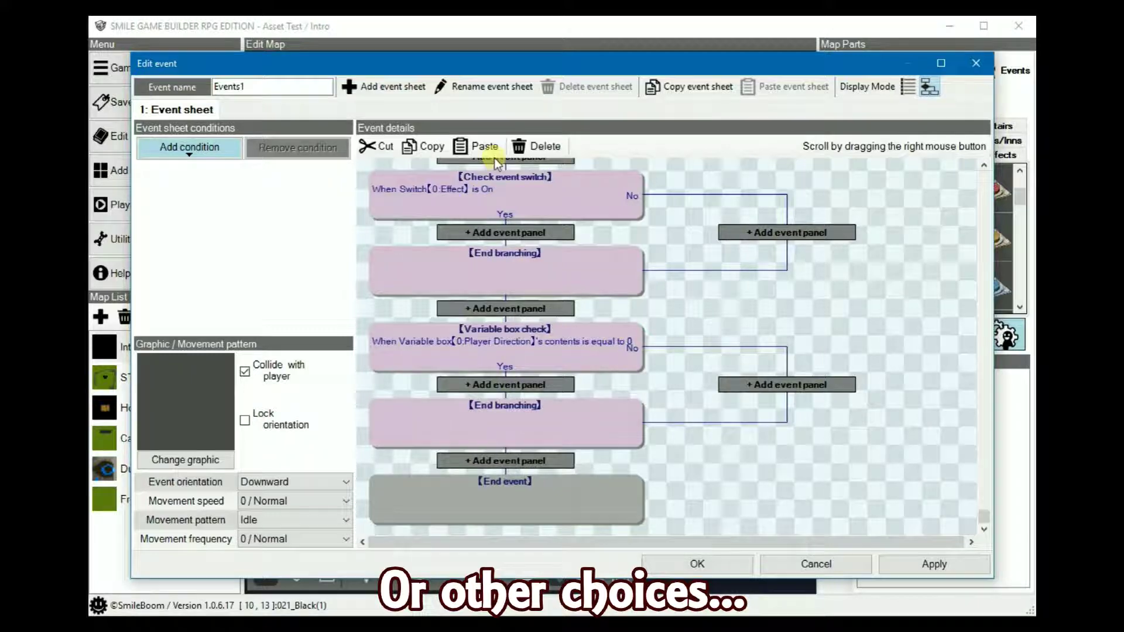
pyautogui.click(698, 561)
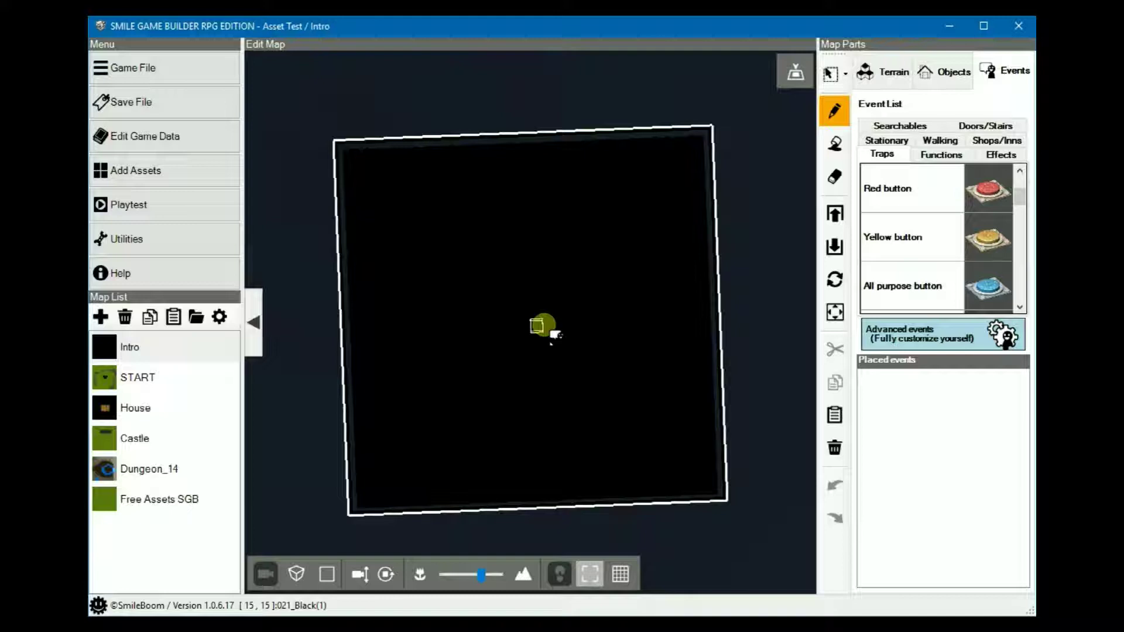
pyautogui.press('Down')
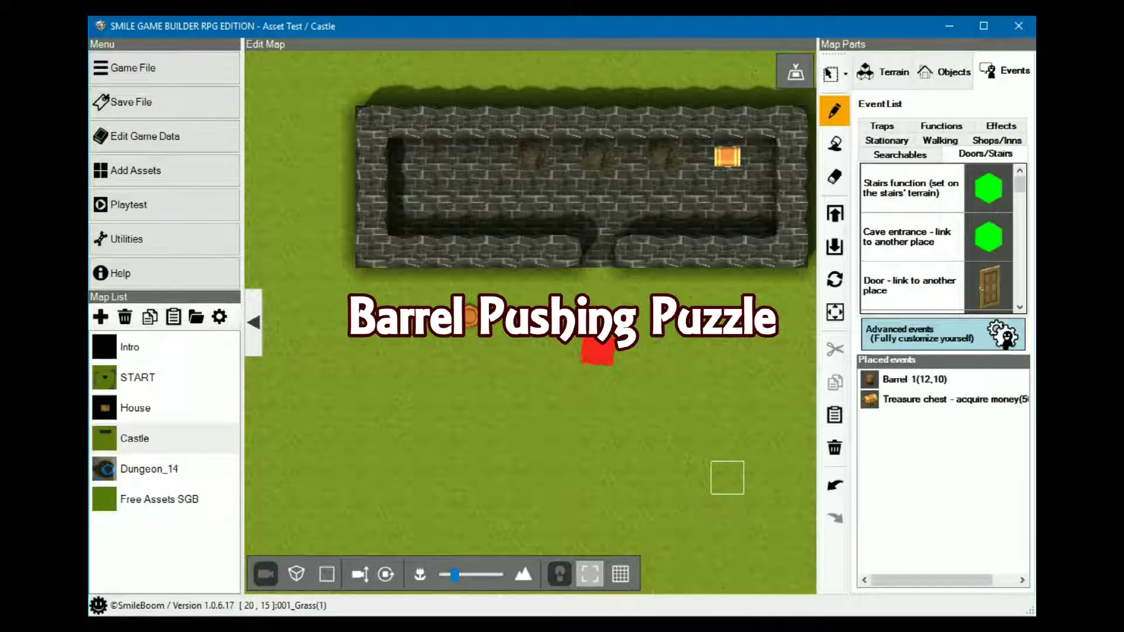
pyautogui.click(965, 333)
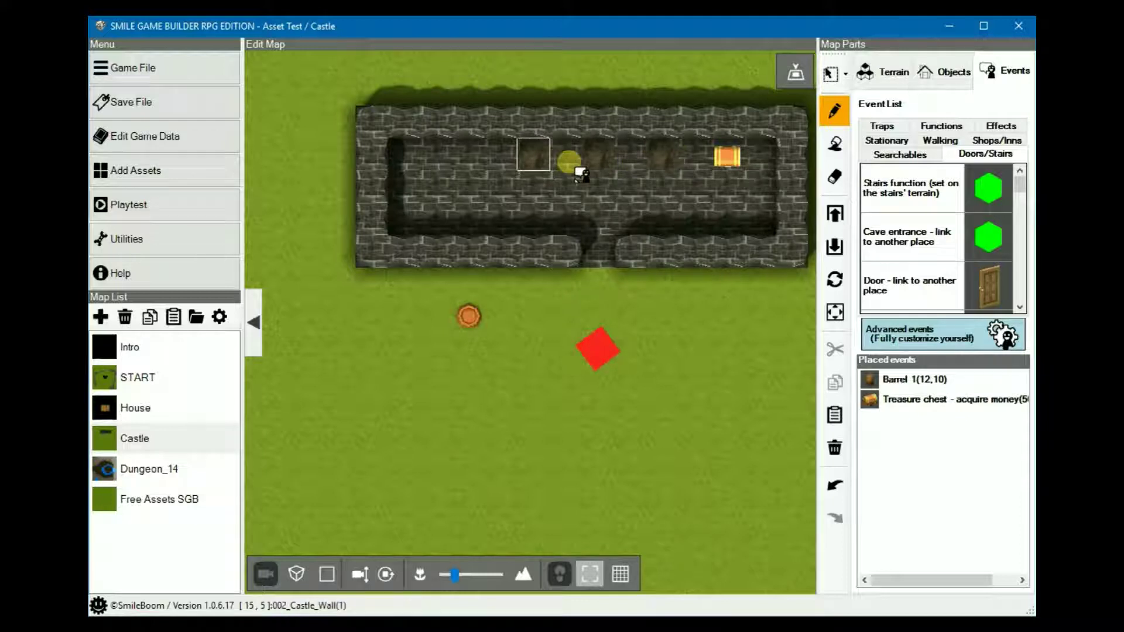
pyautogui.moveTo(672, 166)
pyautogui.mouseDown()
pyautogui.moveTo(593, 391)
pyautogui.moveTo(482, 457)
pyautogui.moveTo(546, 463)
pyautogui.moveTo(572, 421)
pyautogui.moveTo(508, 404)
pyautogui.moveTo(462, 351)
pyautogui.moveTo(504, 349)
pyautogui.moveTo(539, 388)
pyautogui.moveTo(533, 398)
pyautogui.moveTo(617, 406)
pyautogui.moveTo(766, 109)
pyautogui.moveTo(738, 172)
pyautogui.mouseUp()
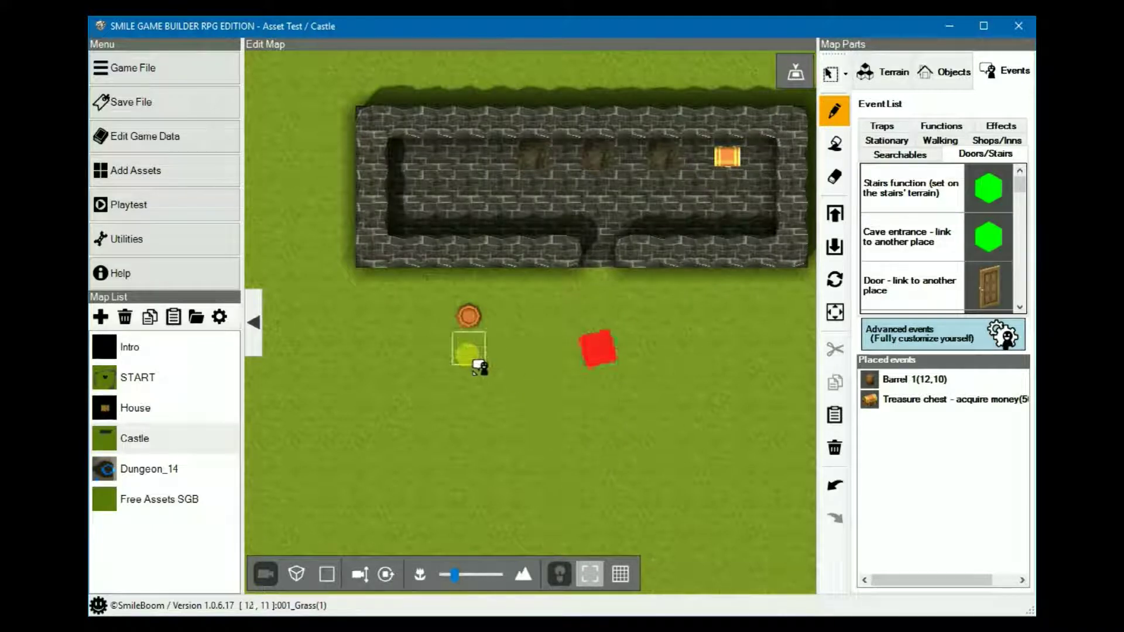
# Step: Open the Barrel 1 event on the Castle map and test play the Drawer sound effect in its first sheet
pyautogui.click(476, 326)
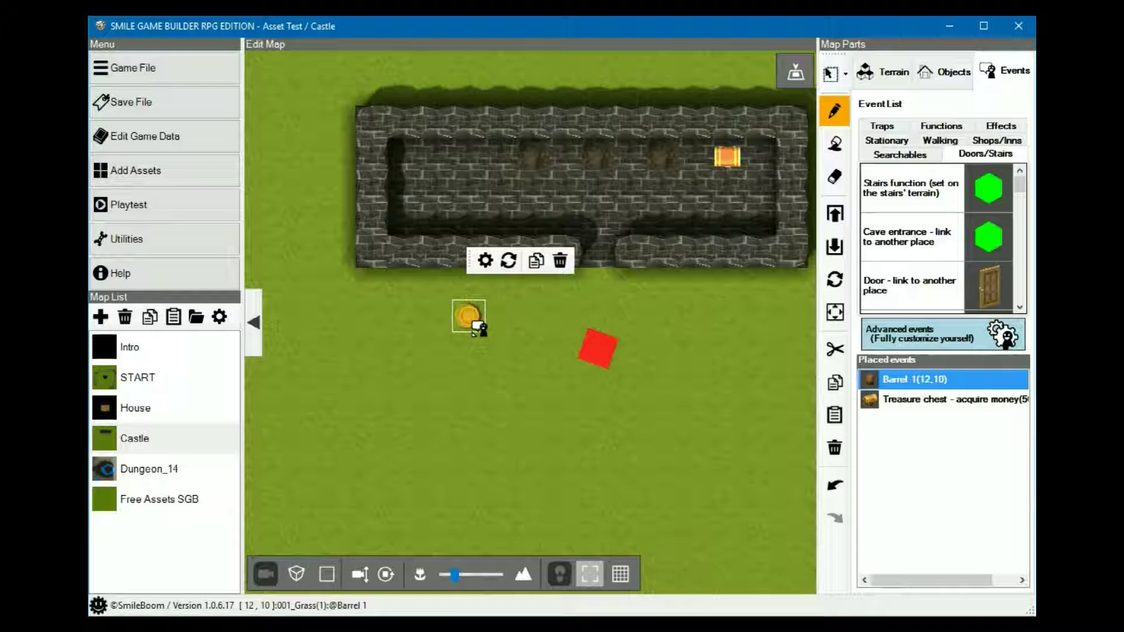
pyautogui.doubleClick(476, 325)
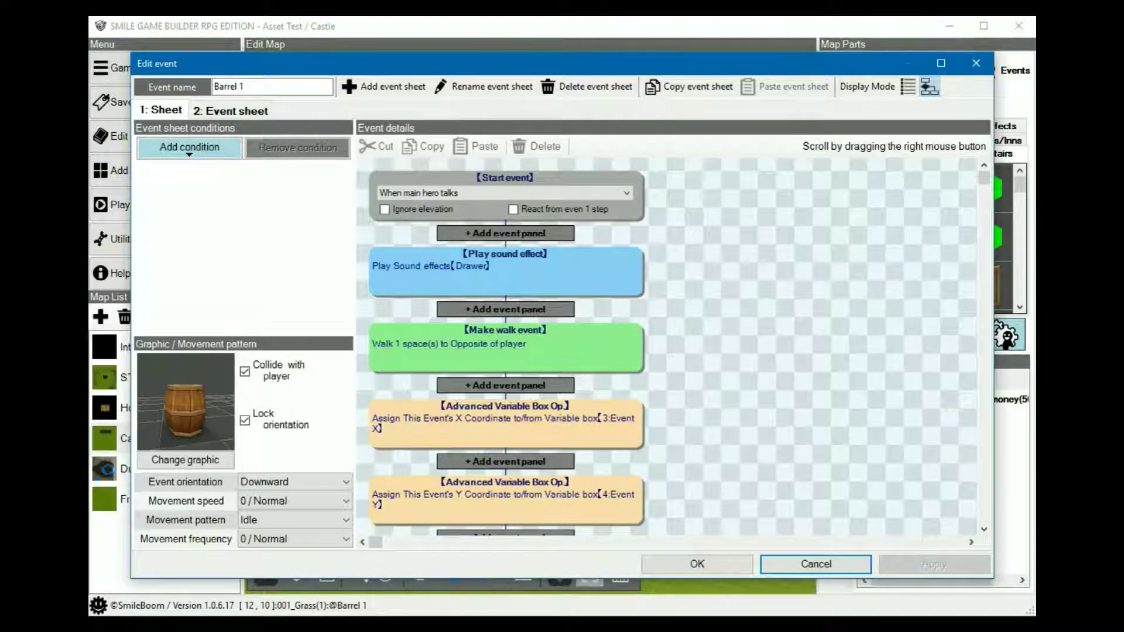
pyautogui.scroll(-1, 536, 231)
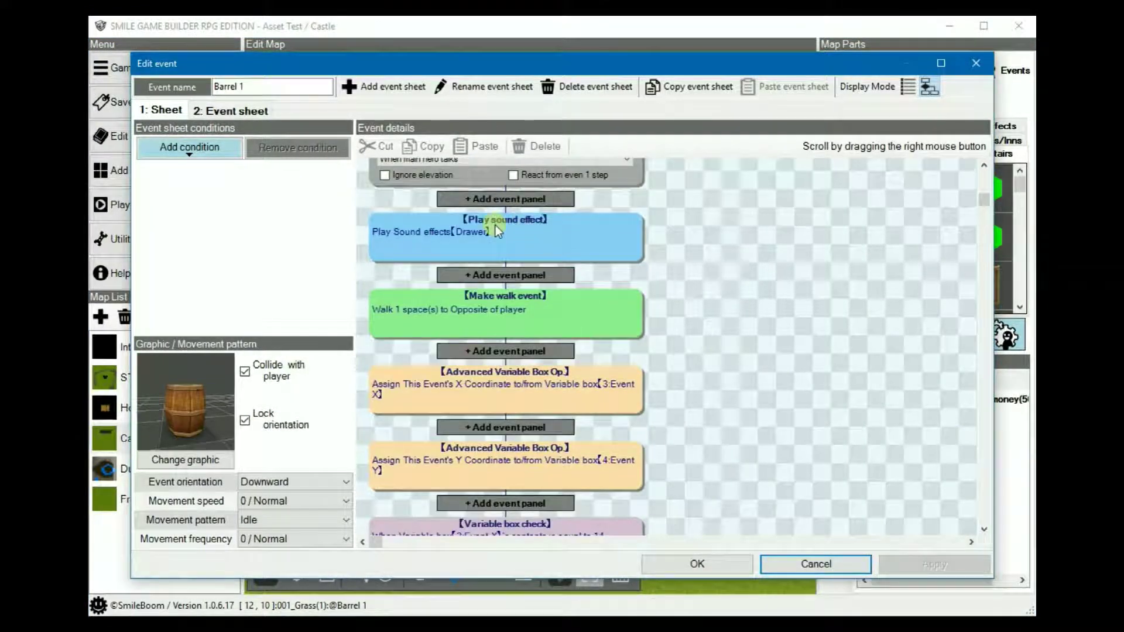
pyautogui.click(571, 228)
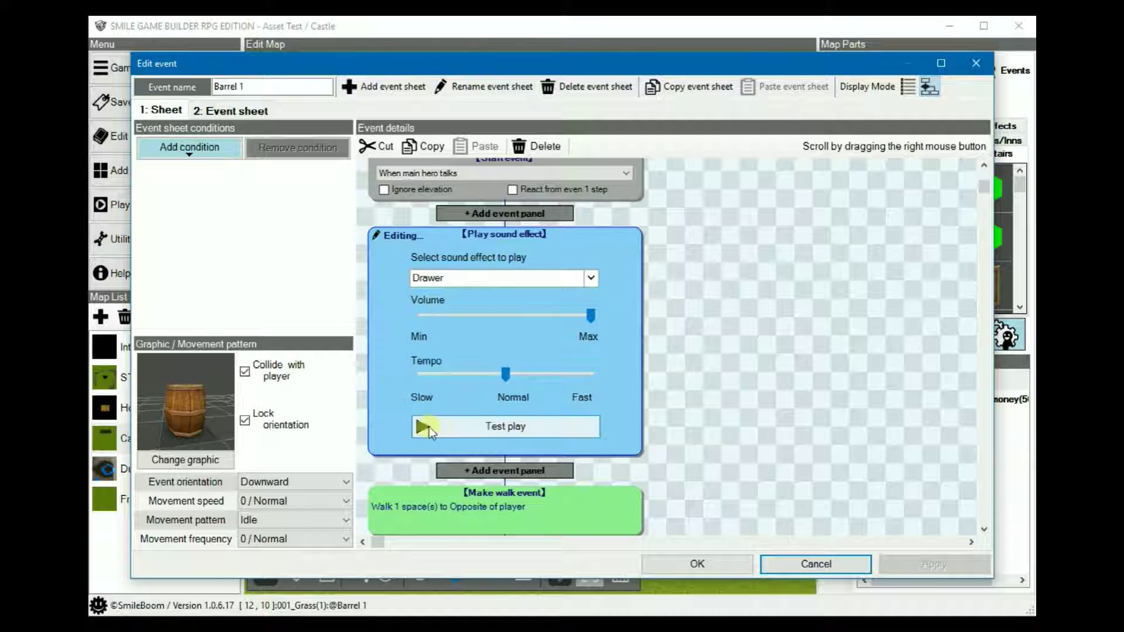
pyautogui.click(491, 430)
pyautogui.click(486, 428)
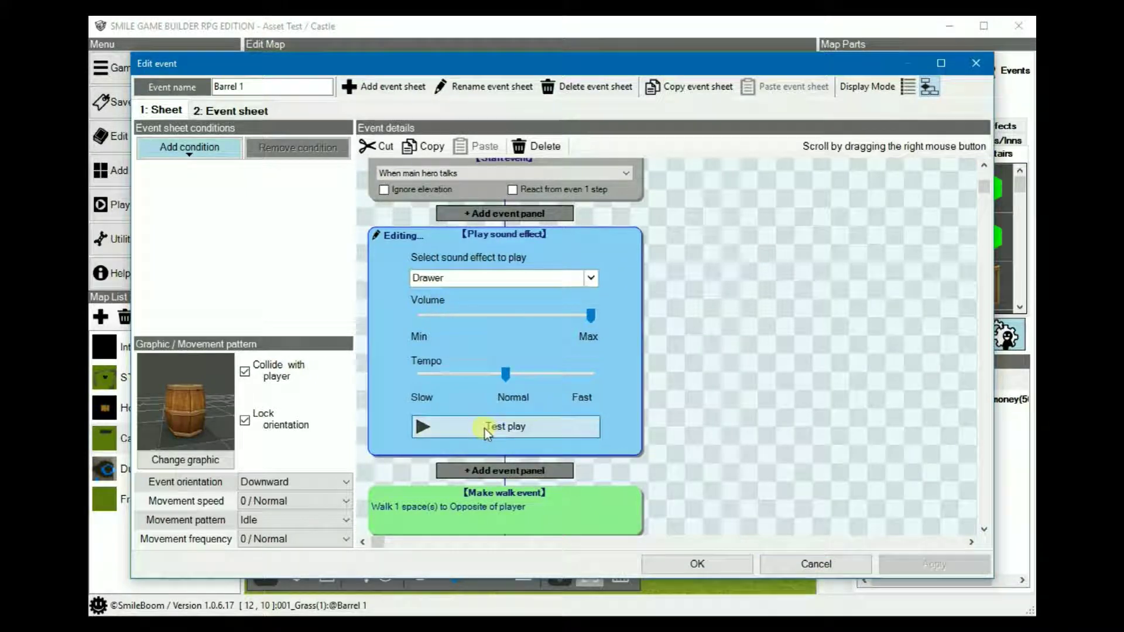
pyautogui.click(702, 396)
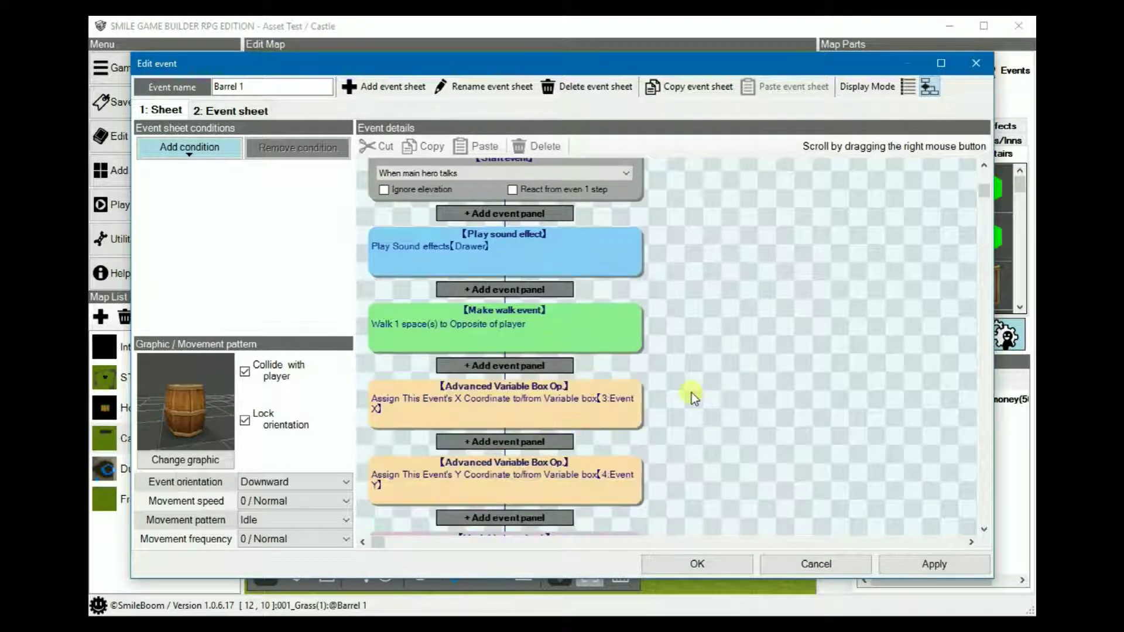
# Step: Examine the direction, step and pass-through options of the barrel's Make walk event panel
pyautogui.click(577, 325)
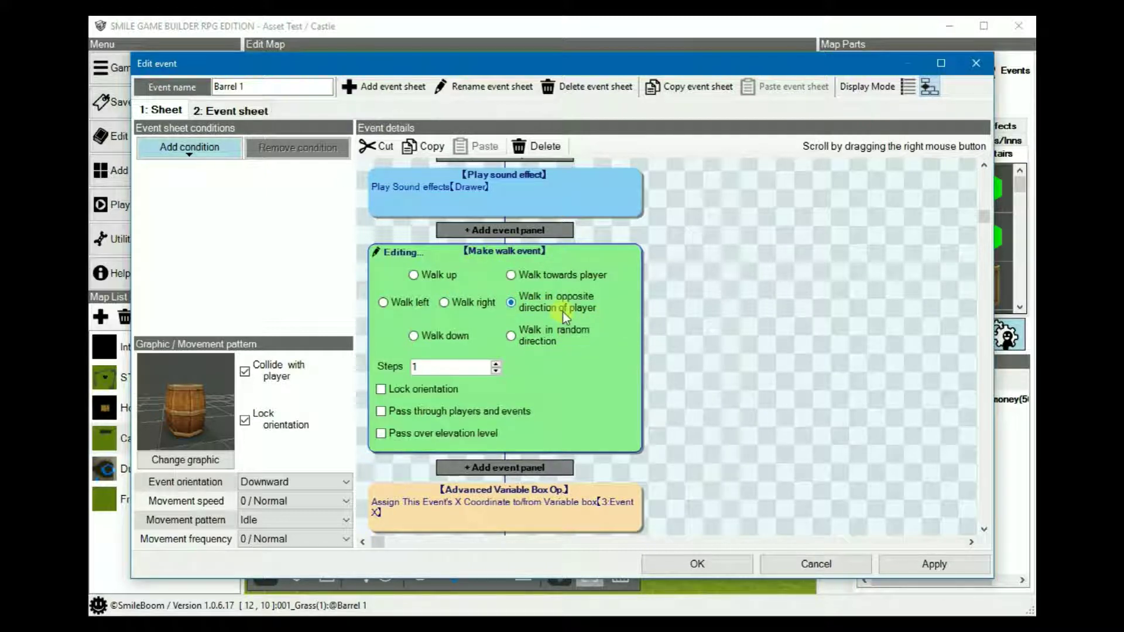
pyautogui.moveTo(691, 388); pyautogui.dragTo(668, 366, button='right')
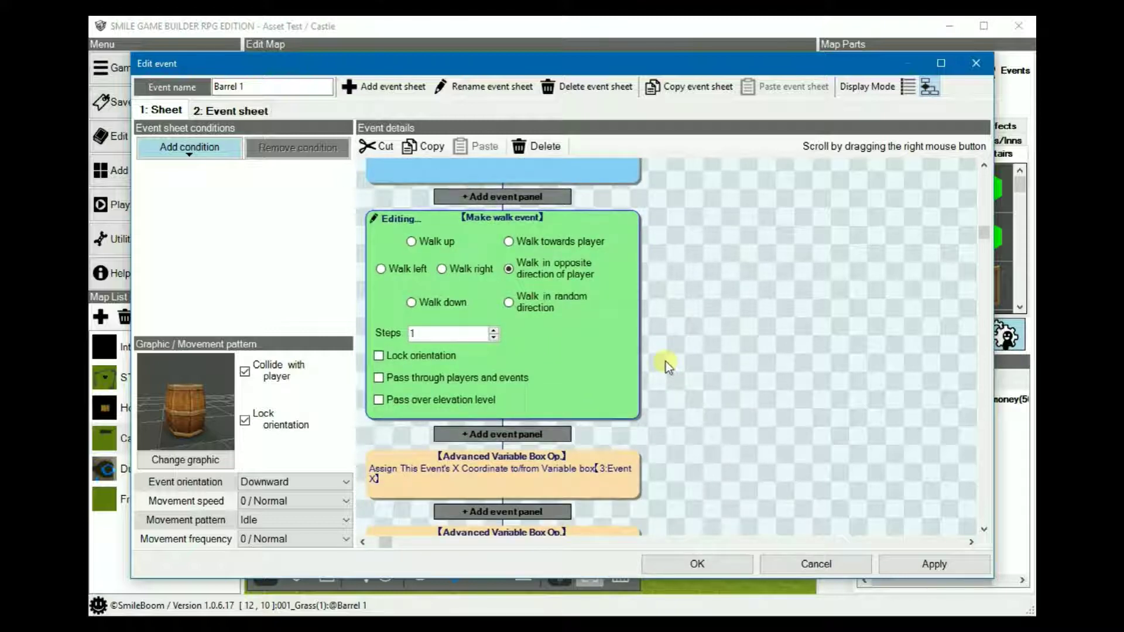
pyautogui.moveTo(707, 385); pyautogui.dragTo(704, 259, button='right')
# Step: Select This Event's X Coordinate as the source assigned to variable box 3: Event X
pyautogui.click(526, 346)
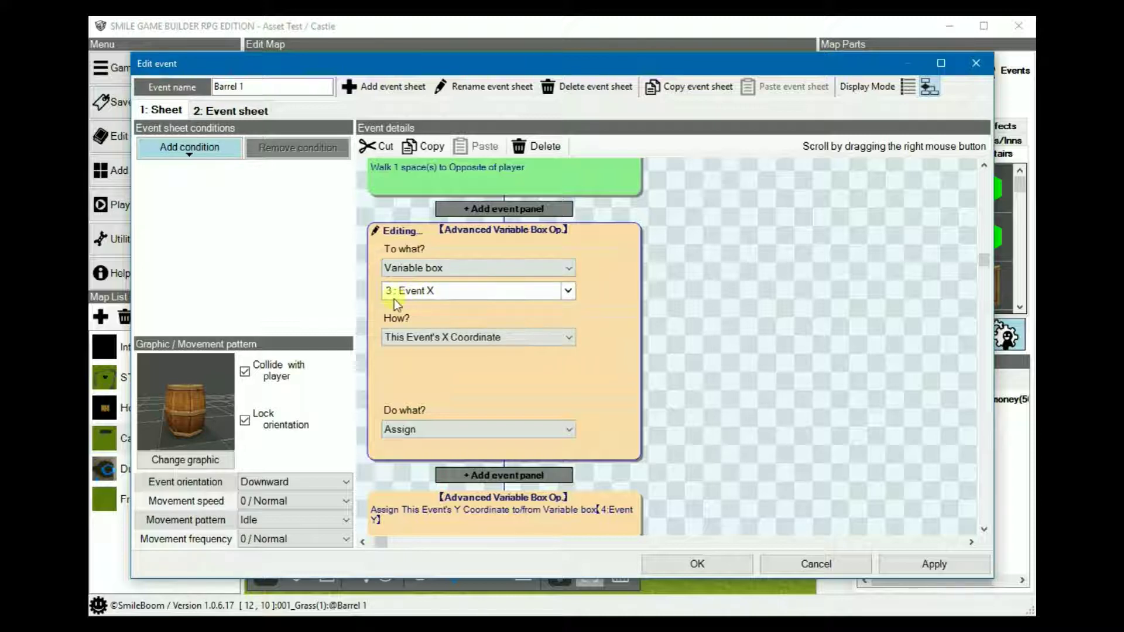
pyautogui.click(445, 337)
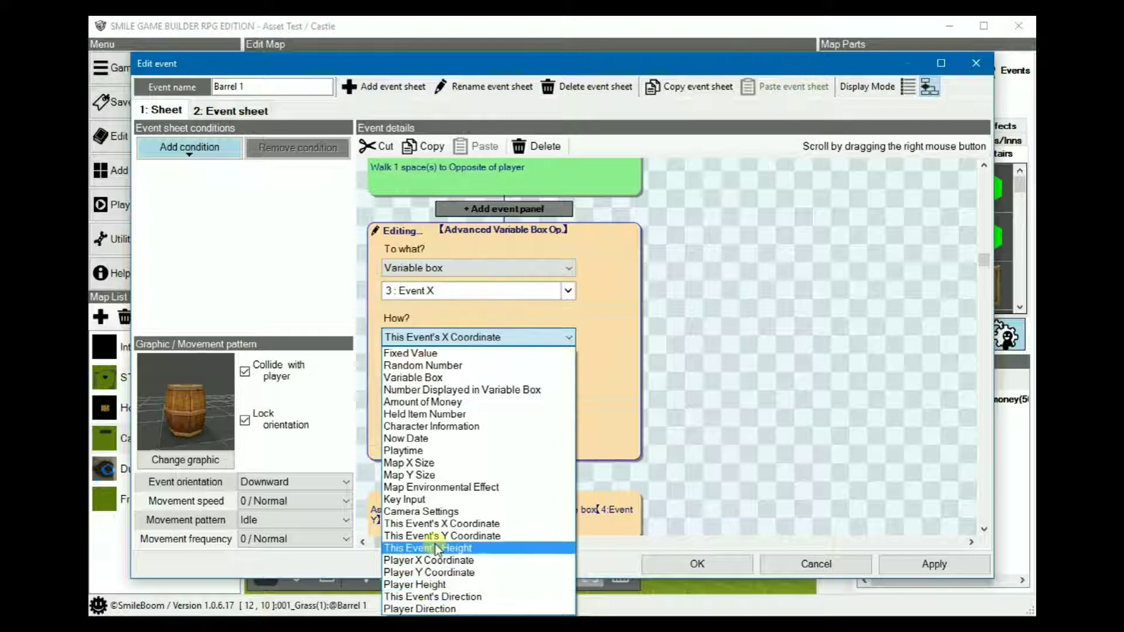
pyautogui.click(435, 525)
pyautogui.scroll(-3, 708, 430)
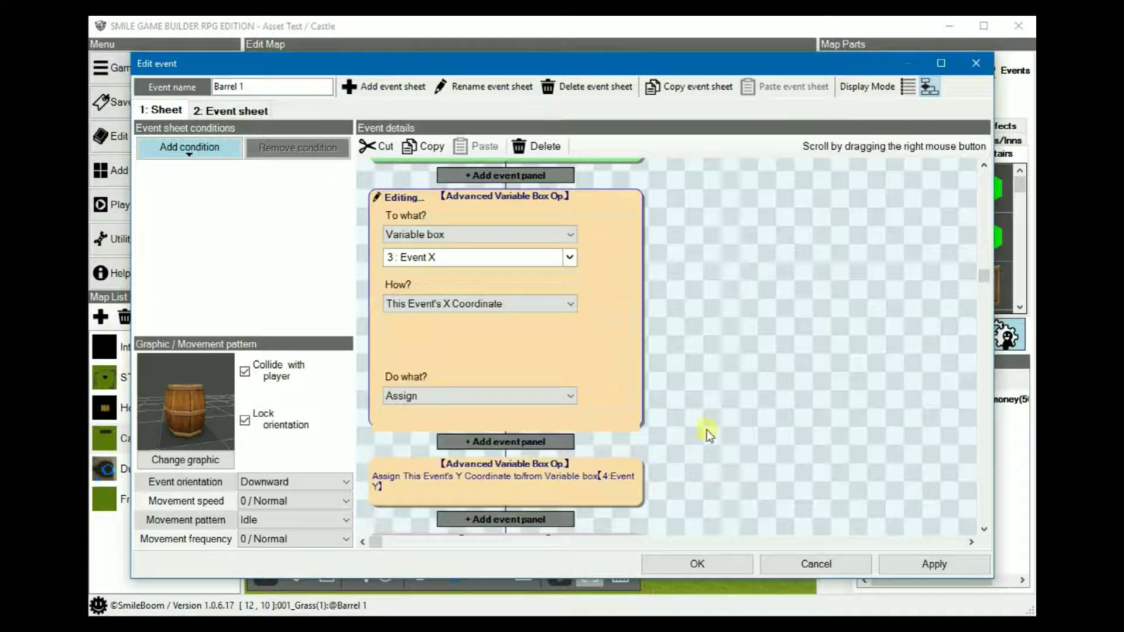
# Step: Select This Event's Y Coordinate as the source assigned to variable box 4: Event Y
pyautogui.click(564, 391)
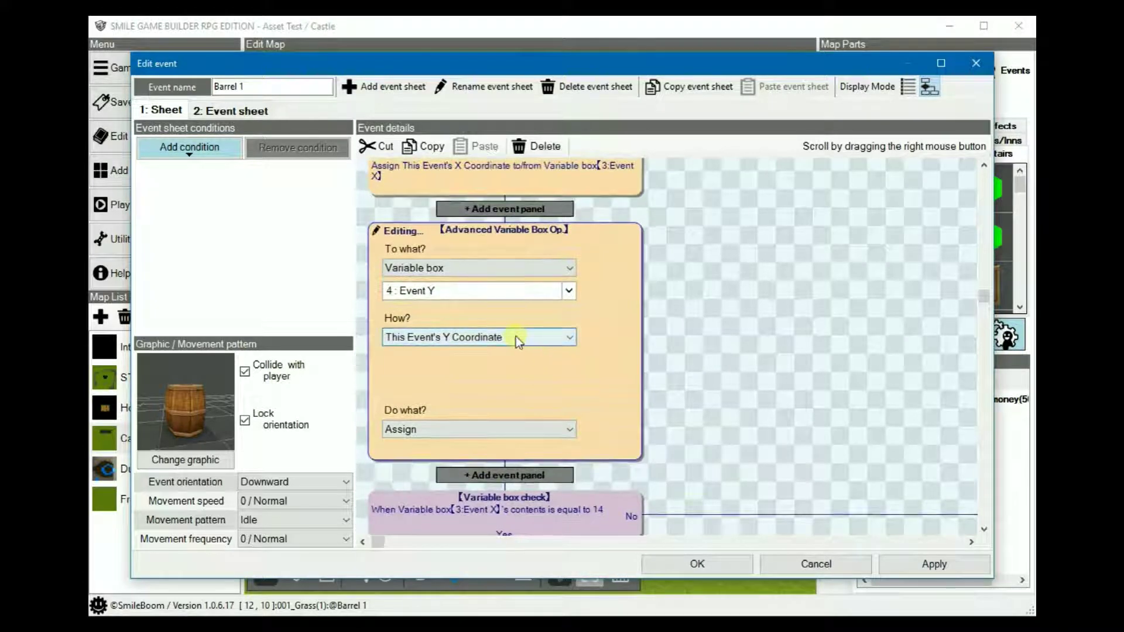
pyautogui.click(515, 336)
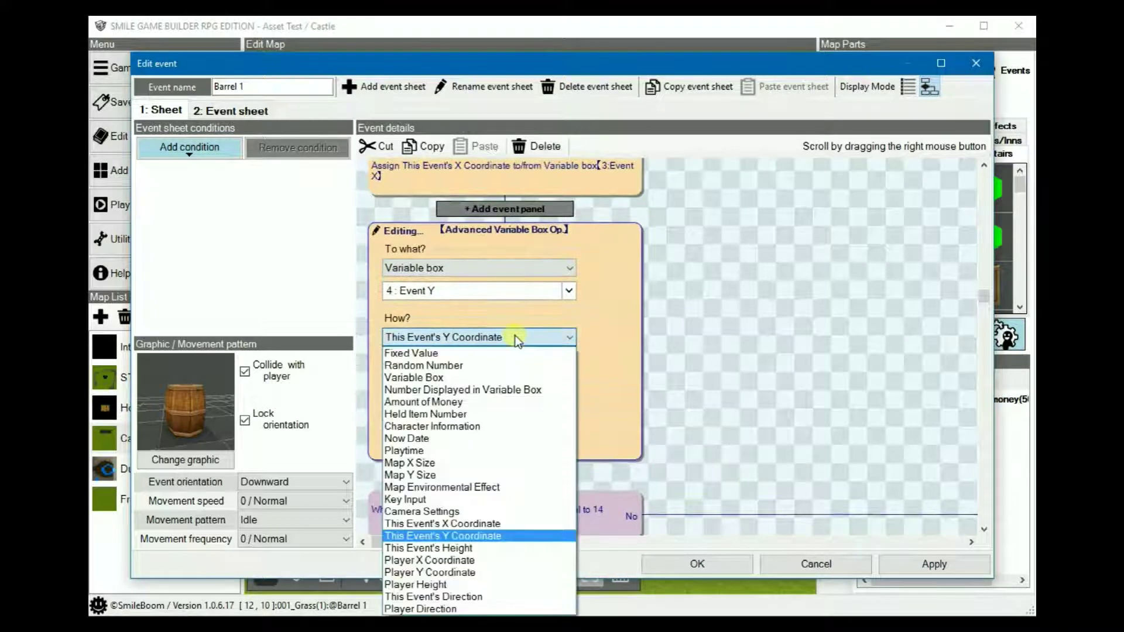
pyautogui.click(445, 536)
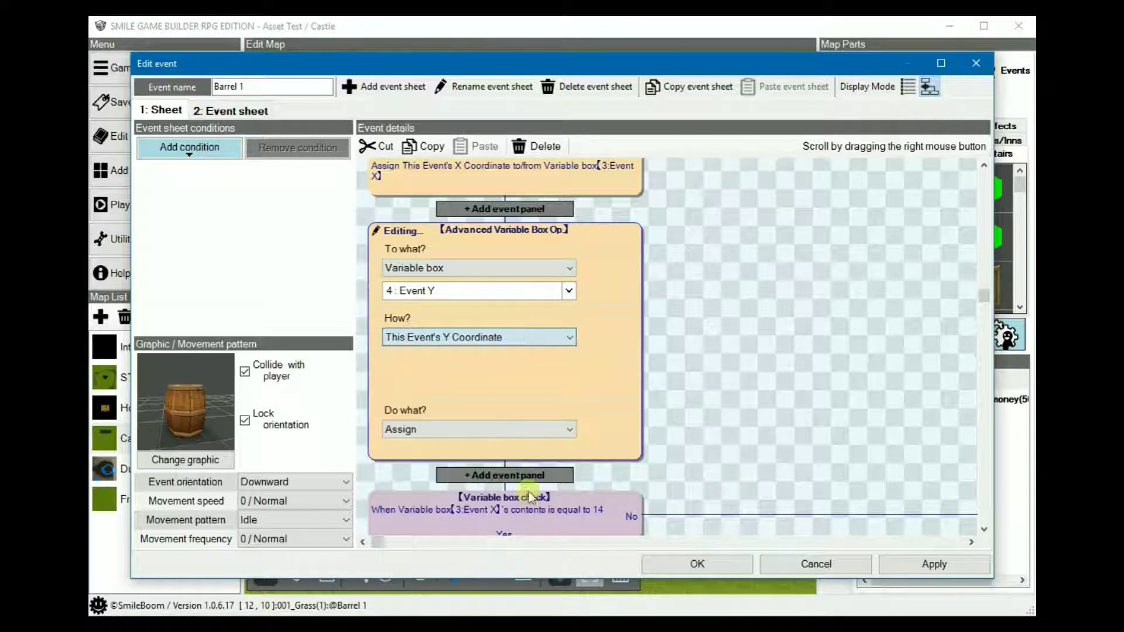
pyautogui.moveTo(720, 395); pyautogui.dragTo(714, 254, button='right')
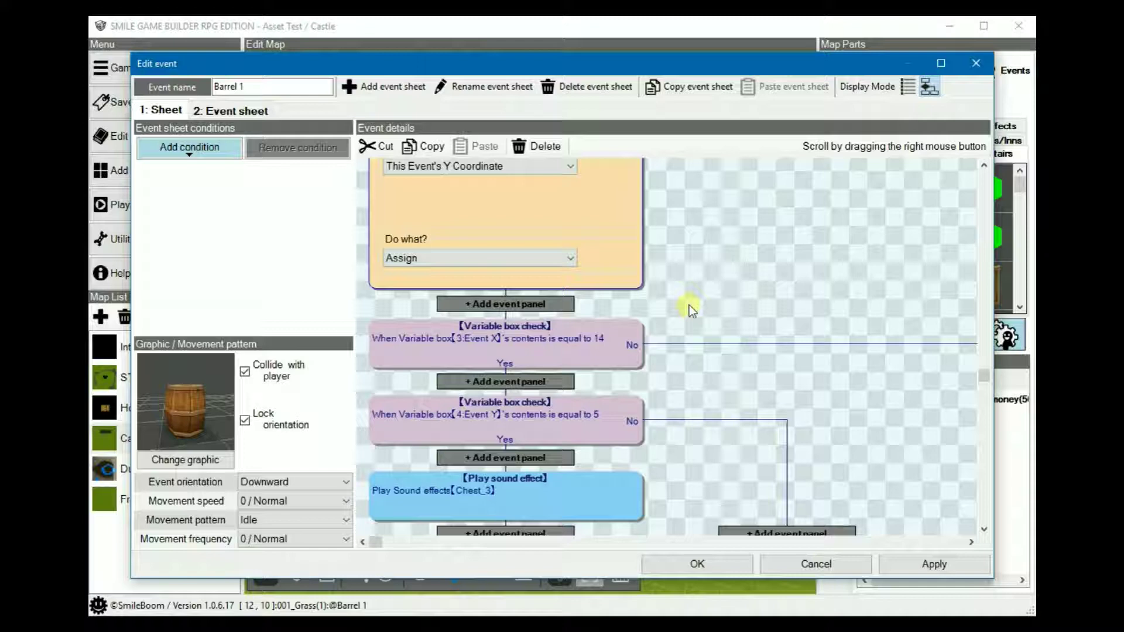
pyautogui.click(680, 292)
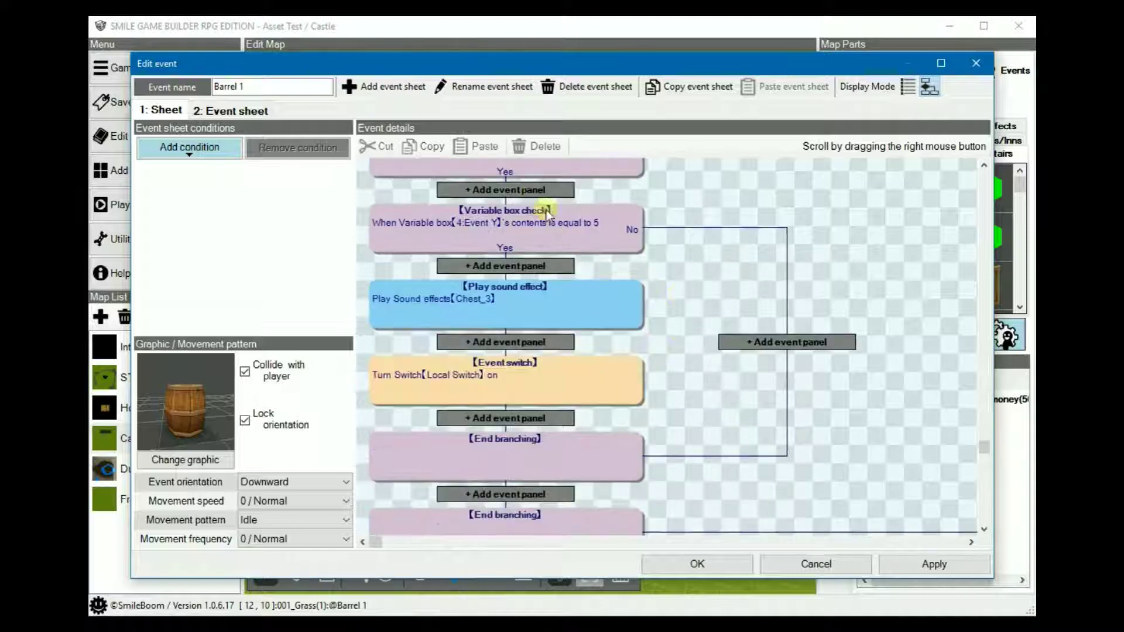
# Step: Examine the comparison settings of the Event X and Event Y variable box checks, closing each panel again
pyautogui.moveTo(699, 196); pyautogui.dragTo(683, 321, button='right')
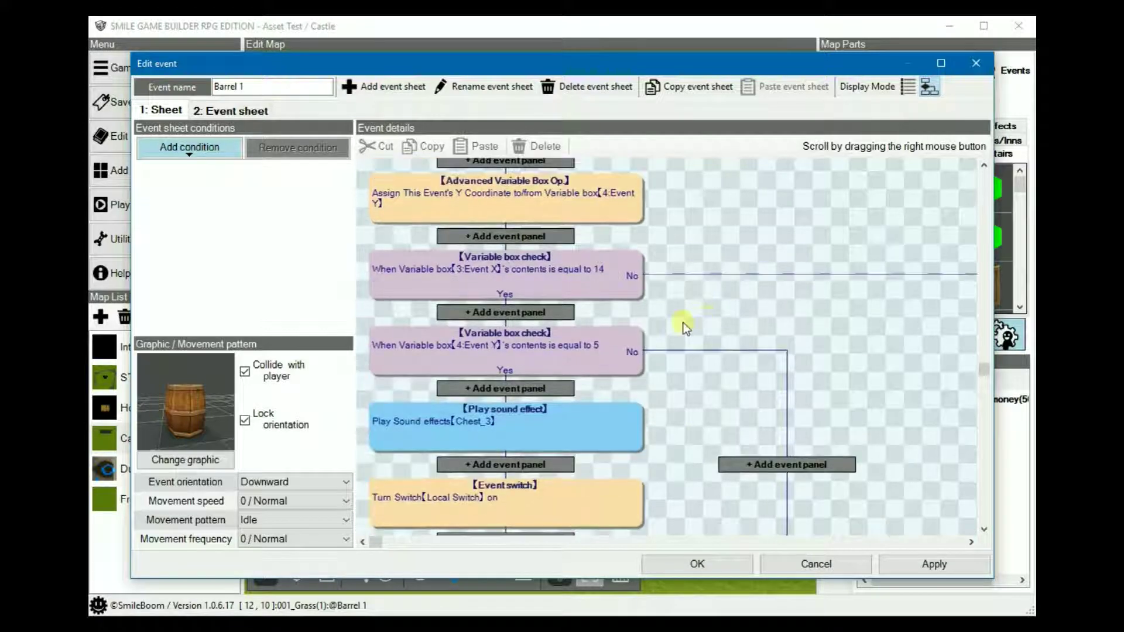
pyautogui.click(521, 264)
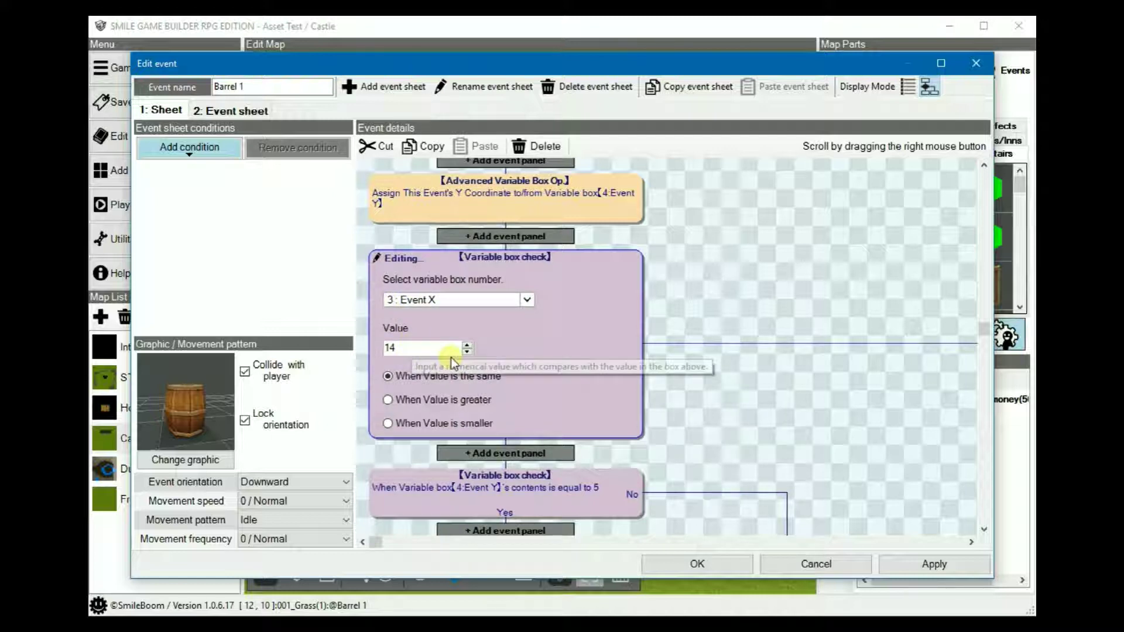
pyautogui.moveTo(702, 401); pyautogui.dragTo(715, 333, button='right')
pyautogui.click(715, 332)
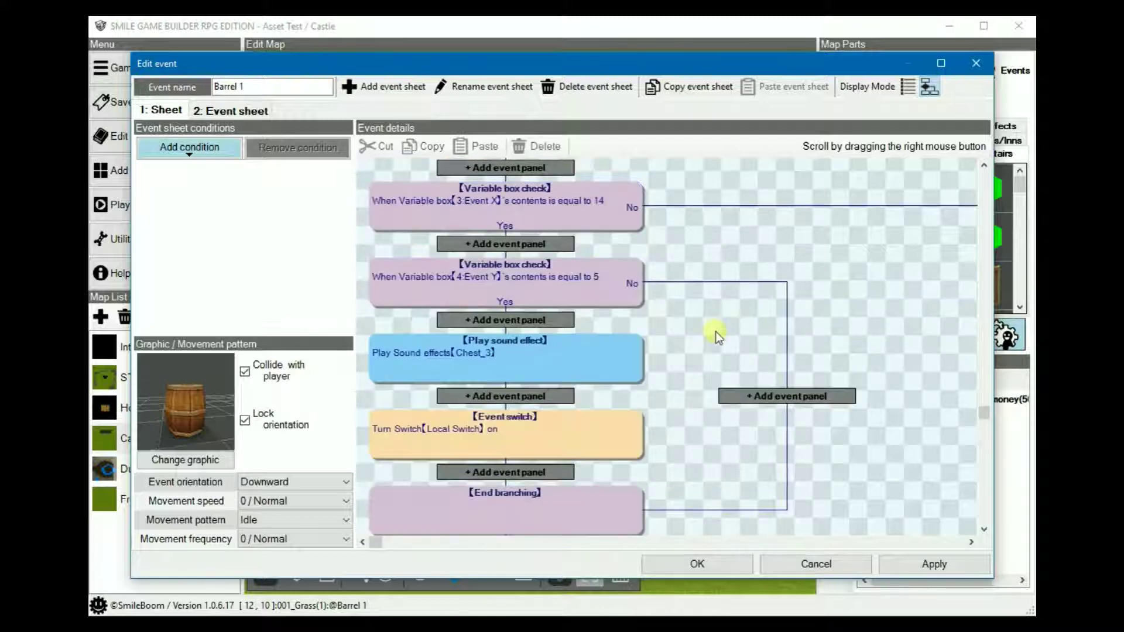
pyautogui.click(508, 245)
pyautogui.click(503, 281)
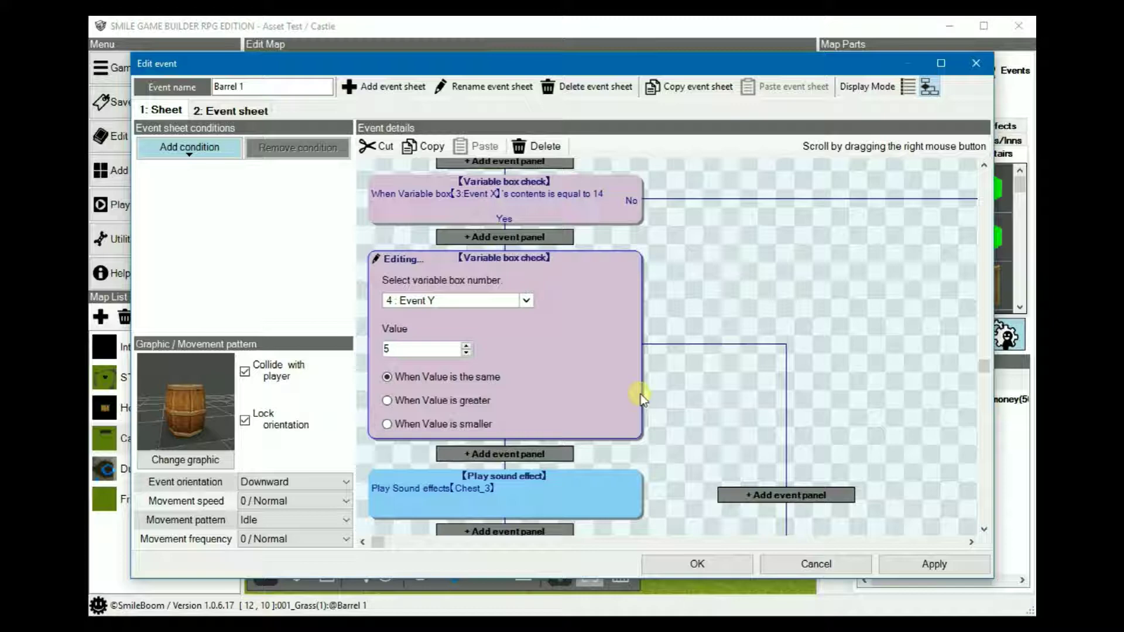
pyautogui.click(701, 381)
# Step: Open the Play sound effect panel below the Event Y check and test play the Chest_3 sound
pyautogui.scroll(-2, 683, 366)
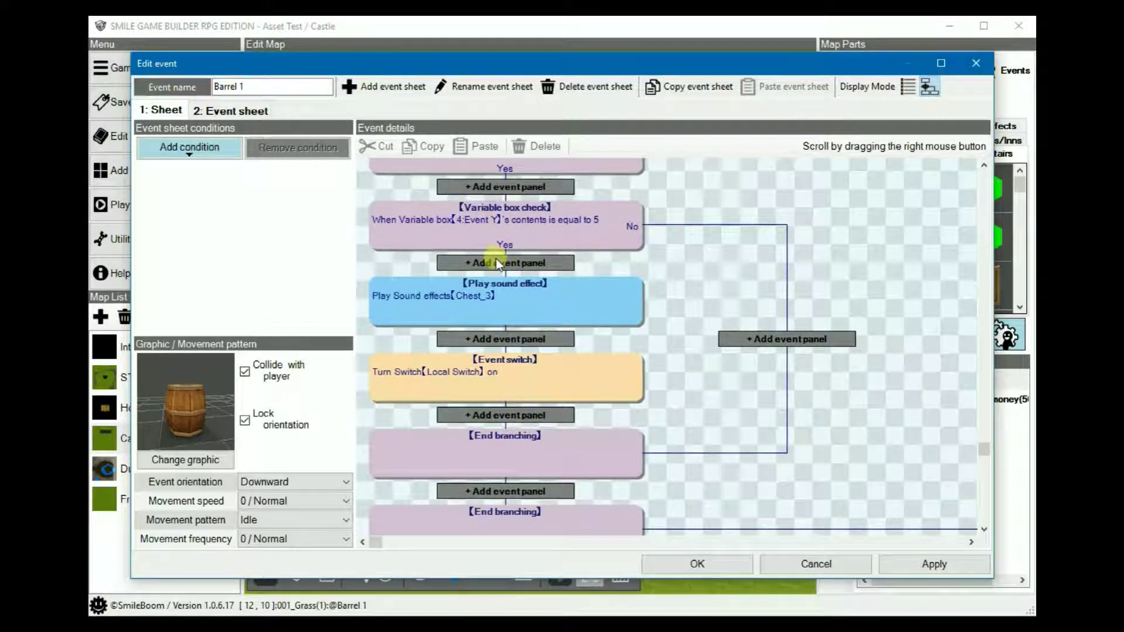
pyautogui.click(505, 297)
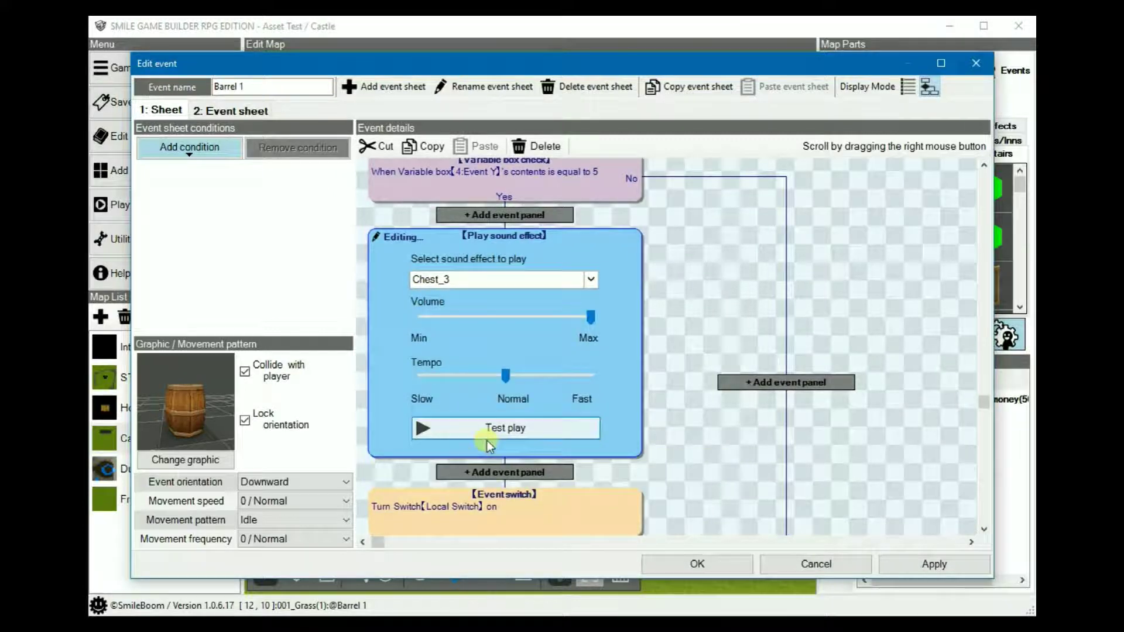
pyautogui.click(488, 426)
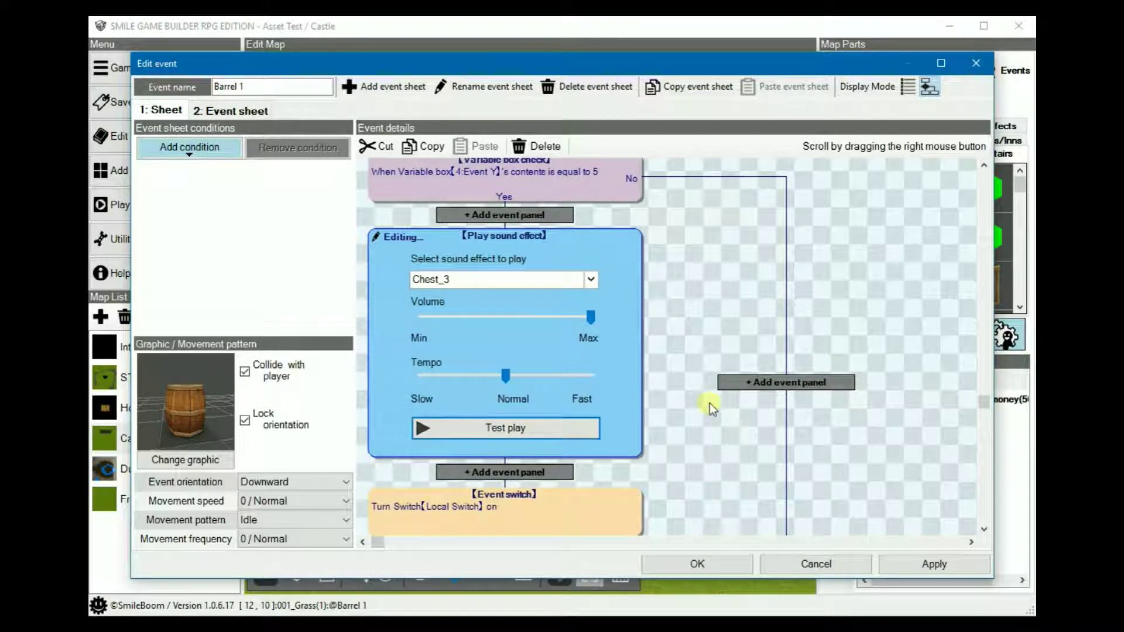
# Step: Review the Local Switch panel and the second event sheet's Barrels In Place variable box, then accept the Barrel 1 event
pyautogui.click(683, 419)
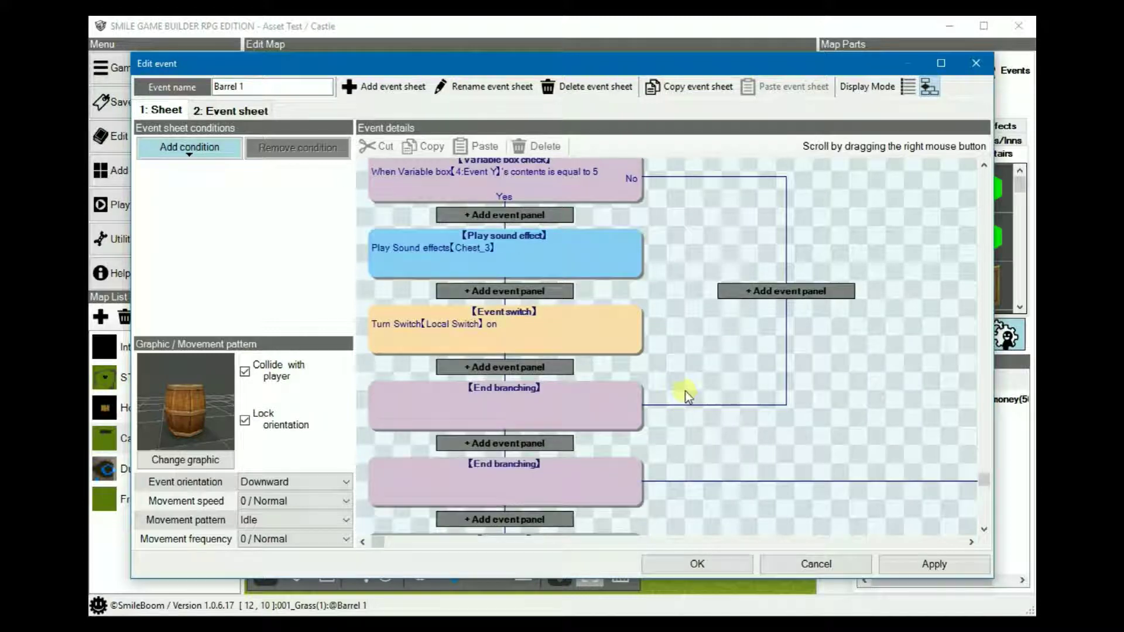
pyautogui.click(501, 322)
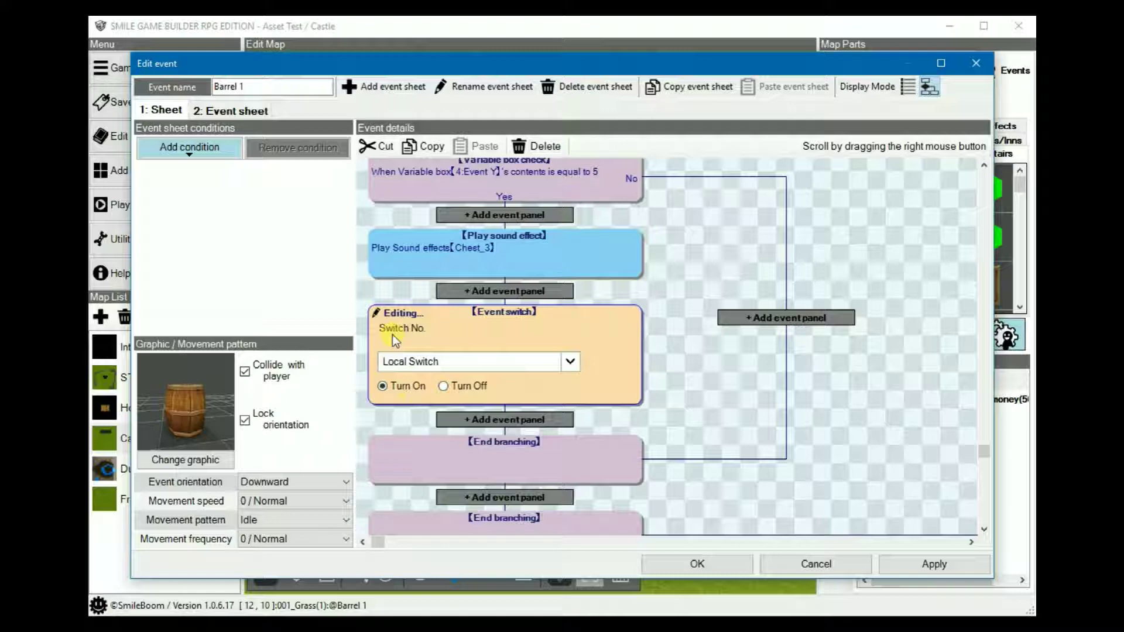
pyautogui.click(247, 109)
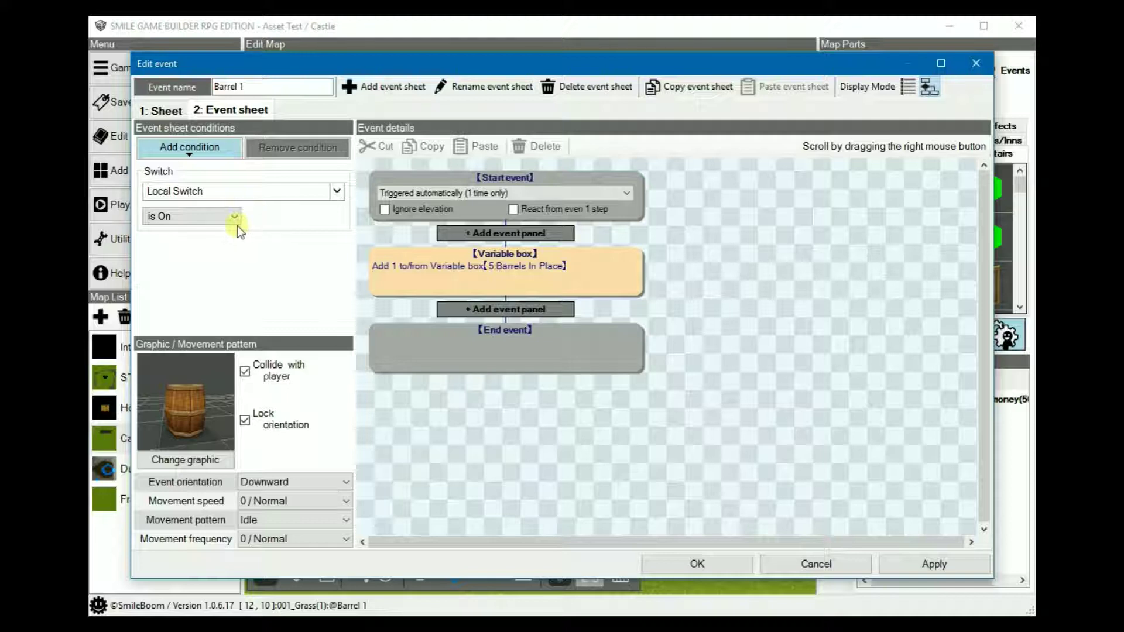
pyautogui.click(564, 266)
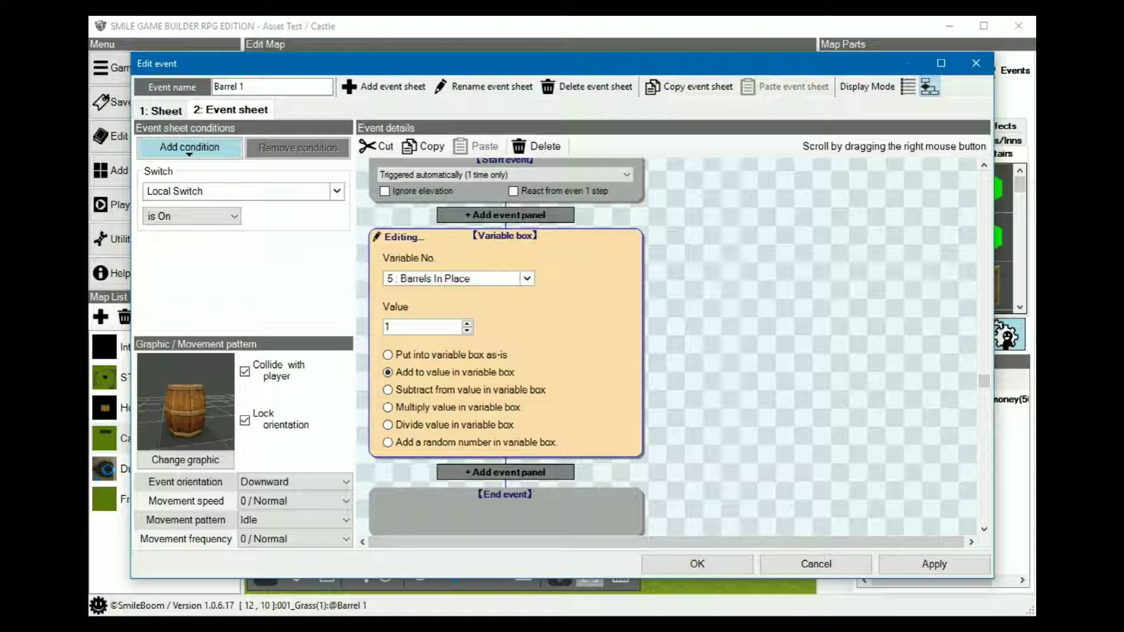
pyautogui.click(708, 566)
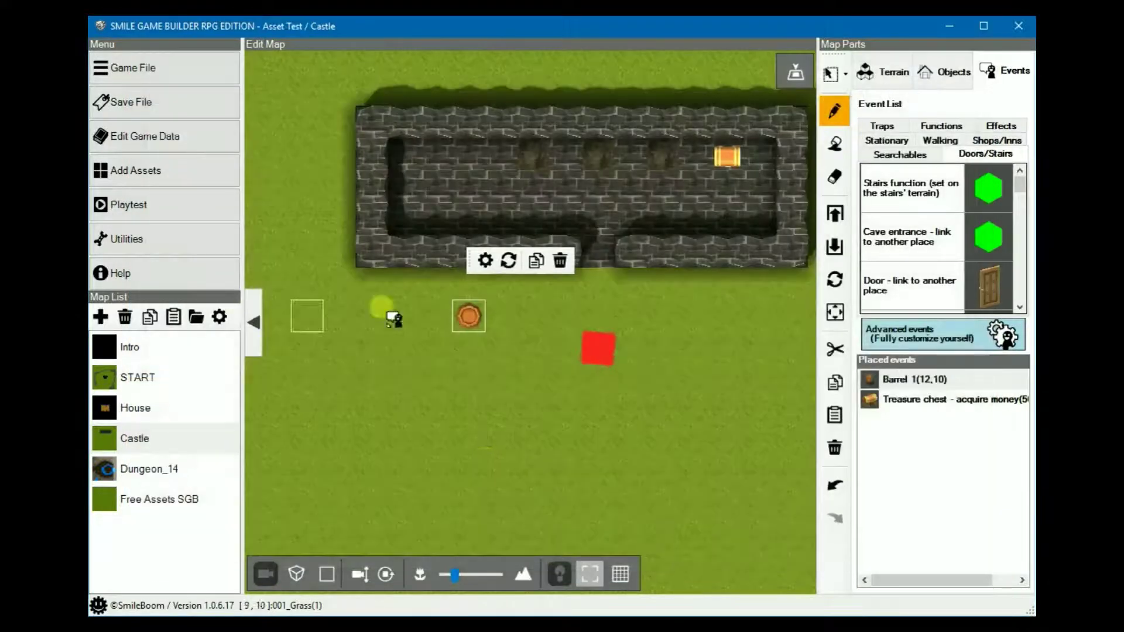
# Step: Copy the Barrel 1 event and paste it on the grass tile at 16, 12, below the start point
pyautogui.rightClick(471, 314)
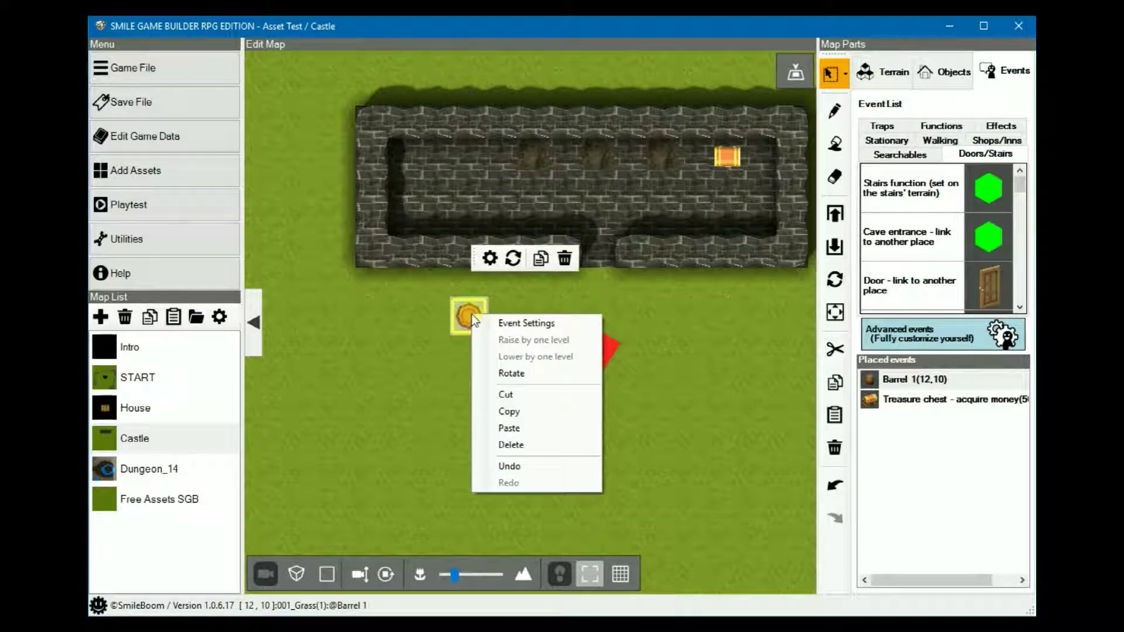
pyautogui.rightClick(472, 315)
pyautogui.click(508, 412)
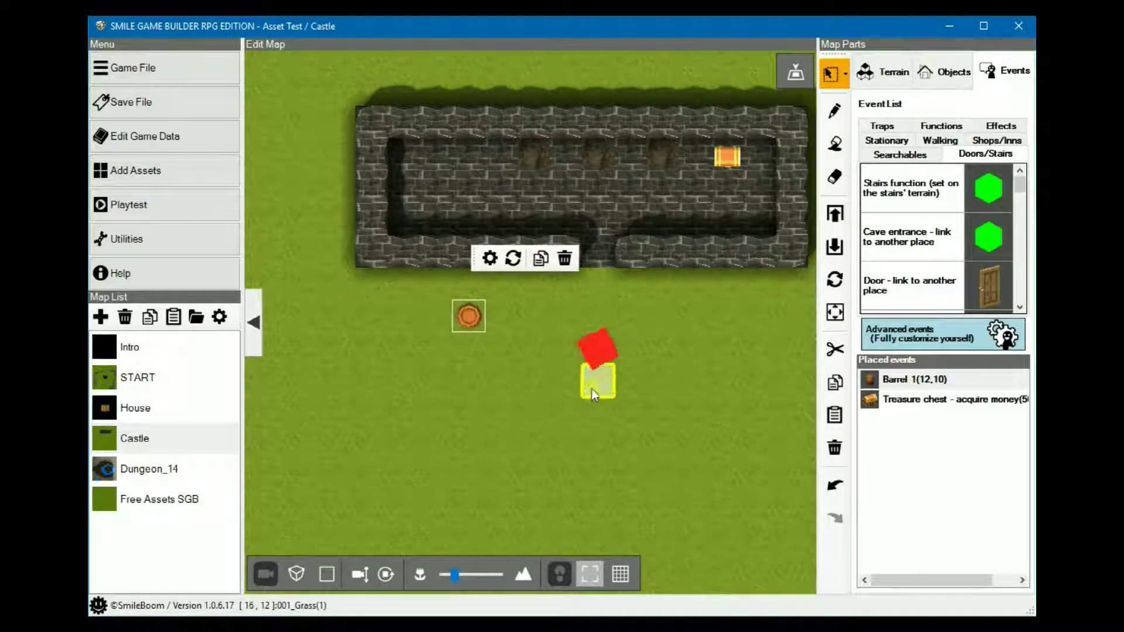
pyautogui.rightClick(590, 392)
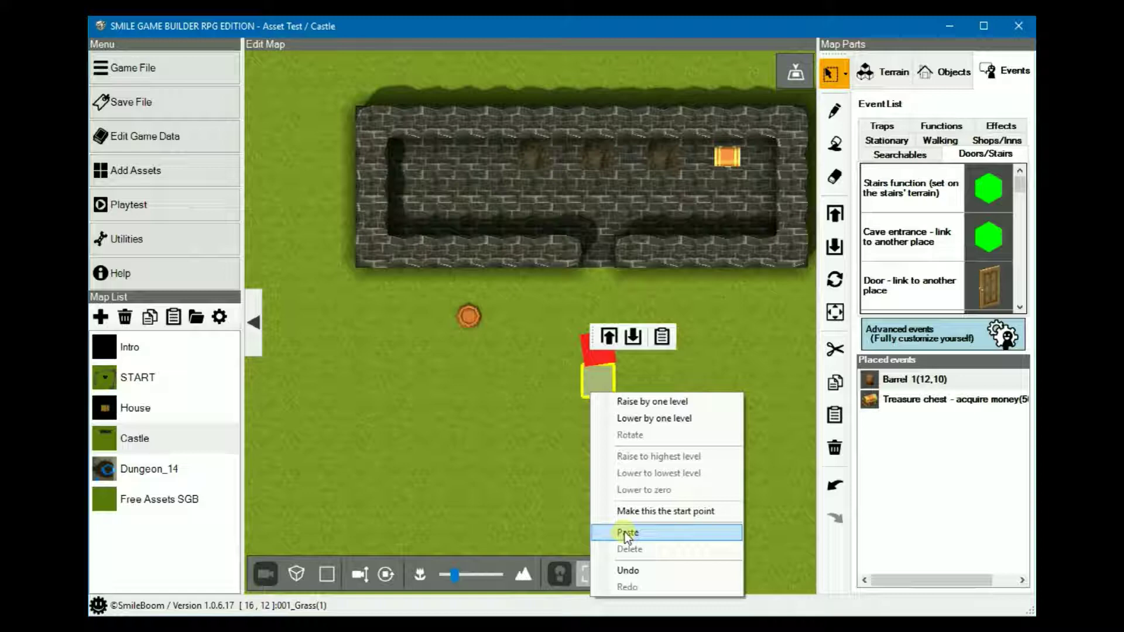
pyautogui.click(626, 532)
# Step: Open the pasted barrel's event settings and rename the event to Barrel 2
pyautogui.doubleClick(598, 381)
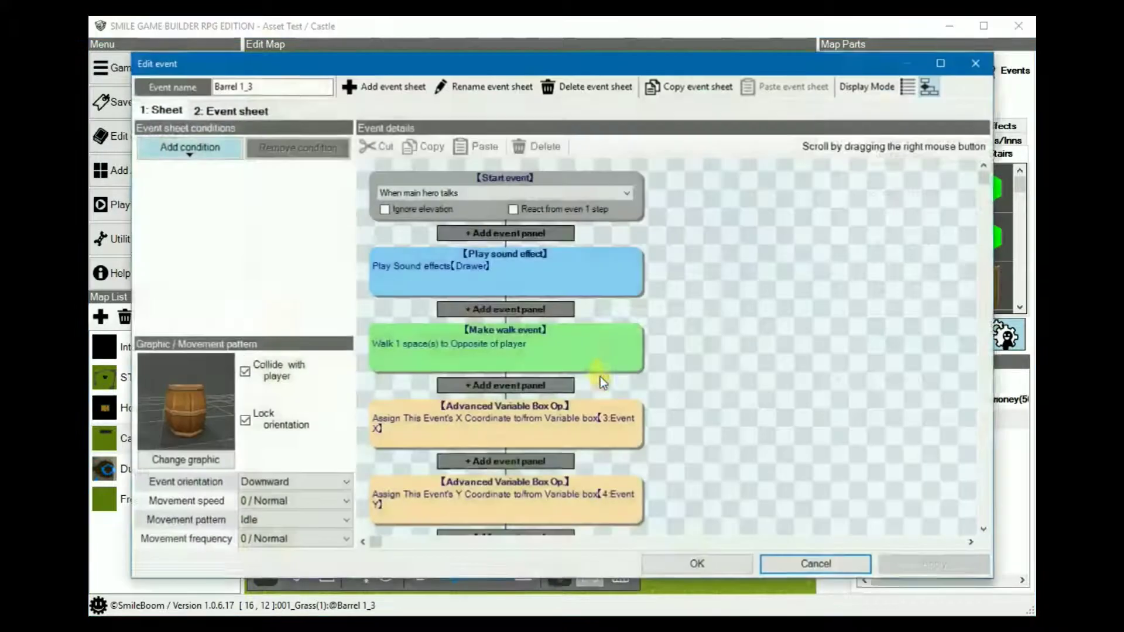
pyautogui.moveTo(240, 86); pyautogui.dragTo(300, 86)
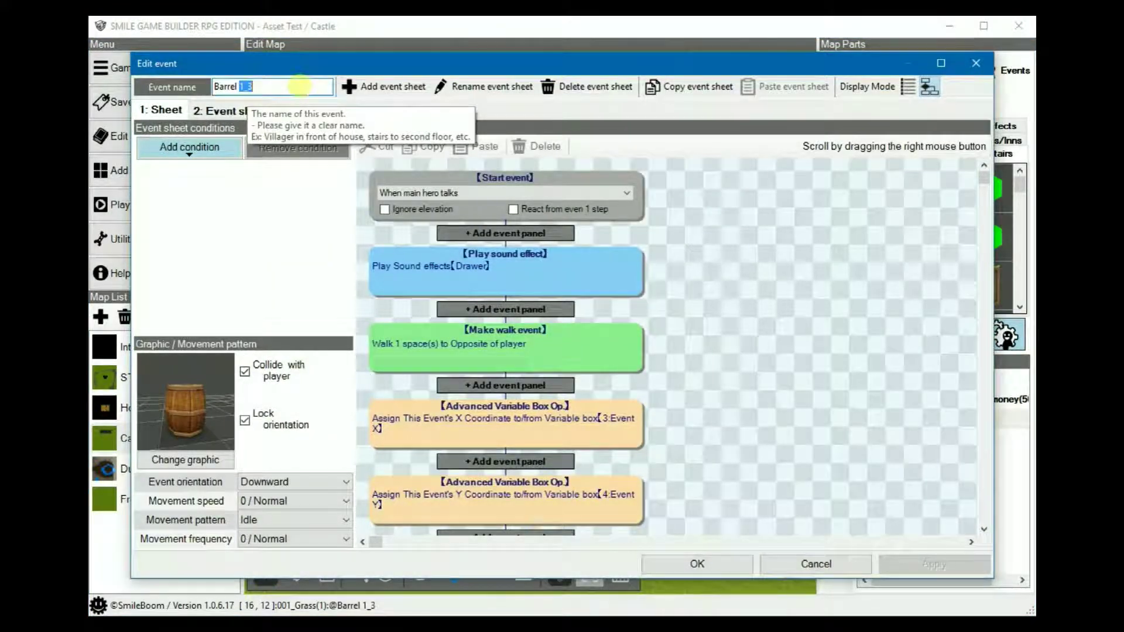
pyautogui.write('2')
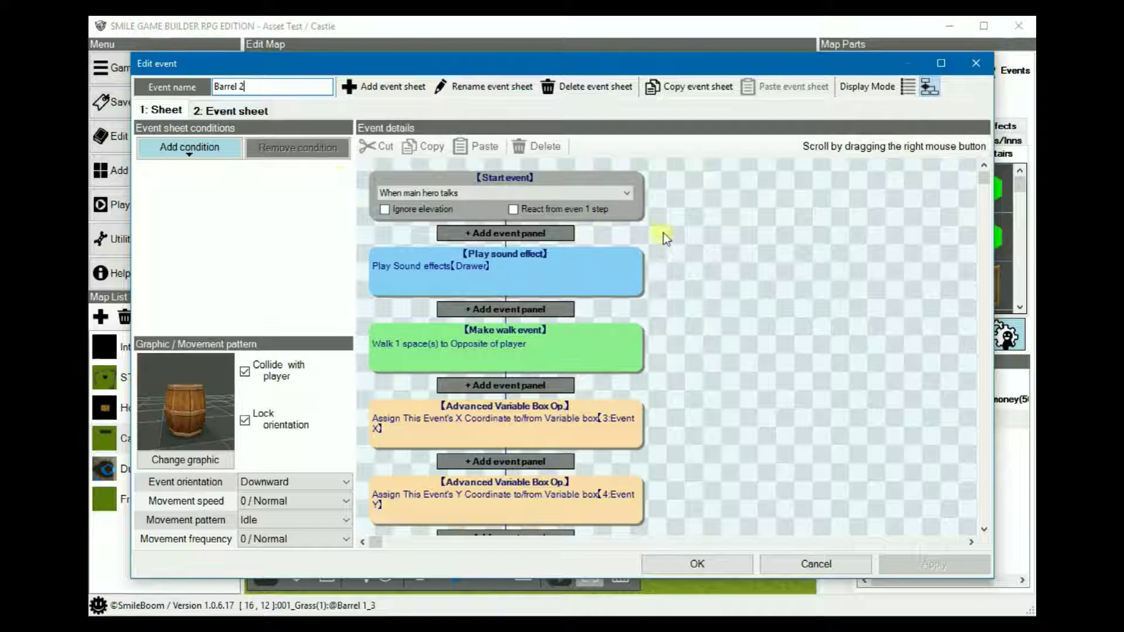
# Step: Set Barrel 2's Event X variable box check to 16, look over its second event sheet and accept the event
pyautogui.moveTo(725, 427); pyautogui.dragTo(735, 282, button='right')
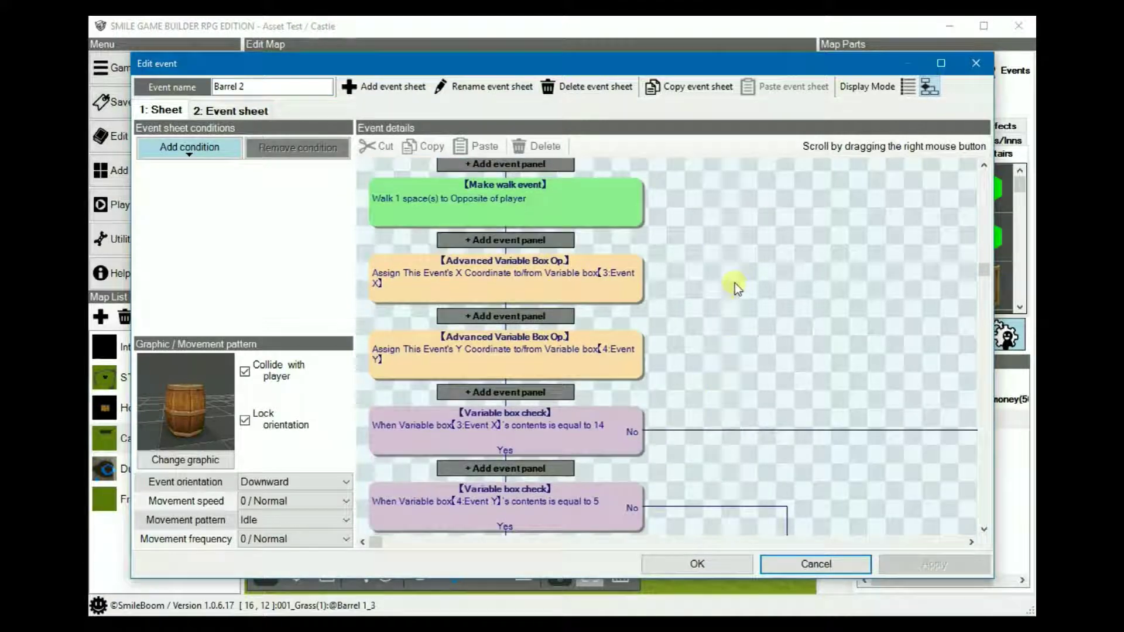
pyautogui.click(592, 280)
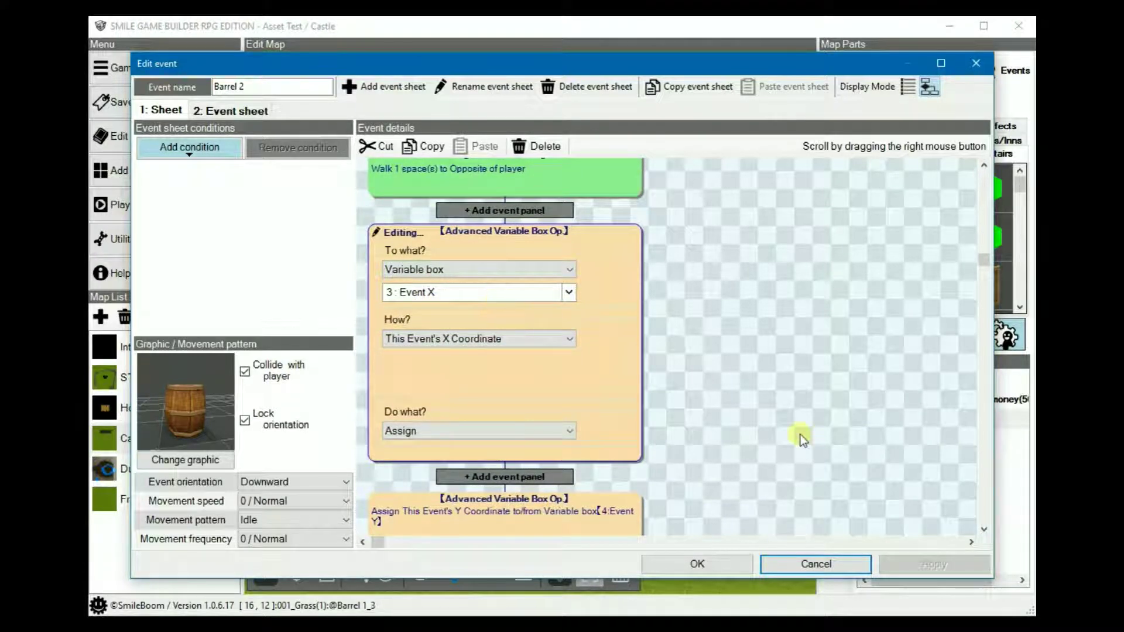
pyautogui.moveTo(800, 435); pyautogui.dragTo(720, 304, button='right')
pyautogui.click(544, 413)
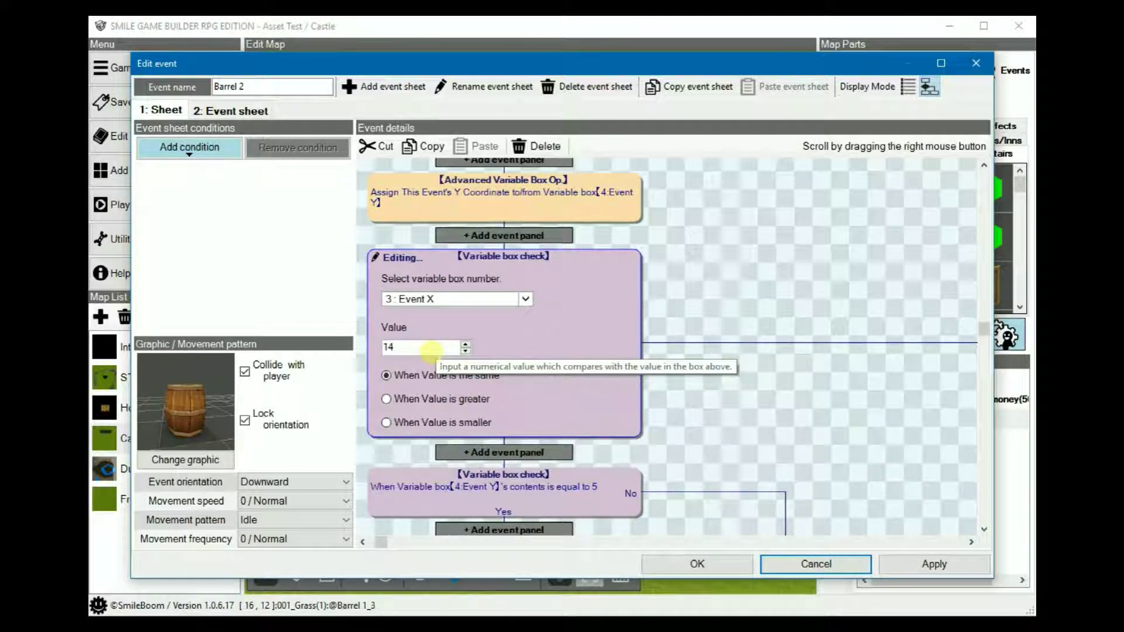
pyautogui.click(465, 345)
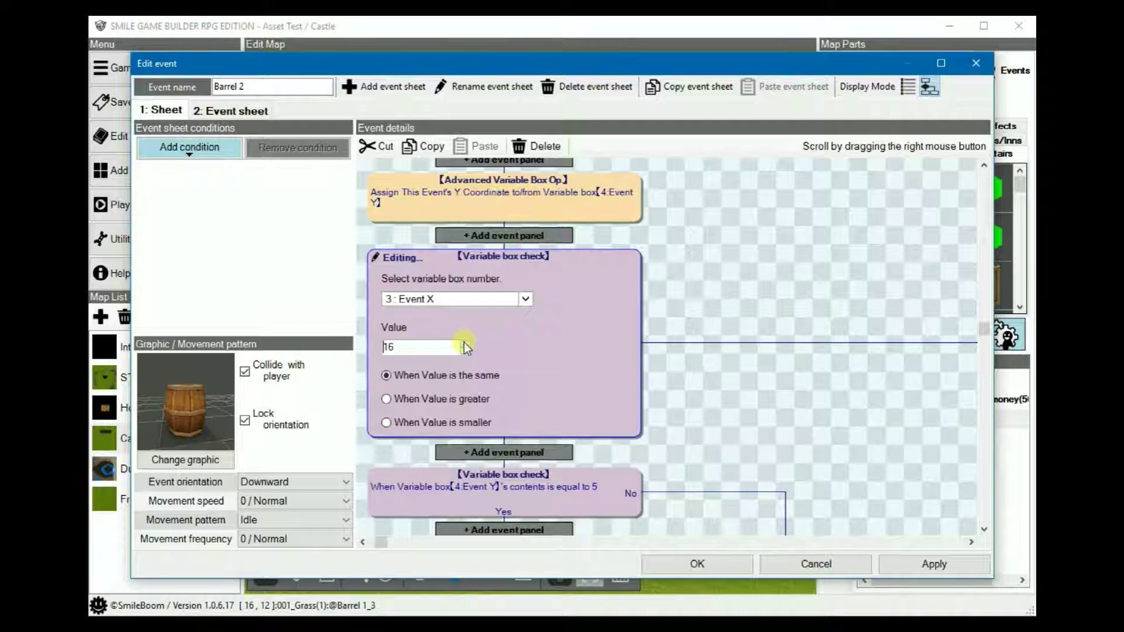
pyautogui.click(466, 344)
pyautogui.scroll(-5, 663, 452)
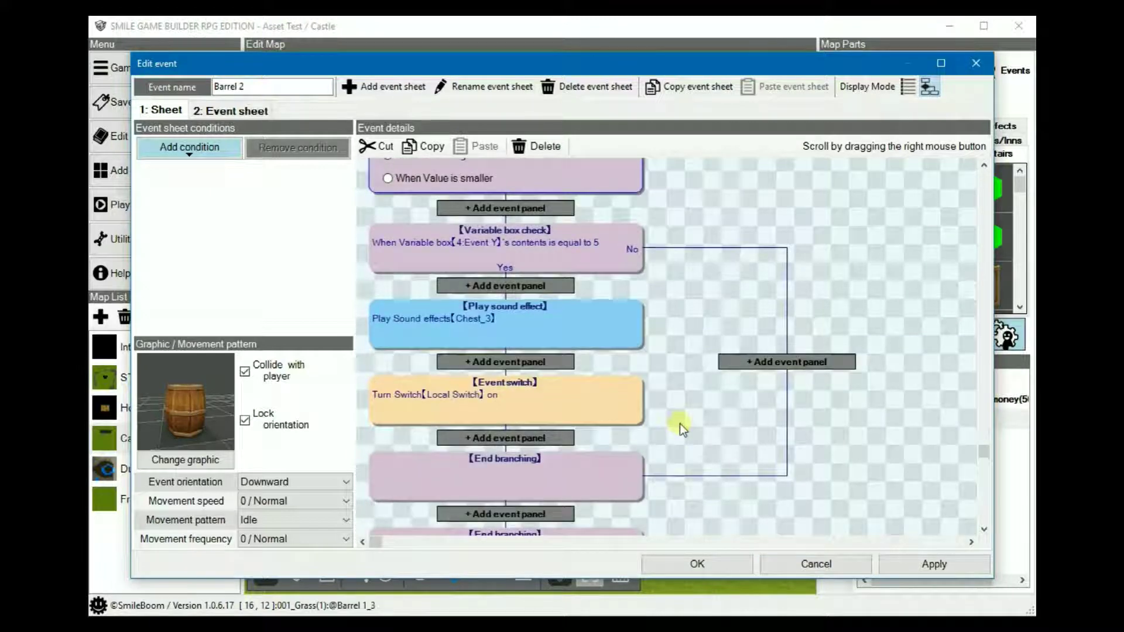
pyautogui.click(244, 108)
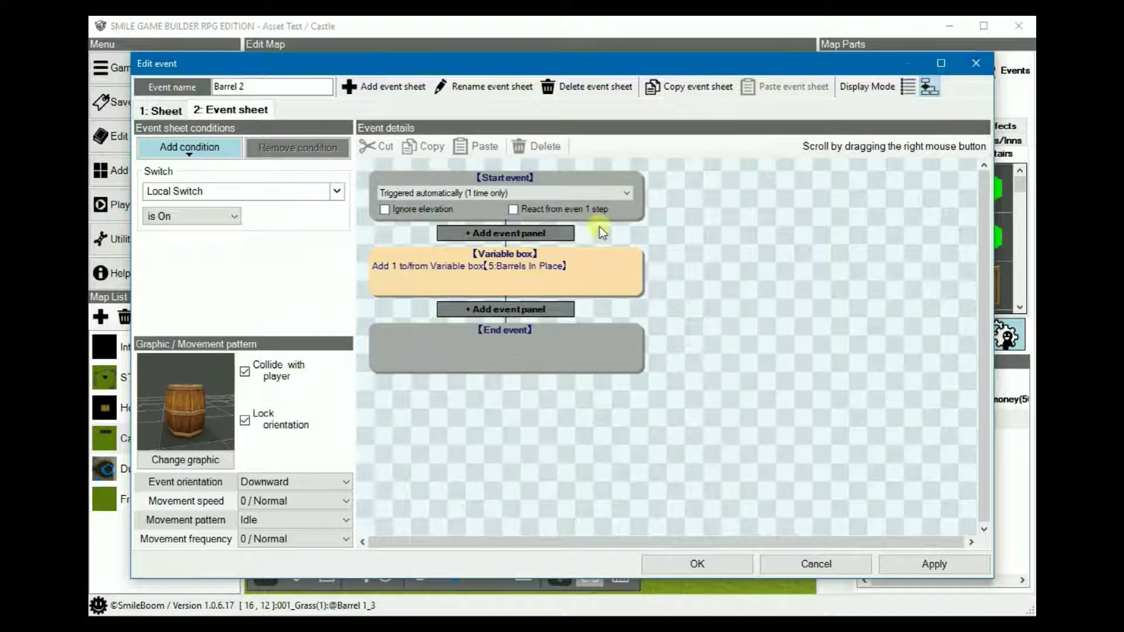
pyautogui.click(694, 562)
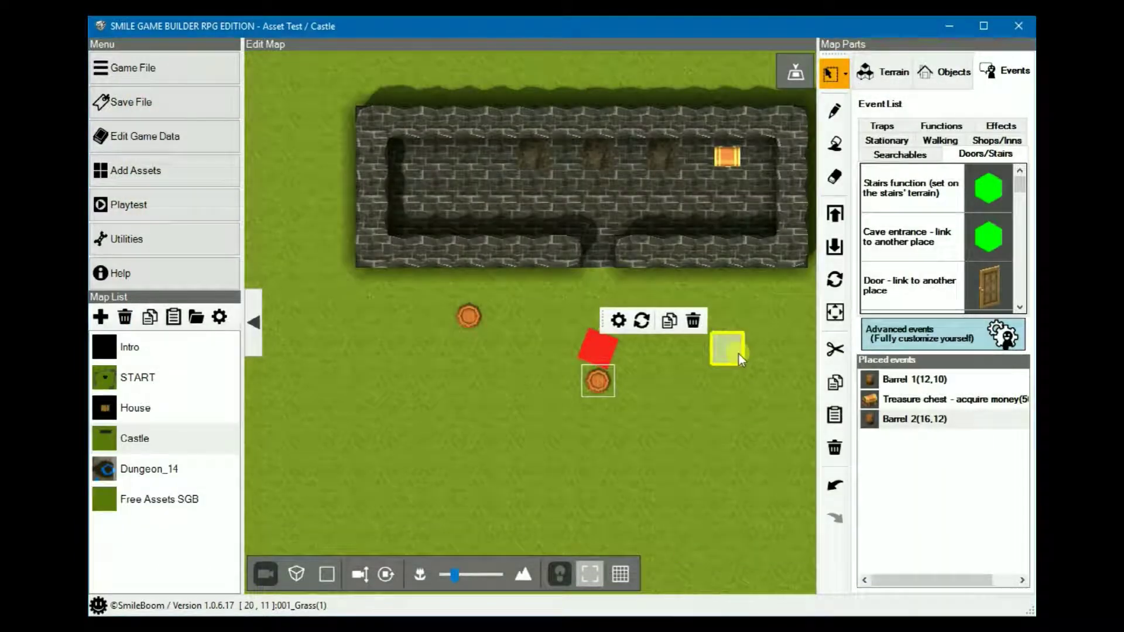
# Step: Paste another barrel copy at tile 20, 11 and set its Event X variable box check to 18
pyautogui.rightClick(738, 354)
pyautogui.click(782, 494)
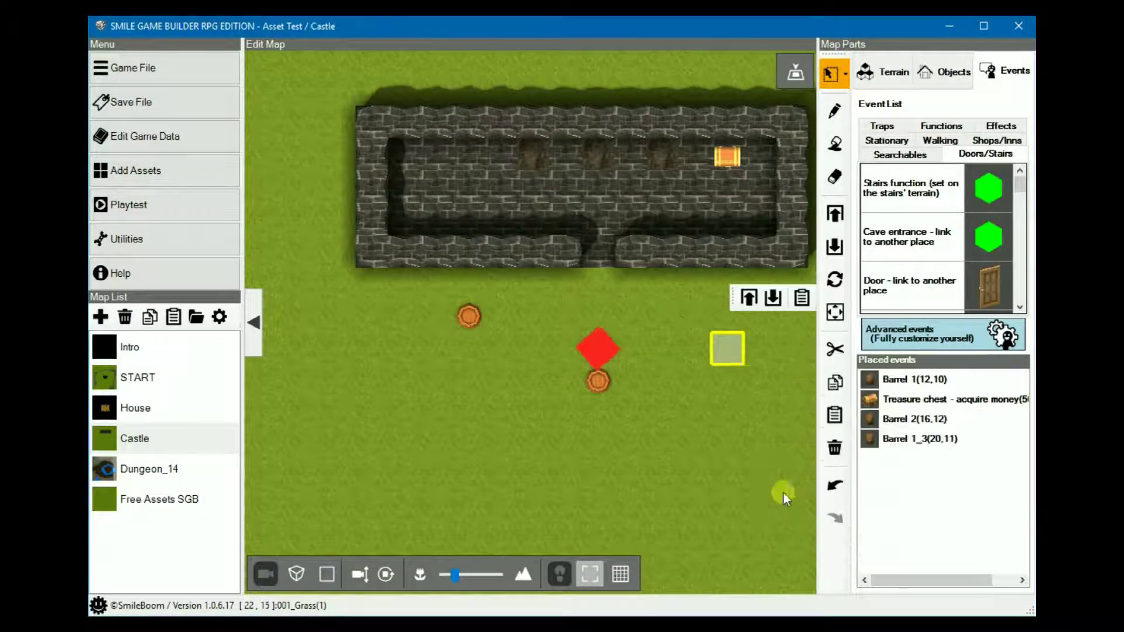
pyautogui.doubleClick(725, 348)
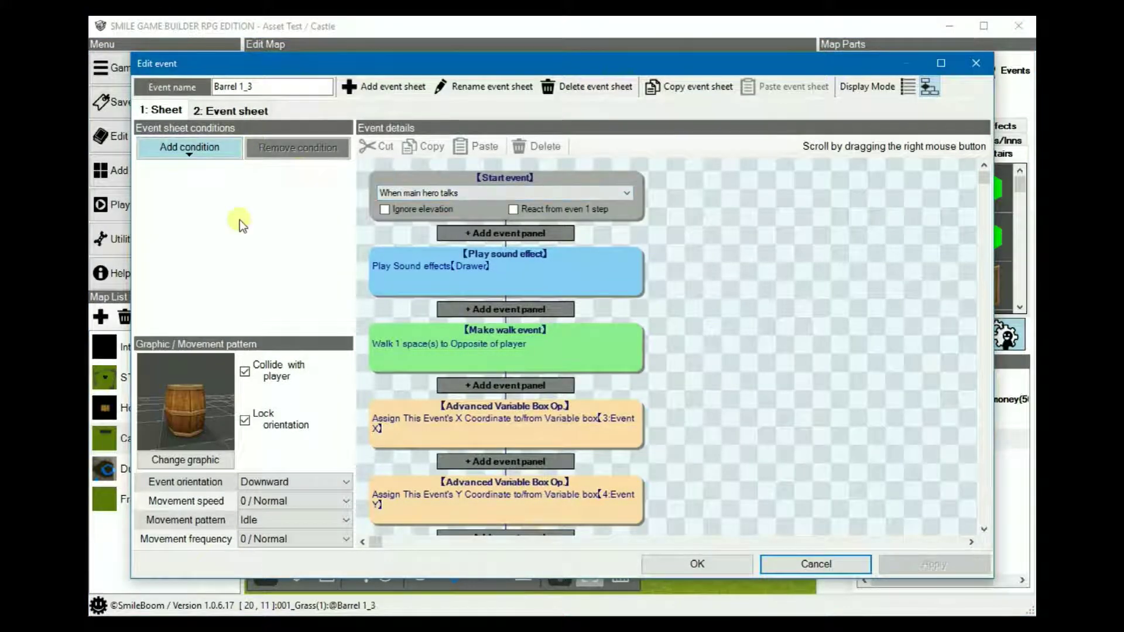
pyautogui.scroll(-4, 680, 354)
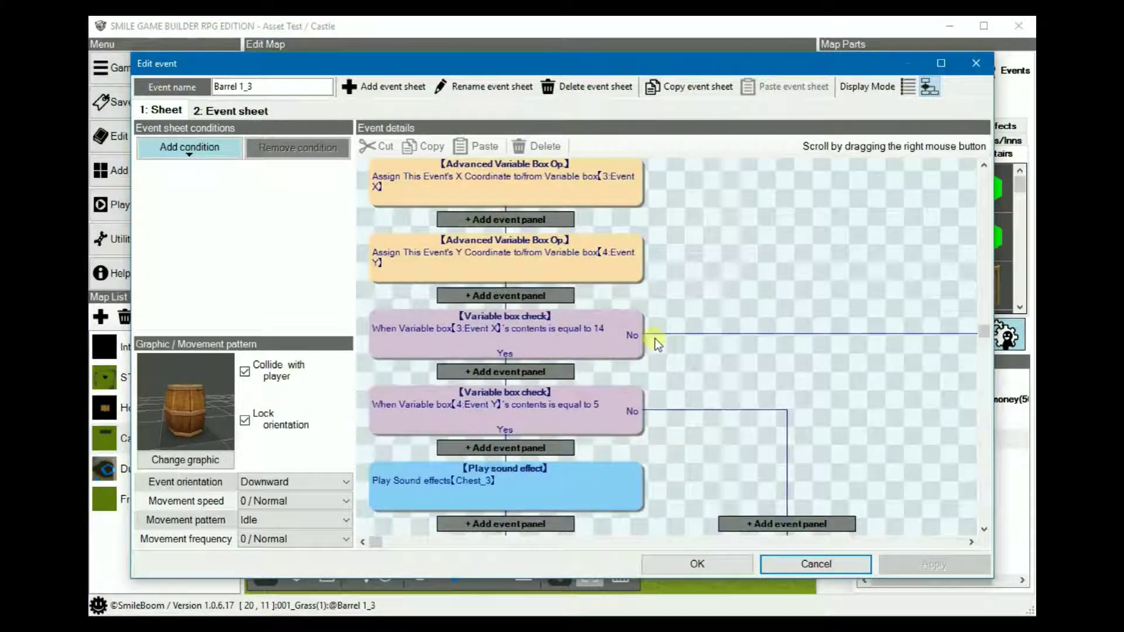
pyautogui.click(530, 331)
pyautogui.scroll(2, 413, 350)
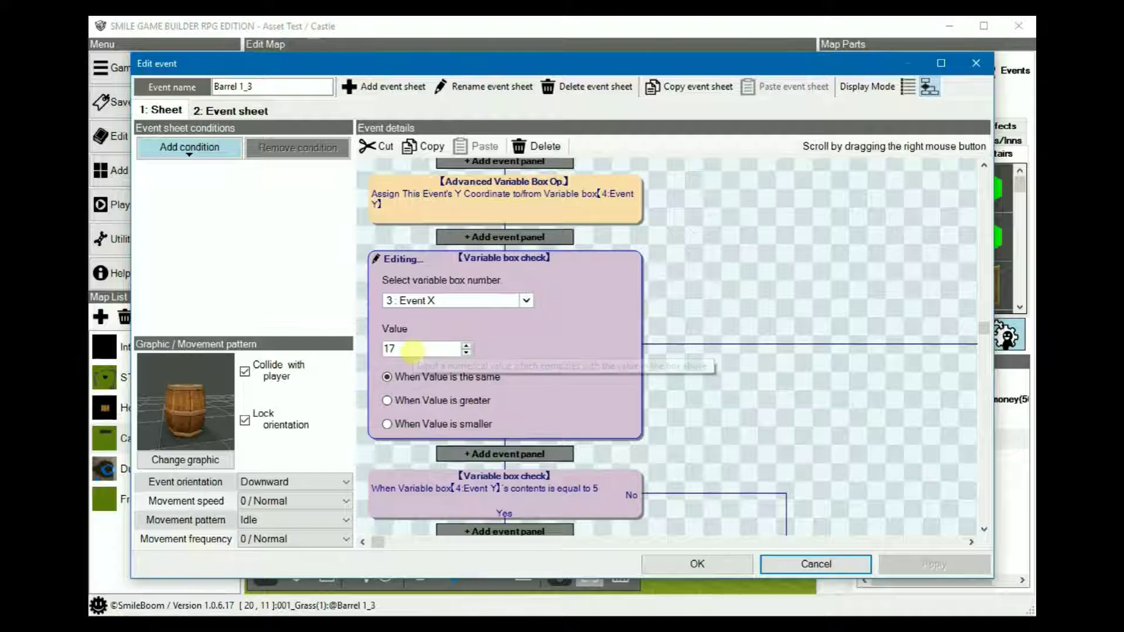
pyautogui.doubleClick(466, 353)
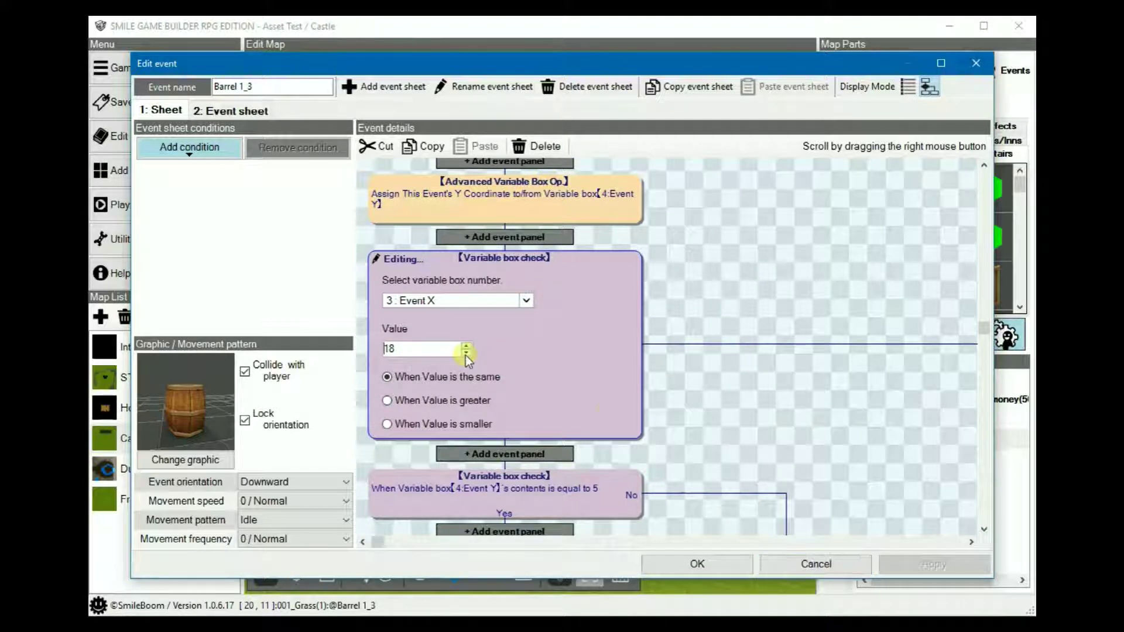
pyautogui.click(707, 565)
# Step: Place a Treasure chest - acquire money event on the existing chest's tile at 20, 5 and open its event settings
pyautogui.moveTo(661, 361); pyautogui.dragTo(622, 405, button='middle')
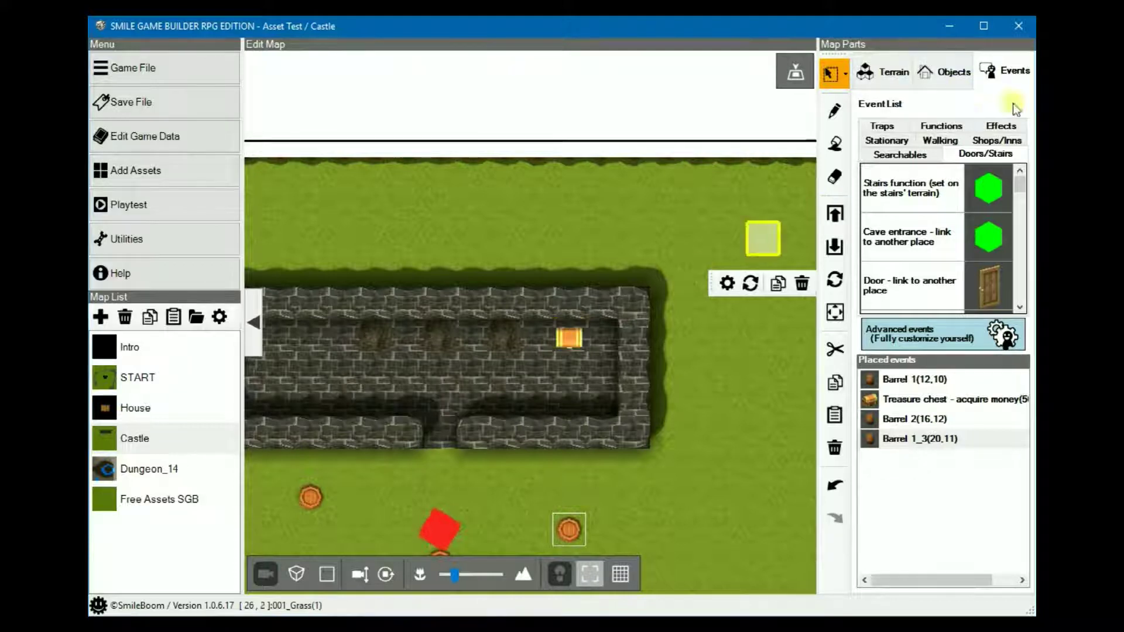
pyautogui.click(1014, 126)
pyautogui.click(938, 139)
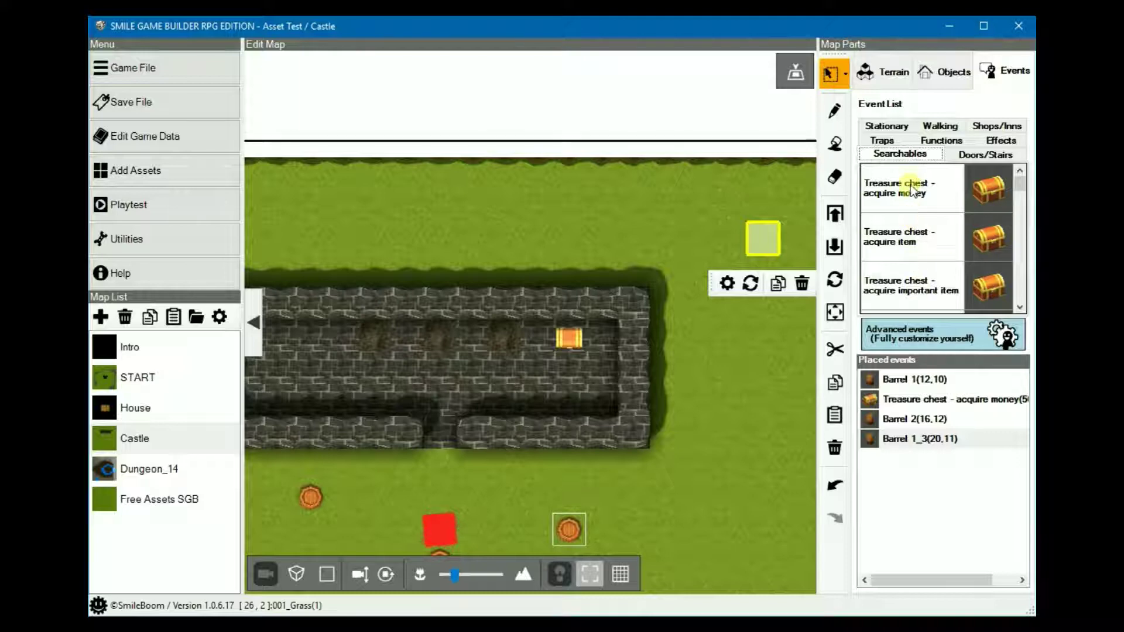
pyautogui.click(975, 193)
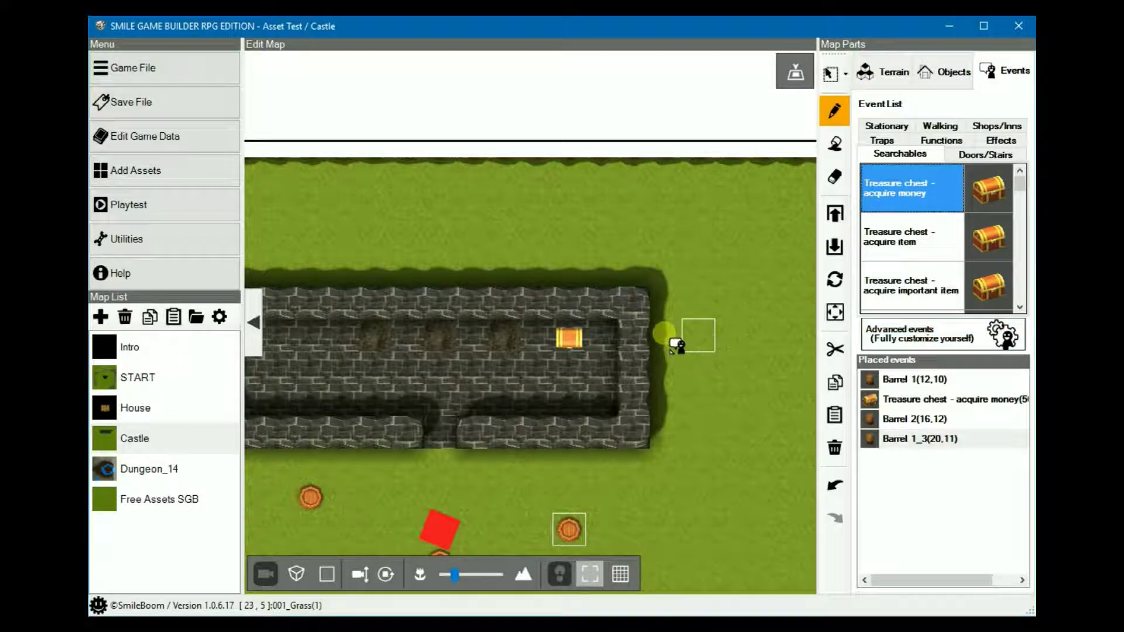
pyautogui.doubleClick(569, 348)
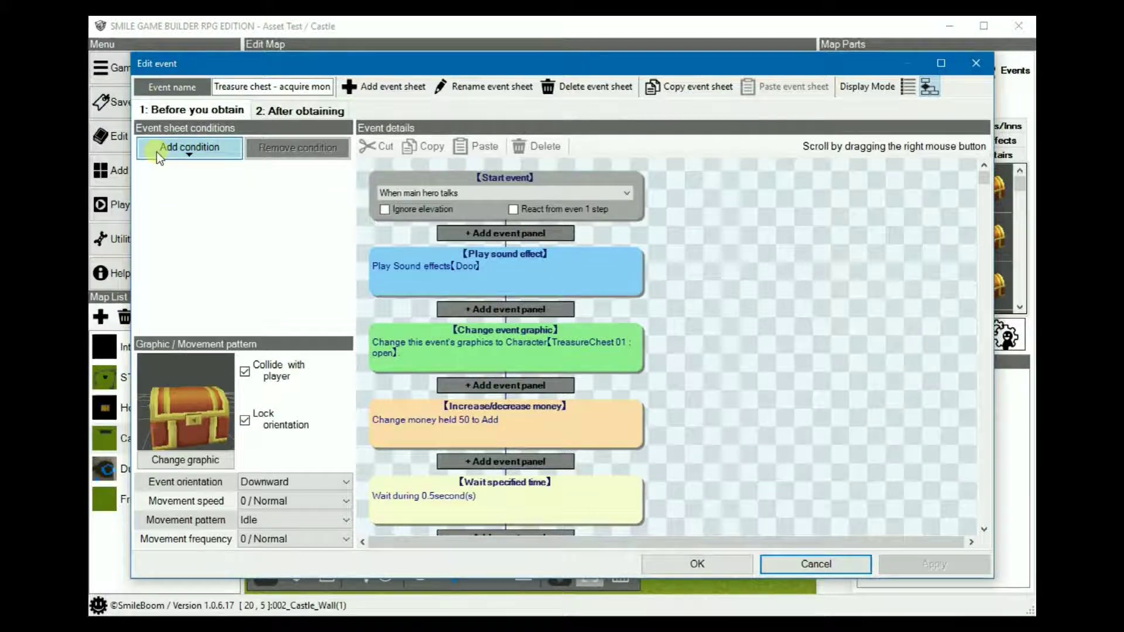
# Step: Add a variable box condition to the chest's Before you obtain sheet, with 5: Barrels In Place equal to 3, and accept the event
pyautogui.click(191, 150)
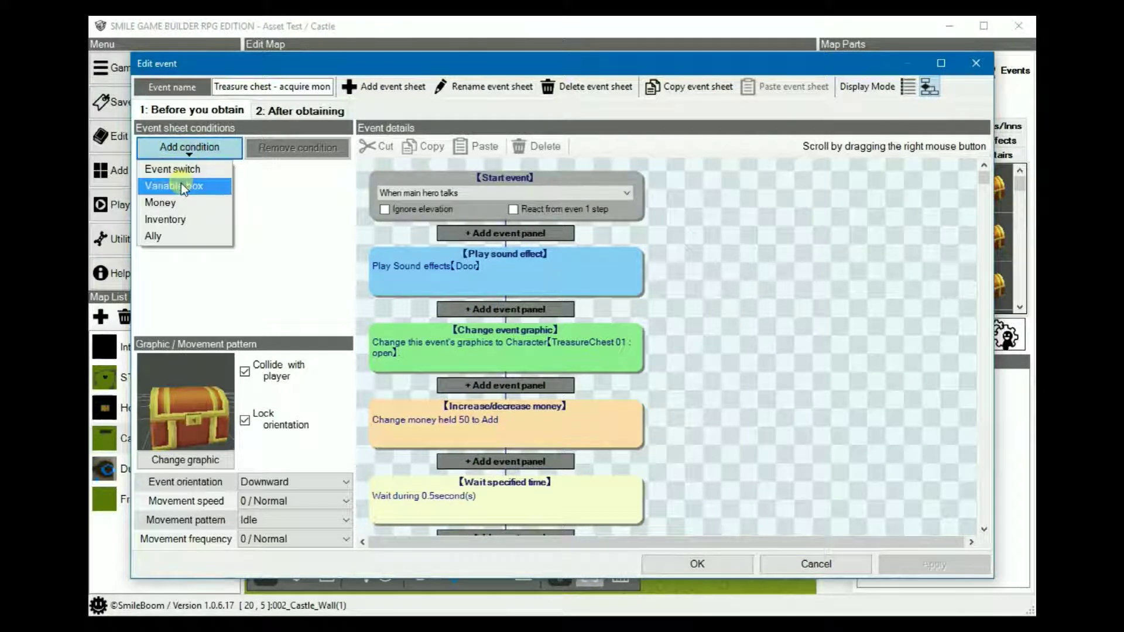
pyautogui.click(181, 184)
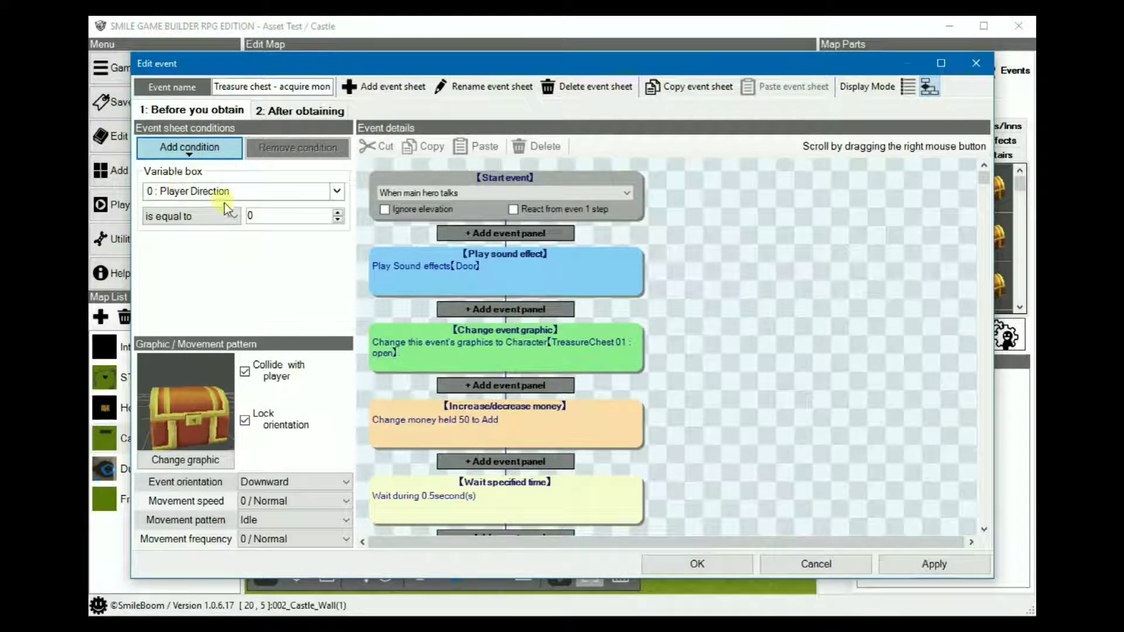
pyautogui.click(181, 193)
pyautogui.click(226, 330)
pyautogui.click(188, 215)
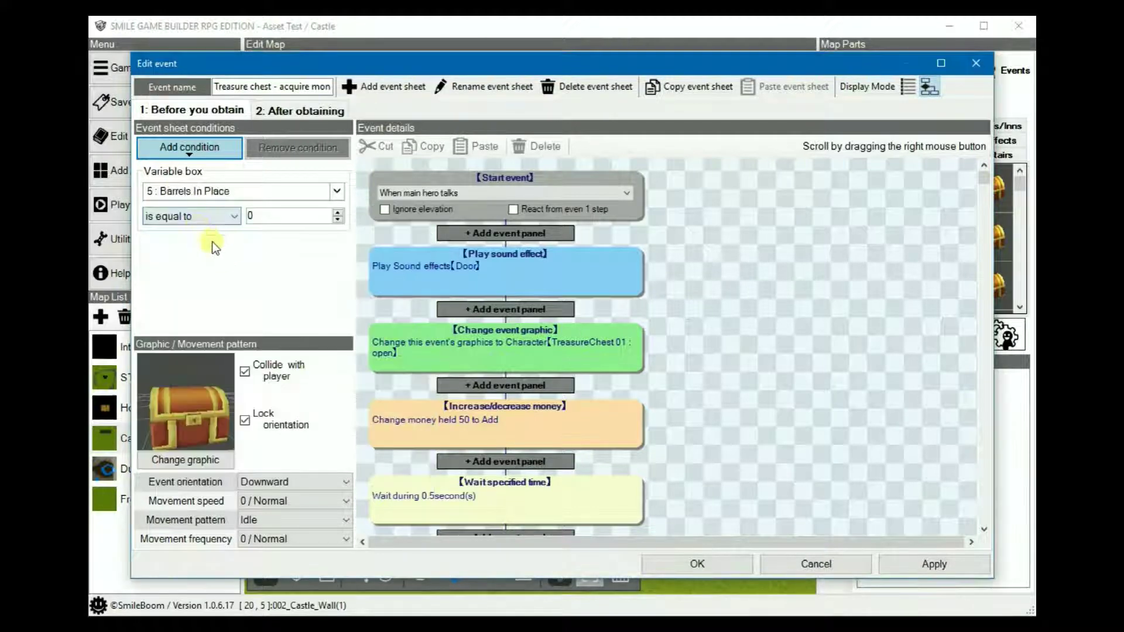
pyautogui.click(338, 212)
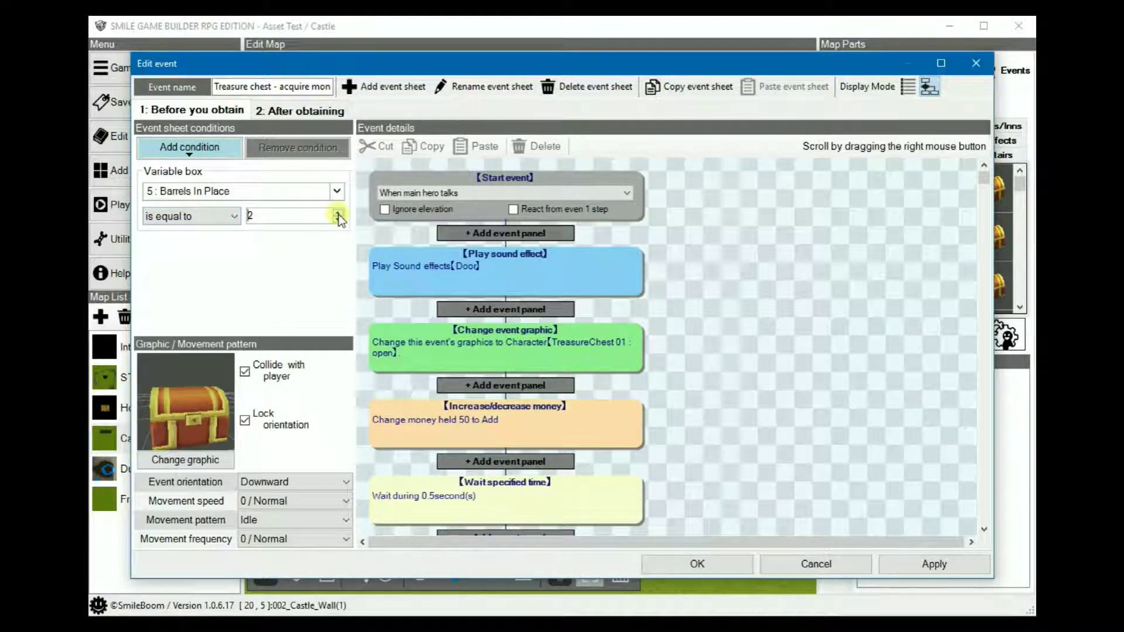
pyautogui.click(338, 214)
pyautogui.moveTo(710, 429); pyautogui.dragTo(690, 268, button='right')
pyautogui.moveTo(691, 434); pyautogui.dragTo(685, 275, button='right')
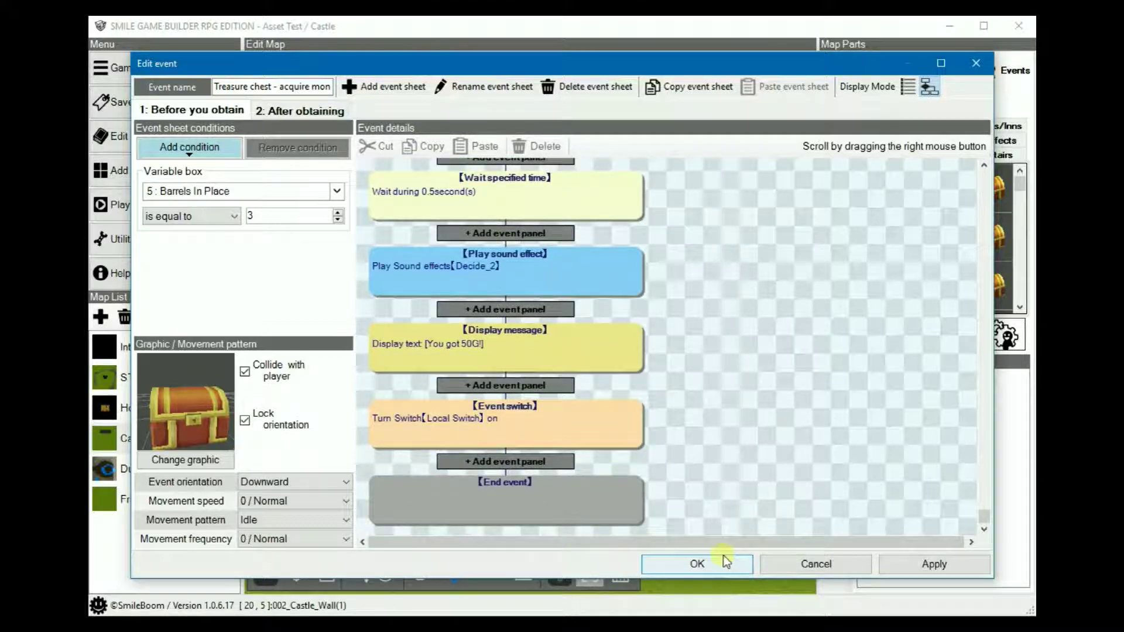
pyautogui.click(713, 566)
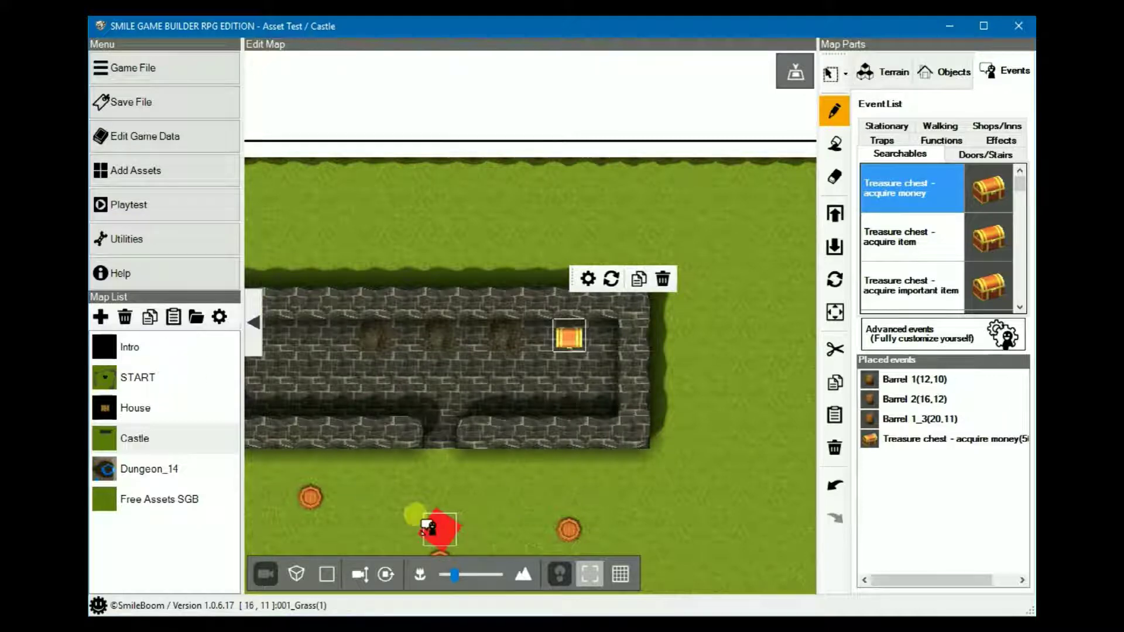
# Step: Playtest the Castle map and push the westernmost barrel through the castle doorway onto the western dirt patch
pyautogui.click(120, 206)
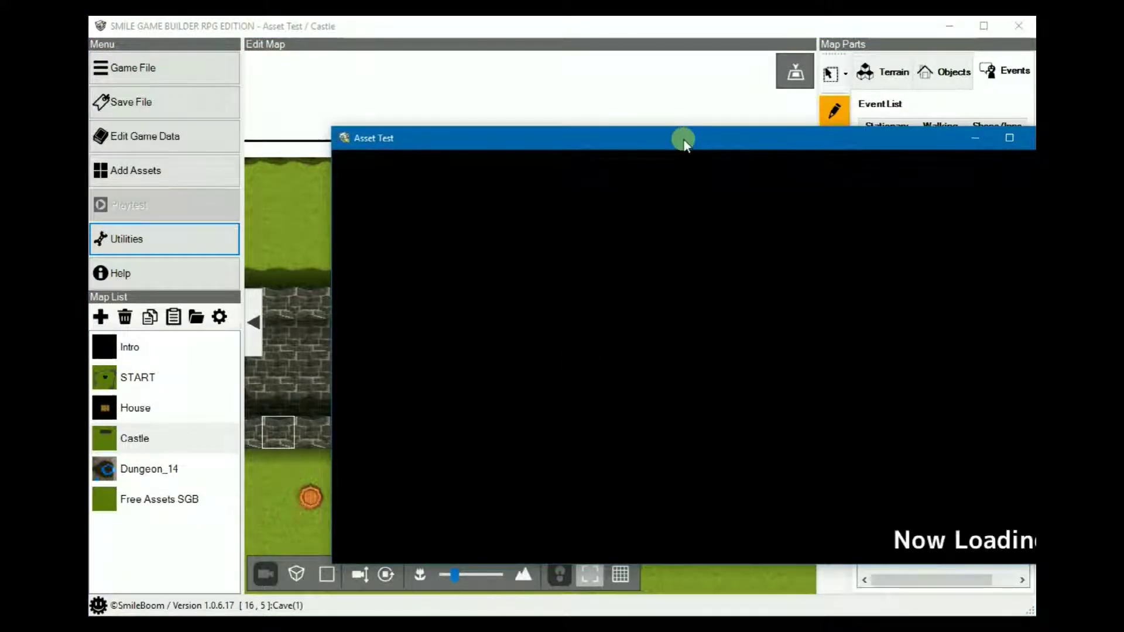
pyautogui.moveTo(684, 141); pyautogui.dragTo(553, 130)
pyautogui.press('Left')
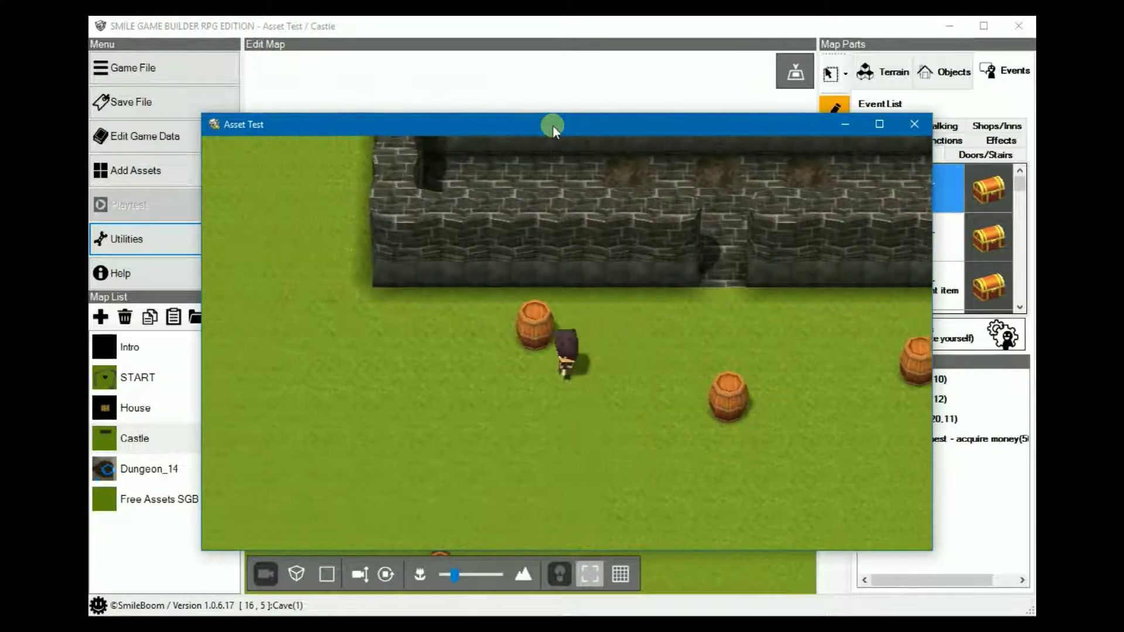
pyautogui.press('Up')
pyautogui.press('Right')
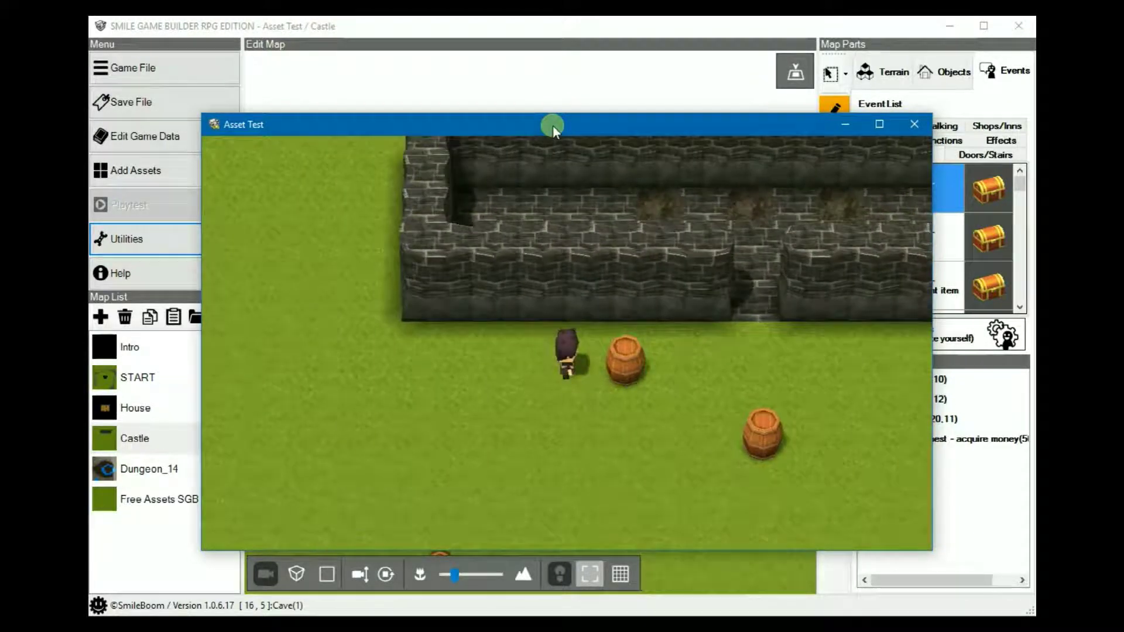
pyautogui.press('Up')
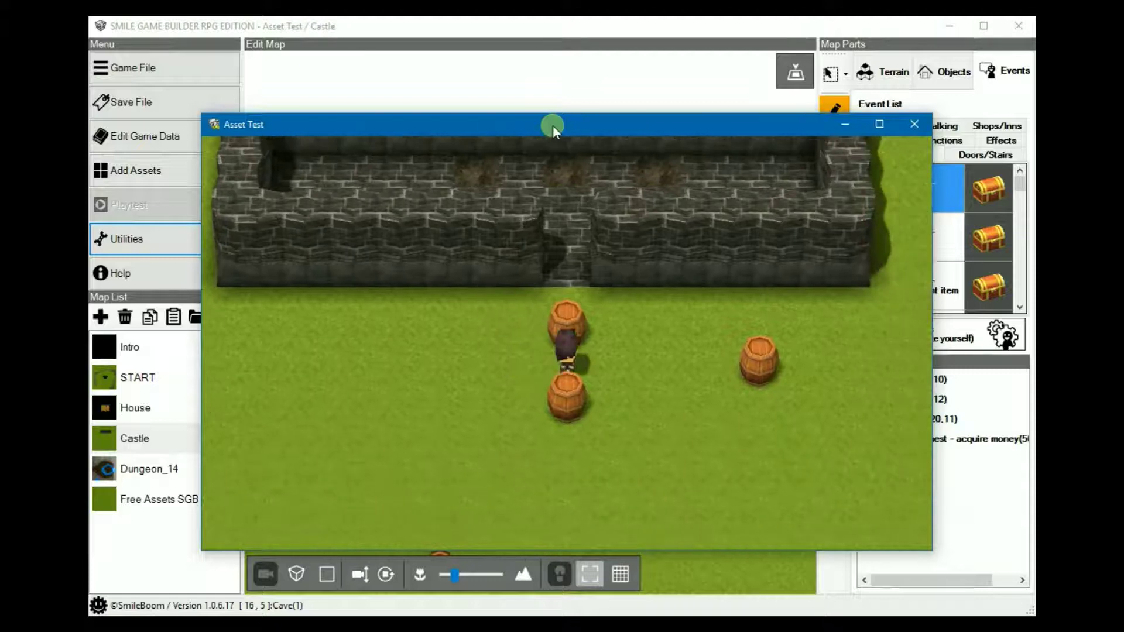
pyautogui.press('Up')
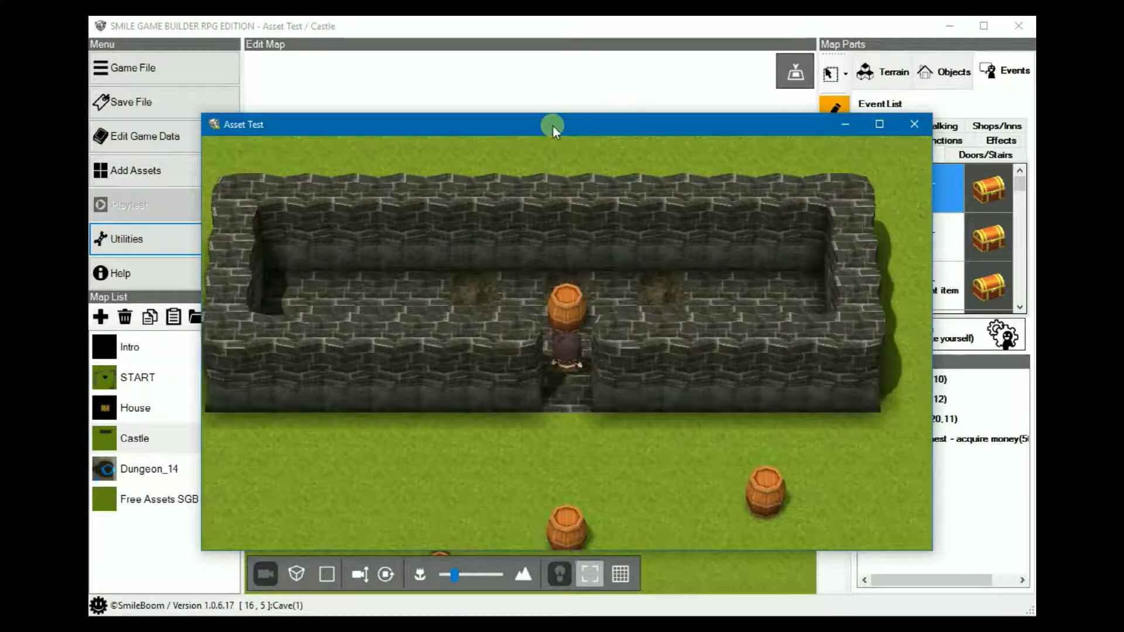
pyautogui.press('Left')
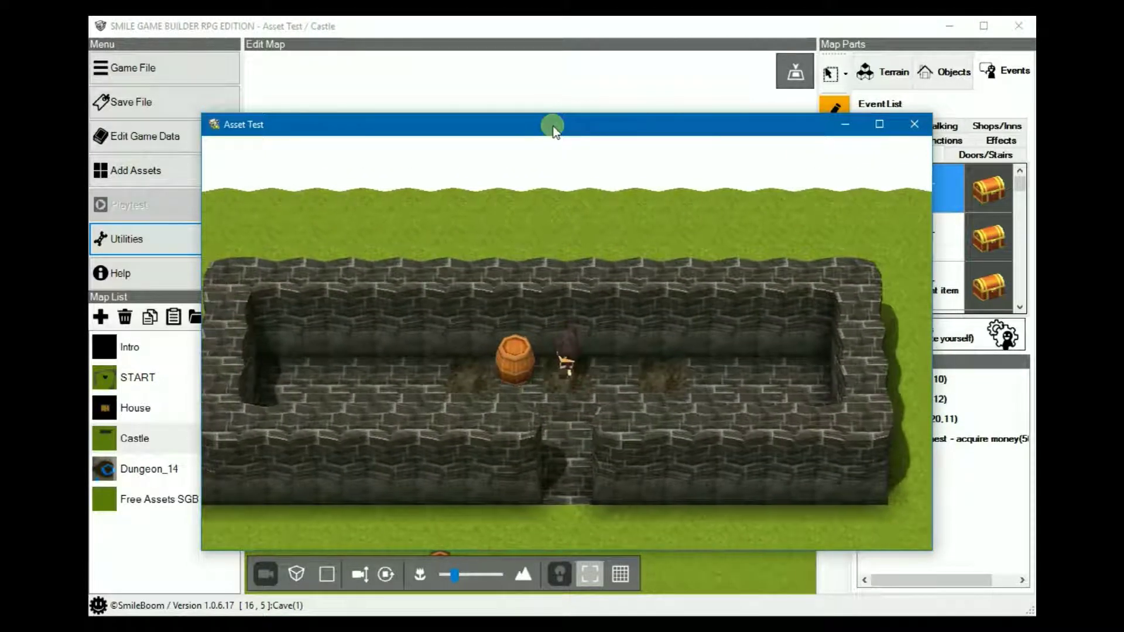
# Step: Go back outside and push the middle barrel straight north through the doorway onto the middle dirt patch
pyautogui.press('Down')
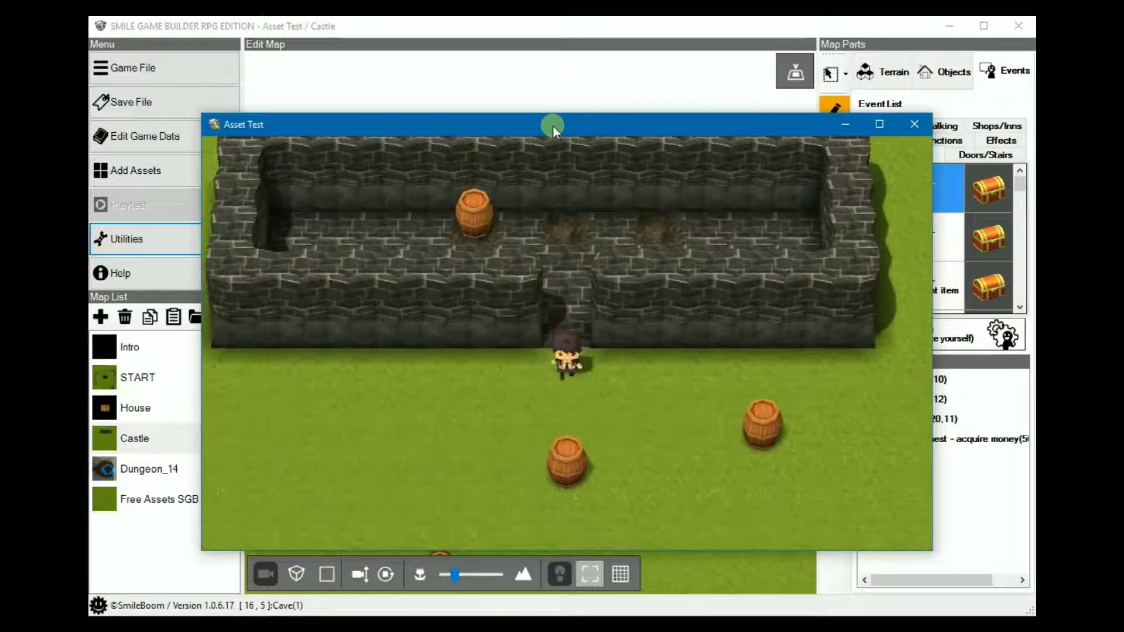
pyautogui.press('Down')
pyautogui.press('Left')
pyautogui.press('Up')
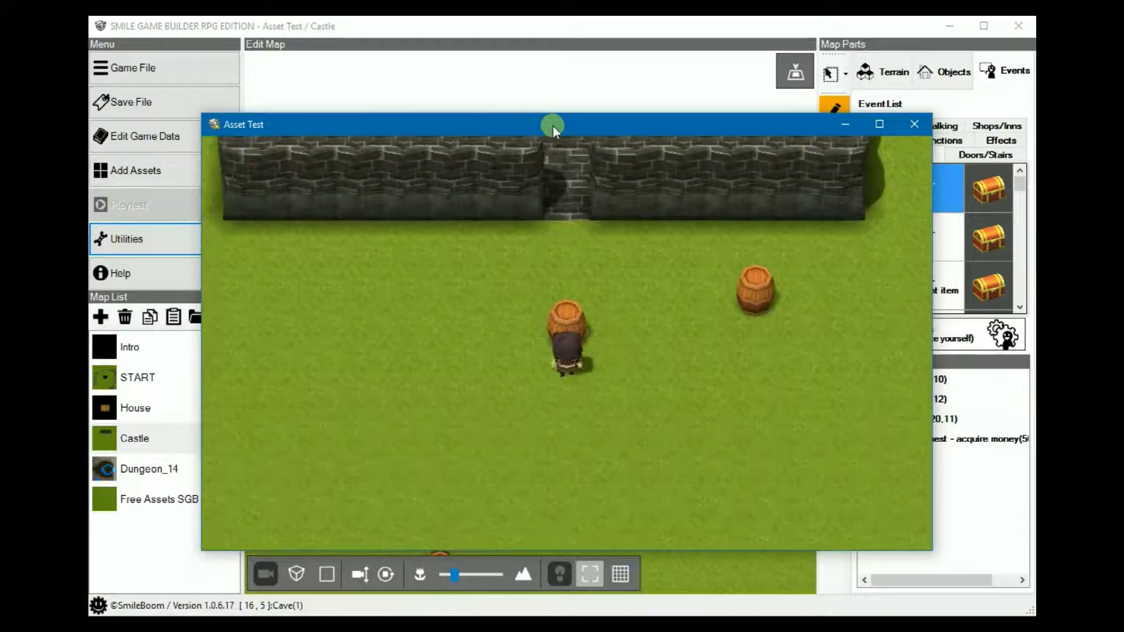
pyautogui.press('Up')
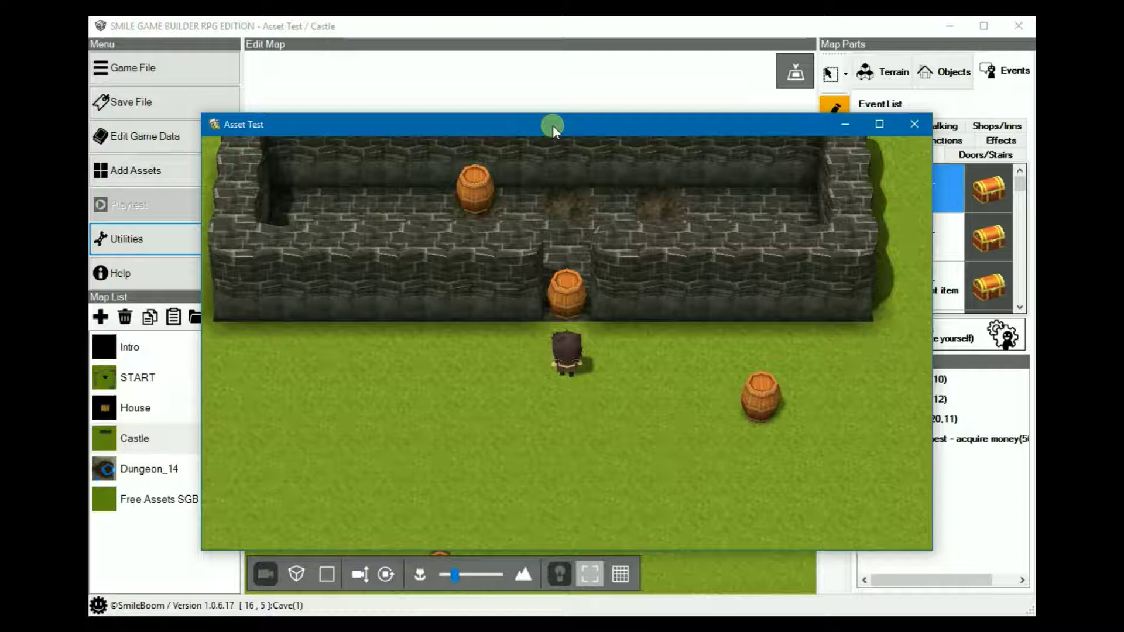
pyautogui.press('Up')
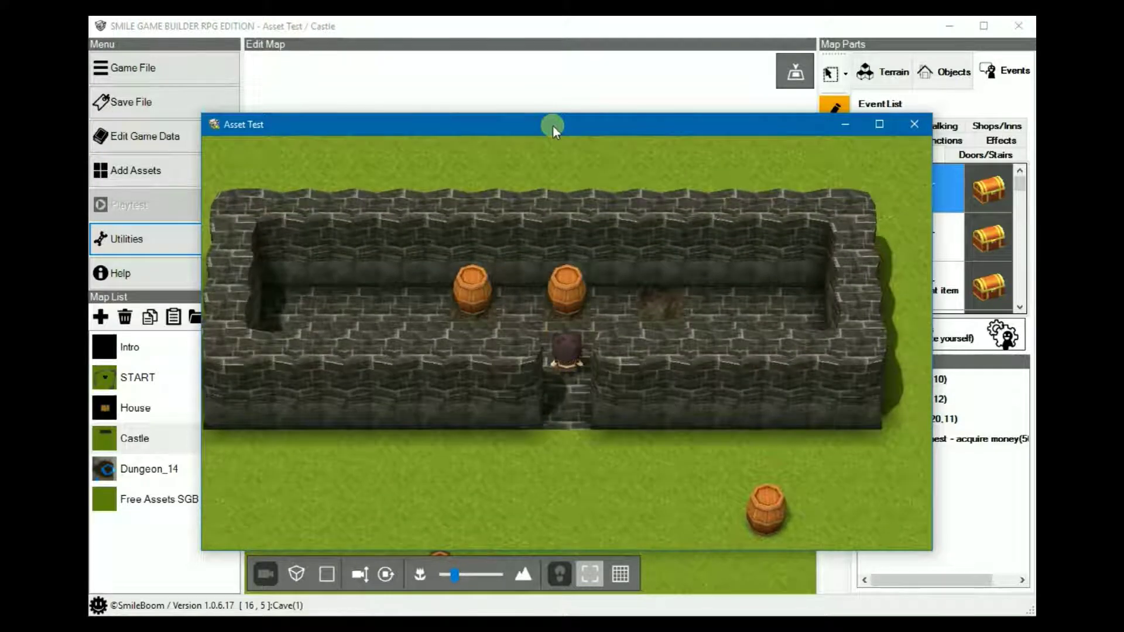
# Step: Walk around the remaining eastern barrel, push it west in line with the doorway, and push it north into the castle
pyautogui.press('Down')
pyautogui.press('Right')
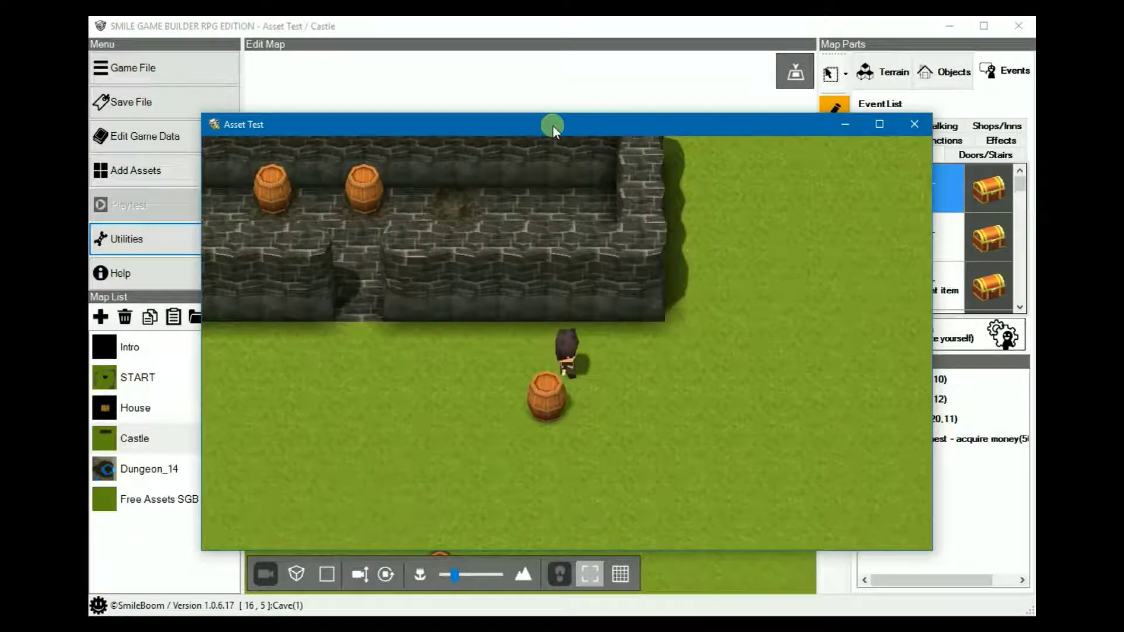
pyautogui.press('Down')
pyautogui.press('Left')
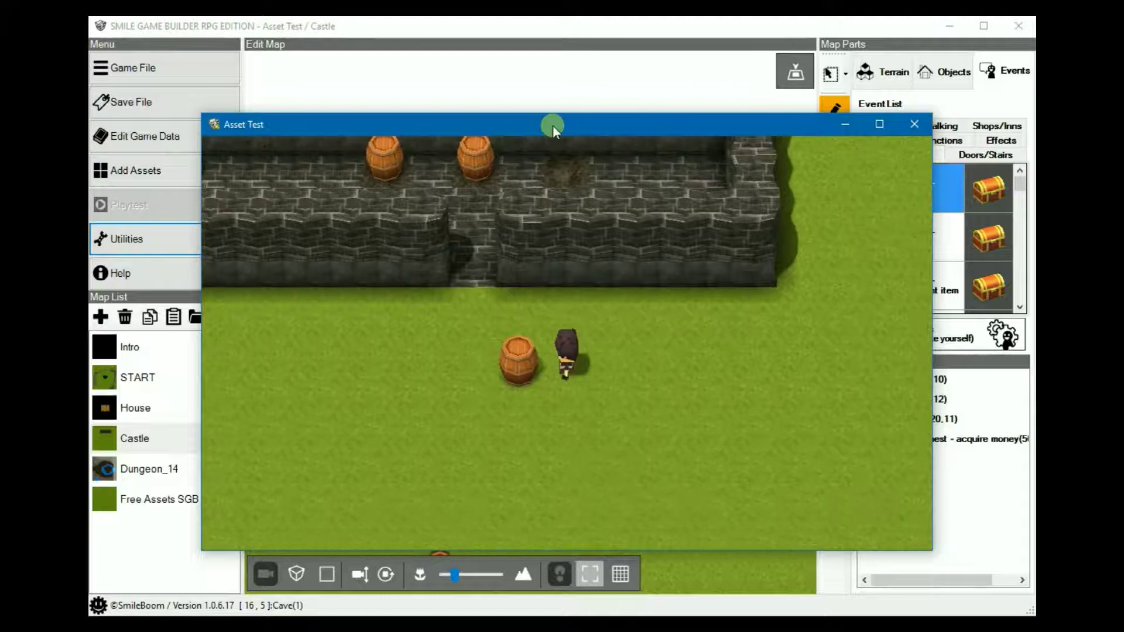
pyautogui.press('Left')
pyautogui.press('Up')
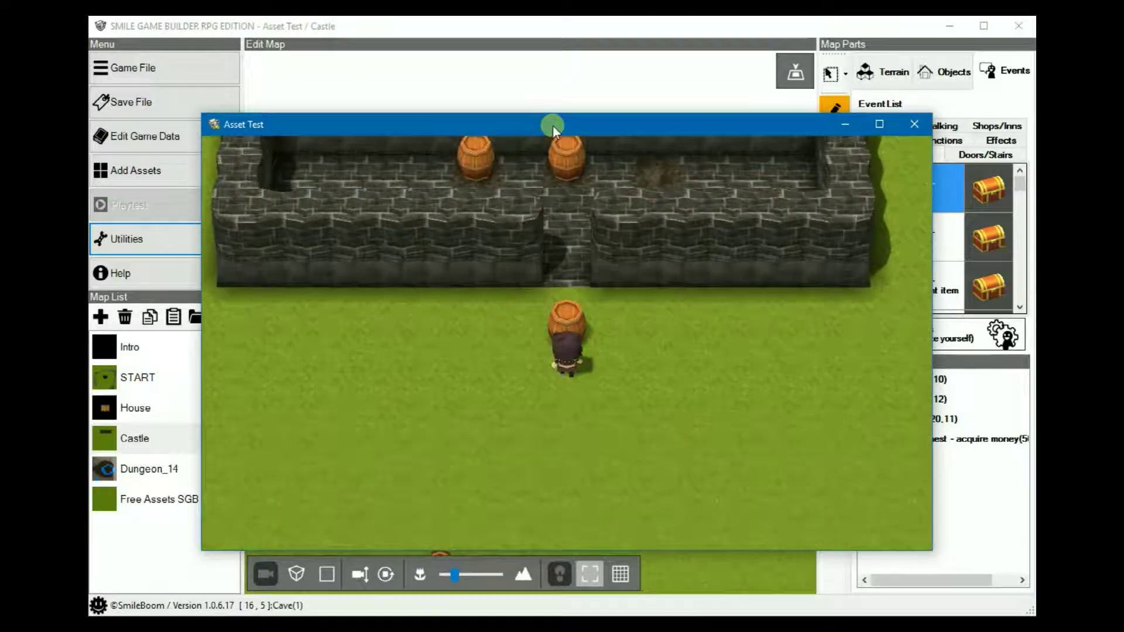
pyautogui.press('Up')
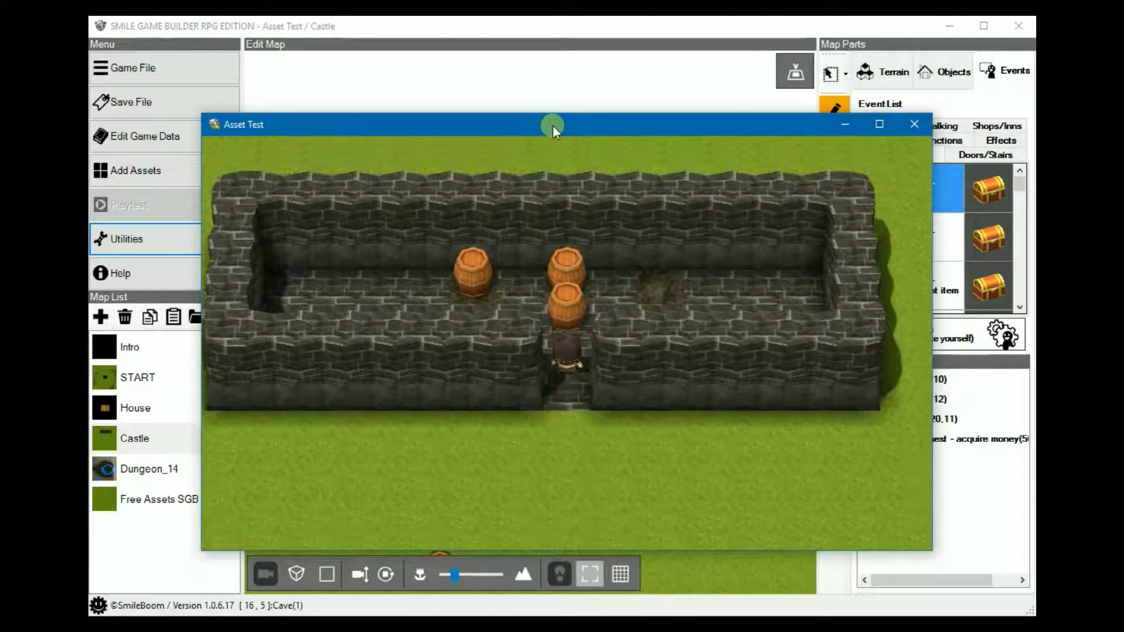
# Step: Push the third barrel east and north onto the last dirt patch and open the treasure chest
pyautogui.press('Right')
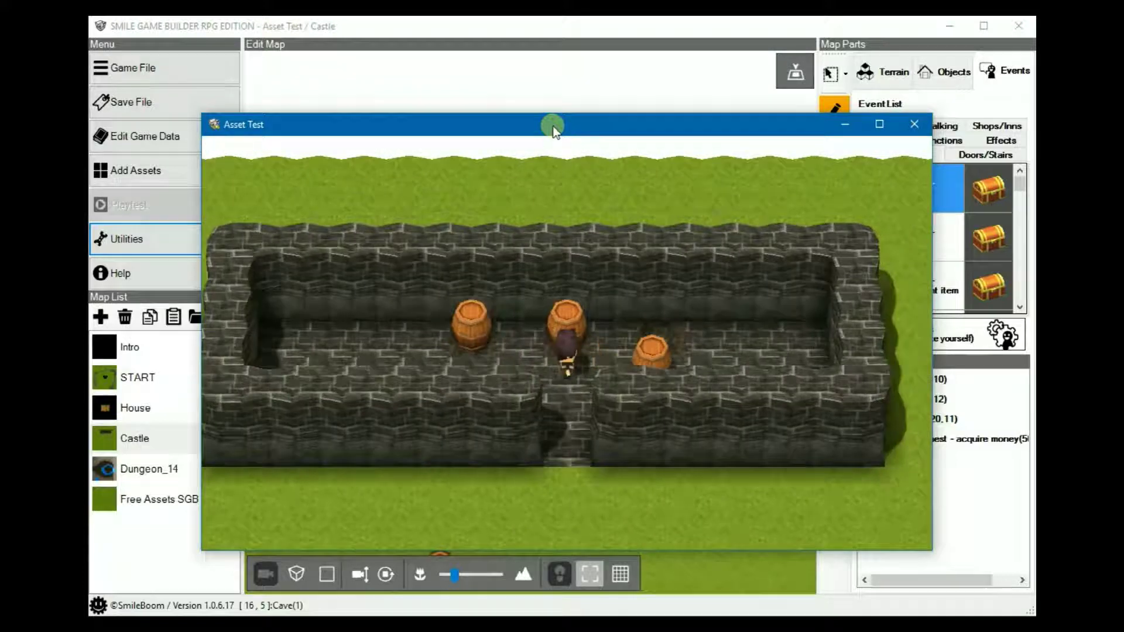
pyautogui.press('Down')
pyautogui.press('Right')
pyautogui.press('Up')
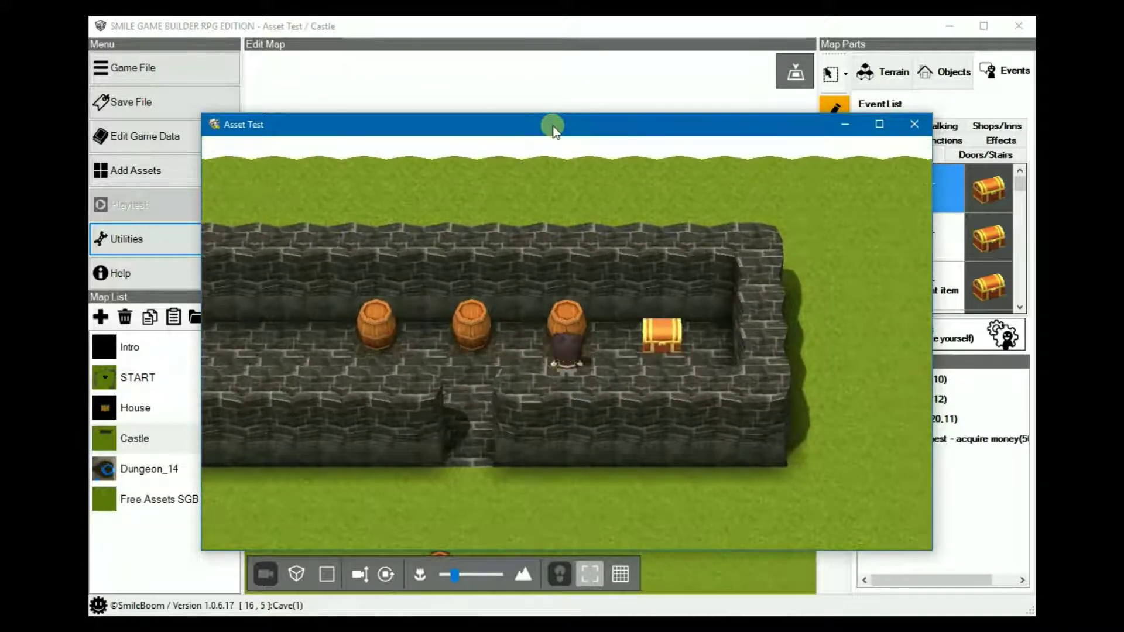
pyautogui.press('Right')
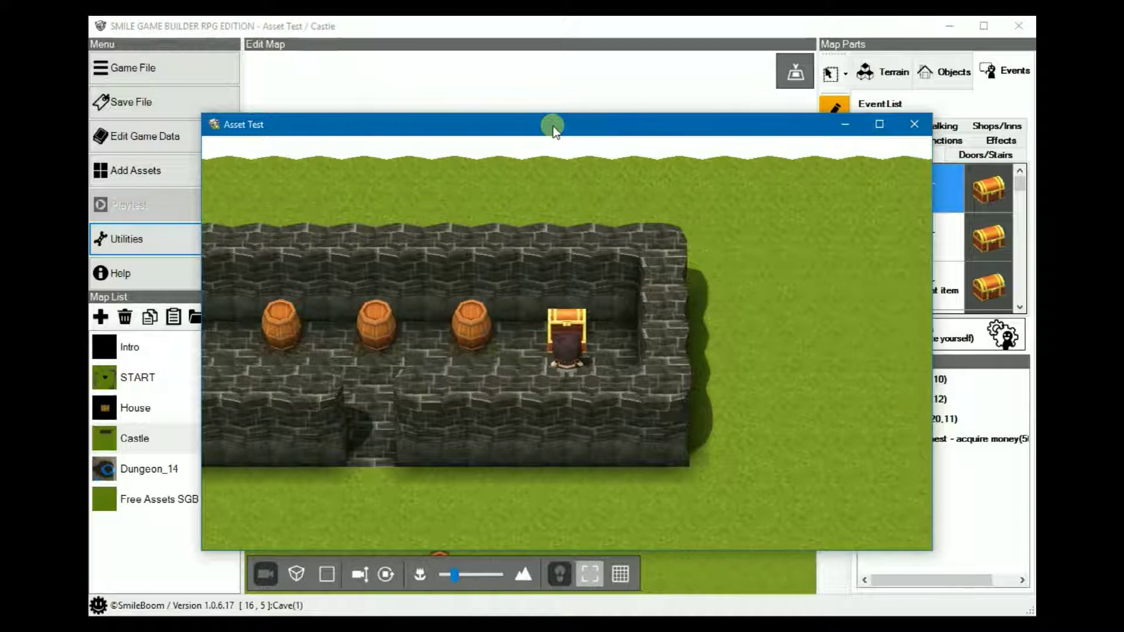
pyautogui.press('Return')
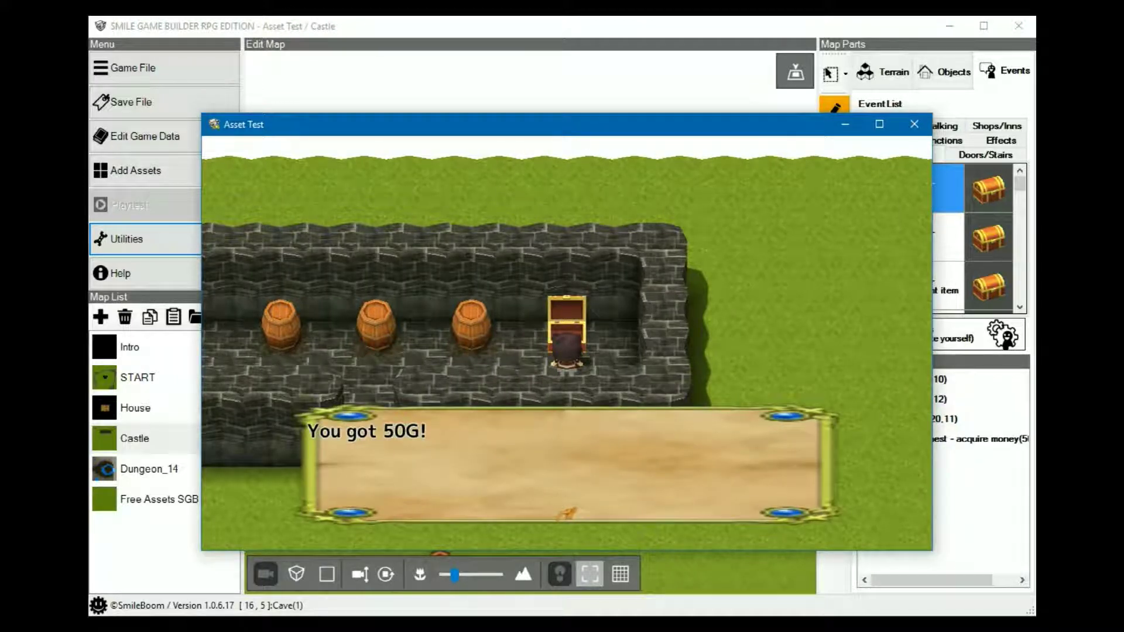
# Step: Switch to the Dungeon_14 map and browse the Effects events for the spotlight entries
pyautogui.click(125, 471)
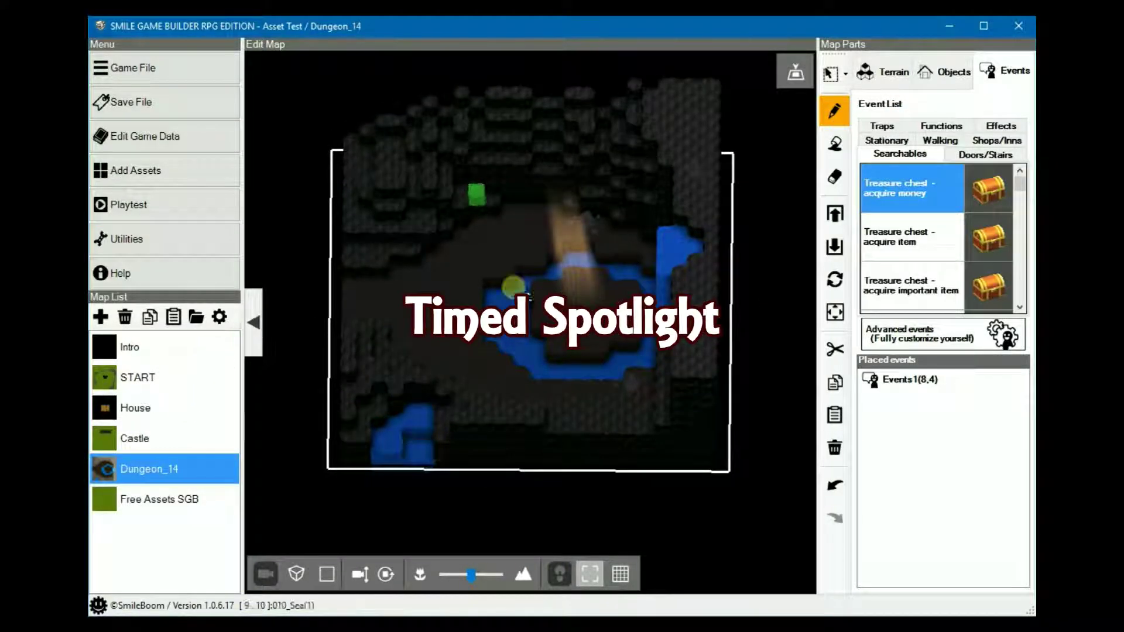
pyautogui.click(1003, 125)
pyautogui.scroll(-6, 932, 230)
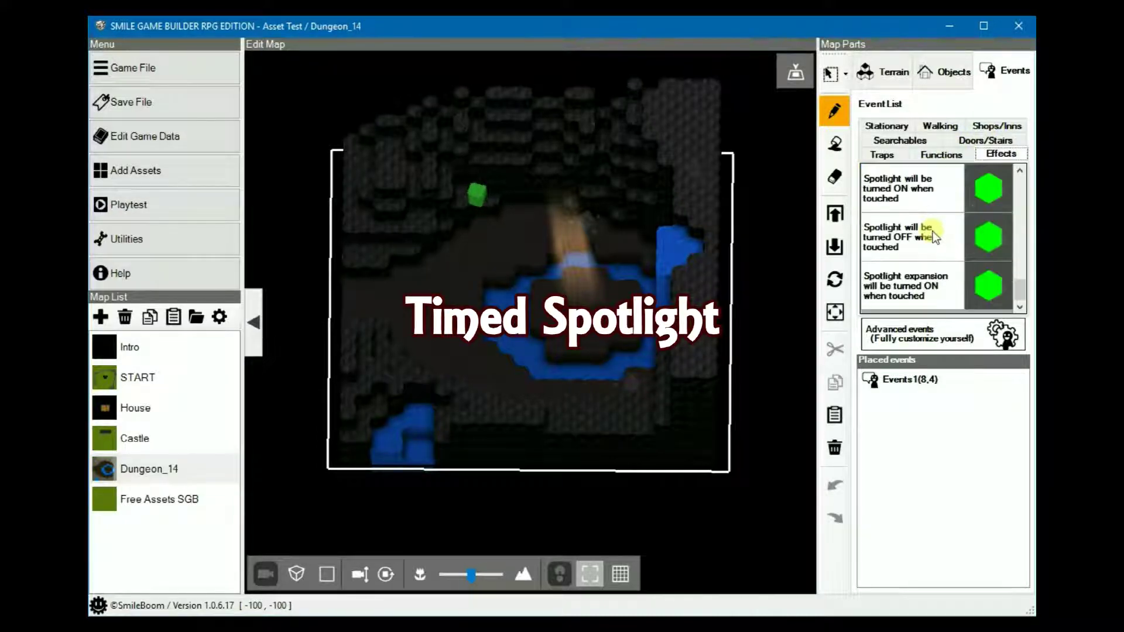
pyautogui.scroll(2, 913, 205)
pyautogui.scroll(-3, 936, 293)
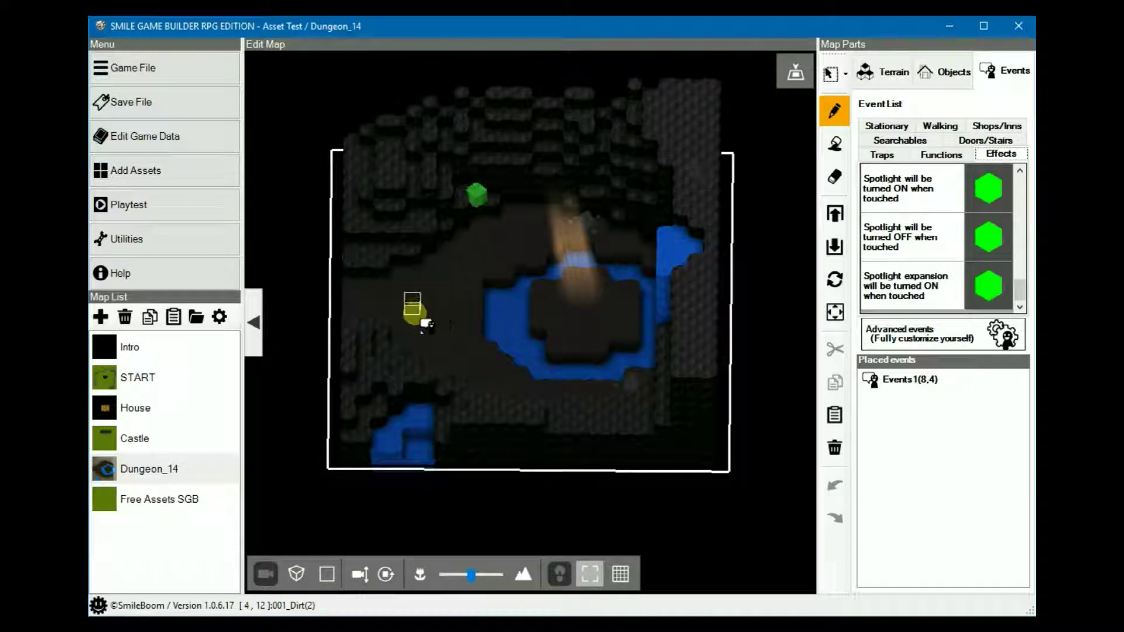
# Step: Set Dungeon_14's light source to Dungeon 2 in its map settings and accept them
pyautogui.rightClick(136, 470)
pyautogui.click(190, 479)
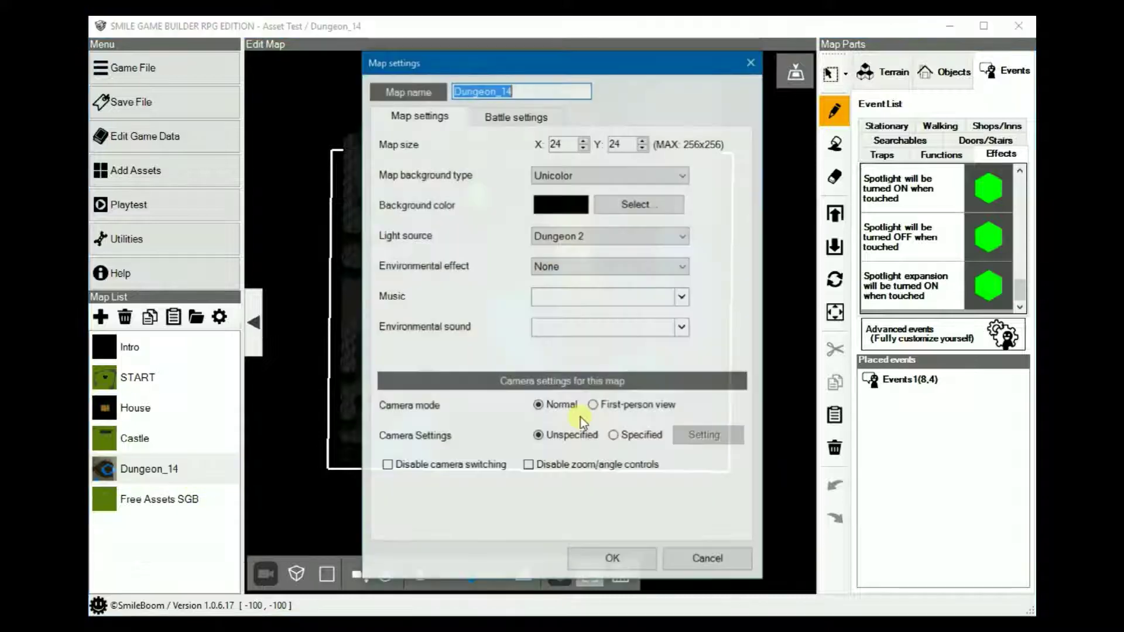
pyautogui.click(623, 239)
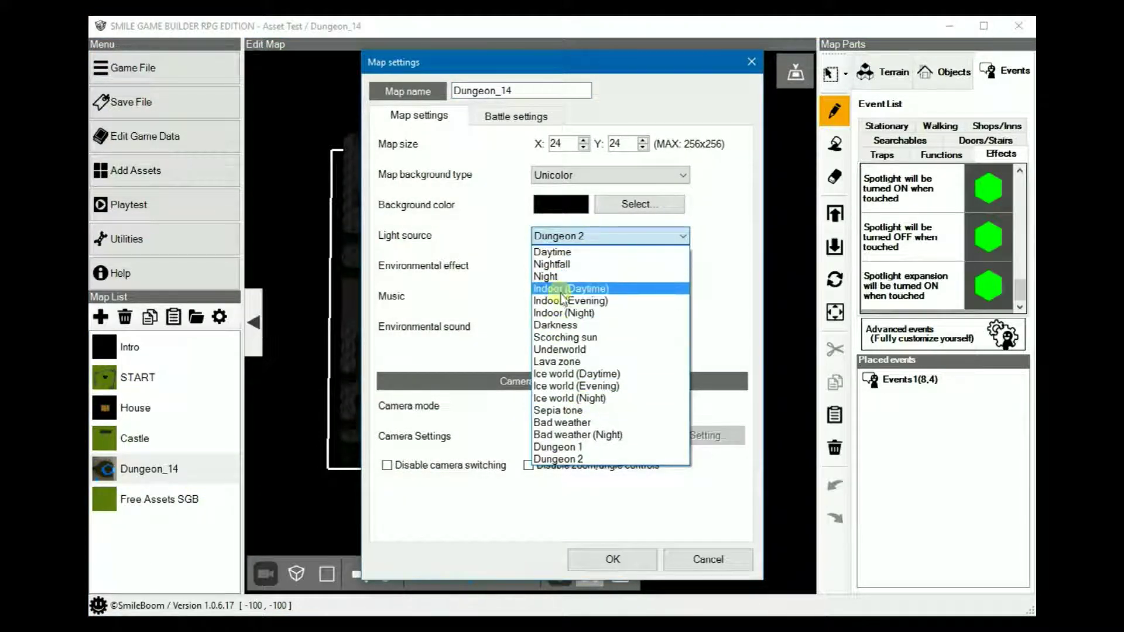
pyautogui.click(576, 461)
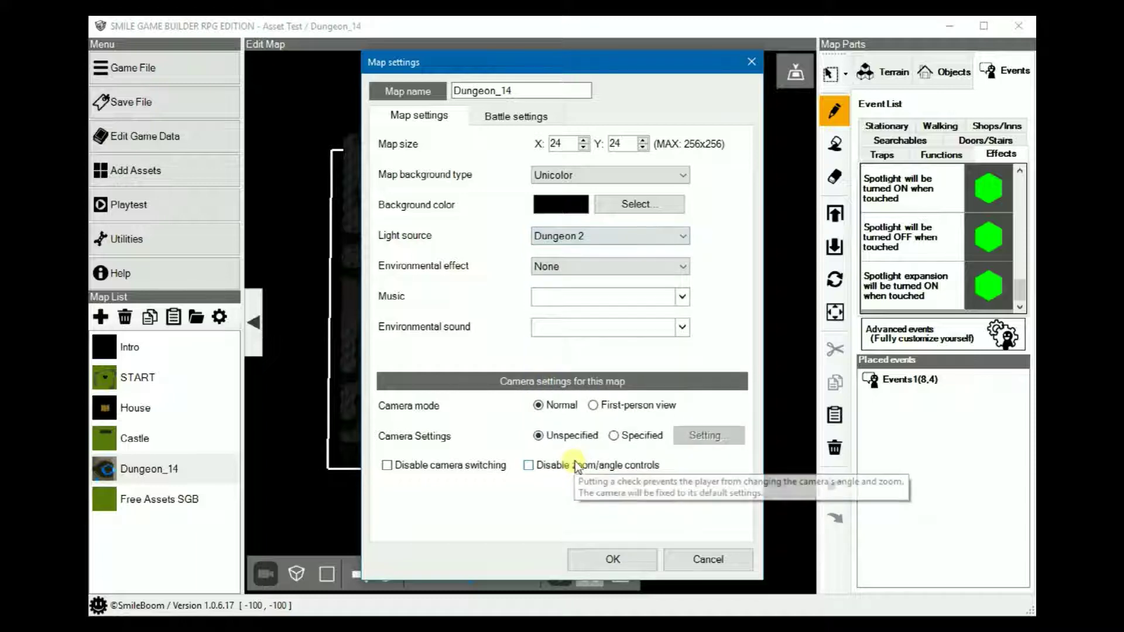
pyautogui.click(619, 562)
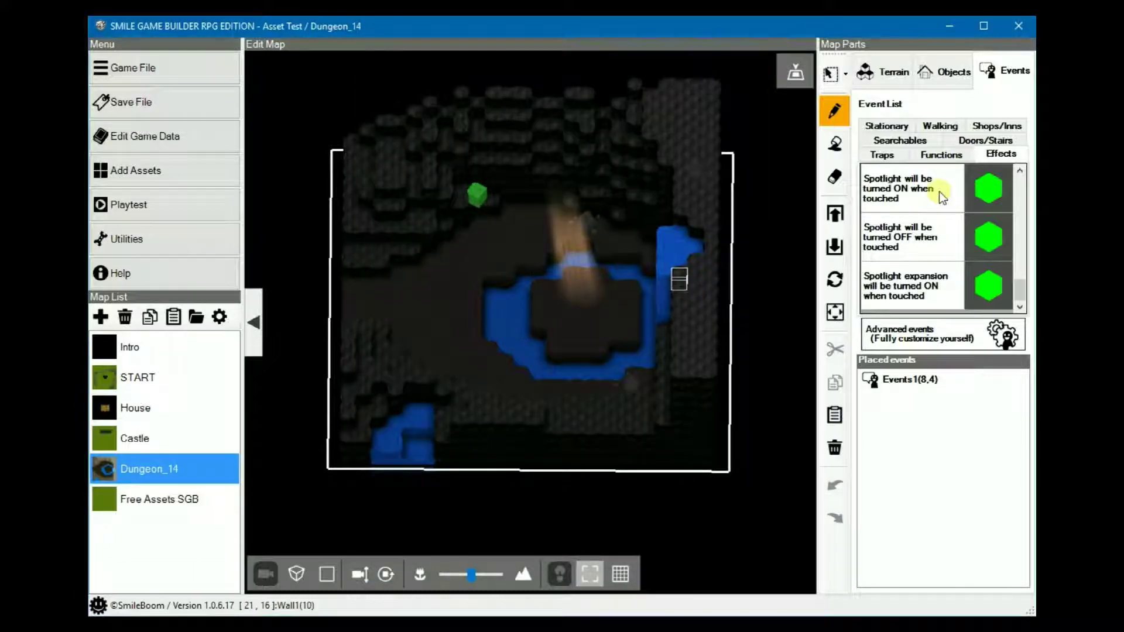
# Step: Open the Events1 event at tile 8, 4 and set its start trigger to Automatically start (will synchronize and run repeatedly)
pyautogui.click(1004, 331)
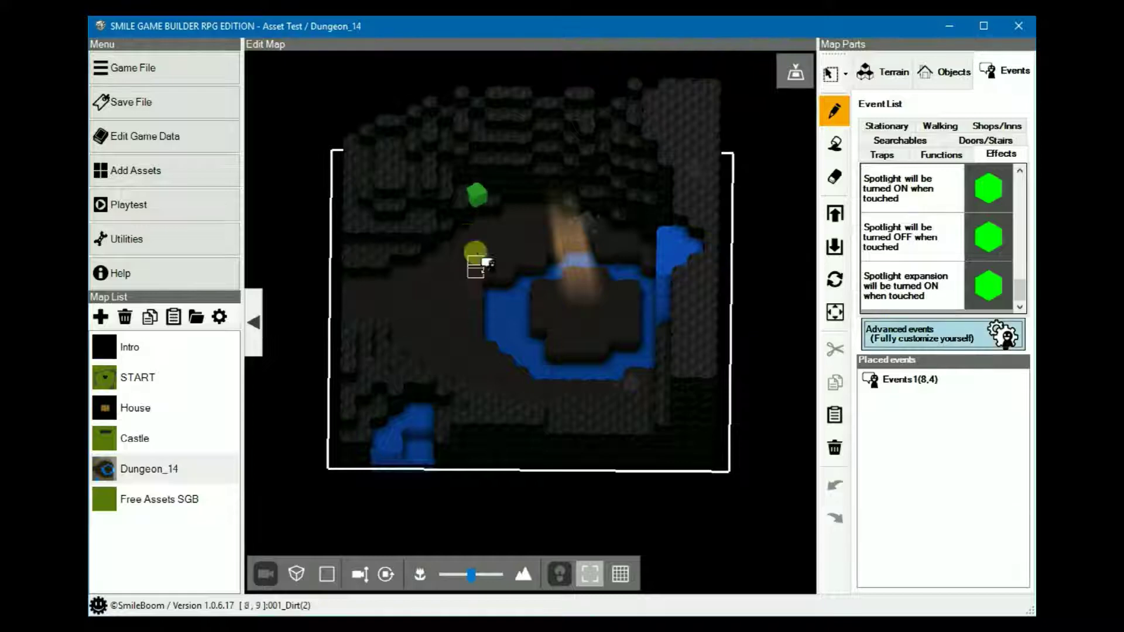
pyautogui.click(477, 194)
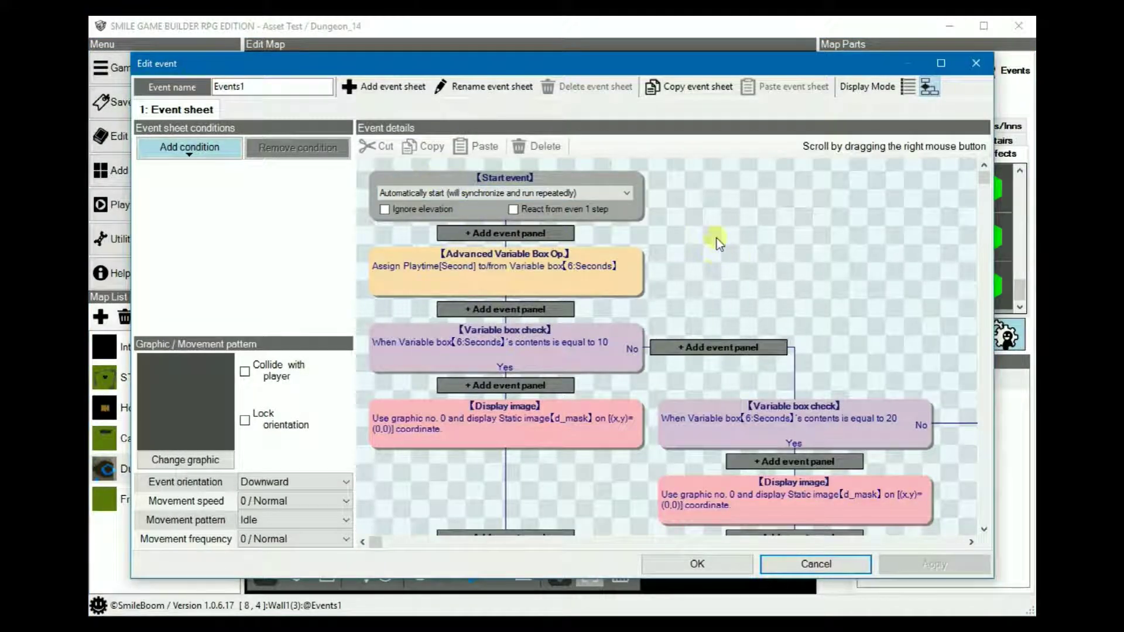
pyautogui.moveTo(703, 244); pyautogui.dragTo(710, 230, button='right')
pyautogui.click(536, 181)
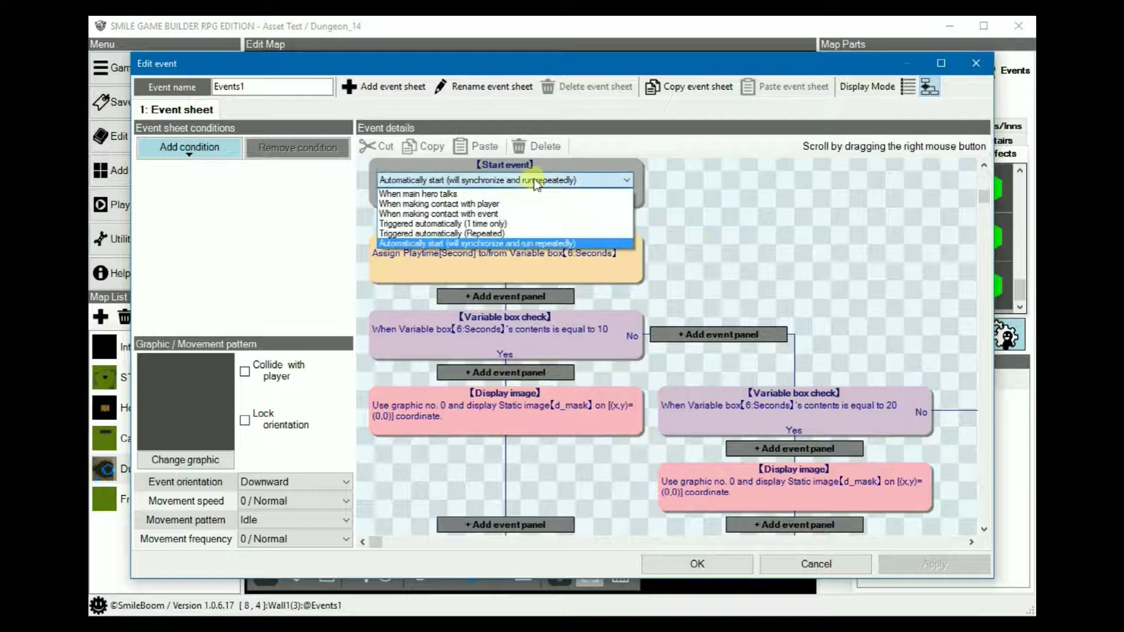
pyautogui.click(423, 242)
pyautogui.scroll(-2, 781, 219)
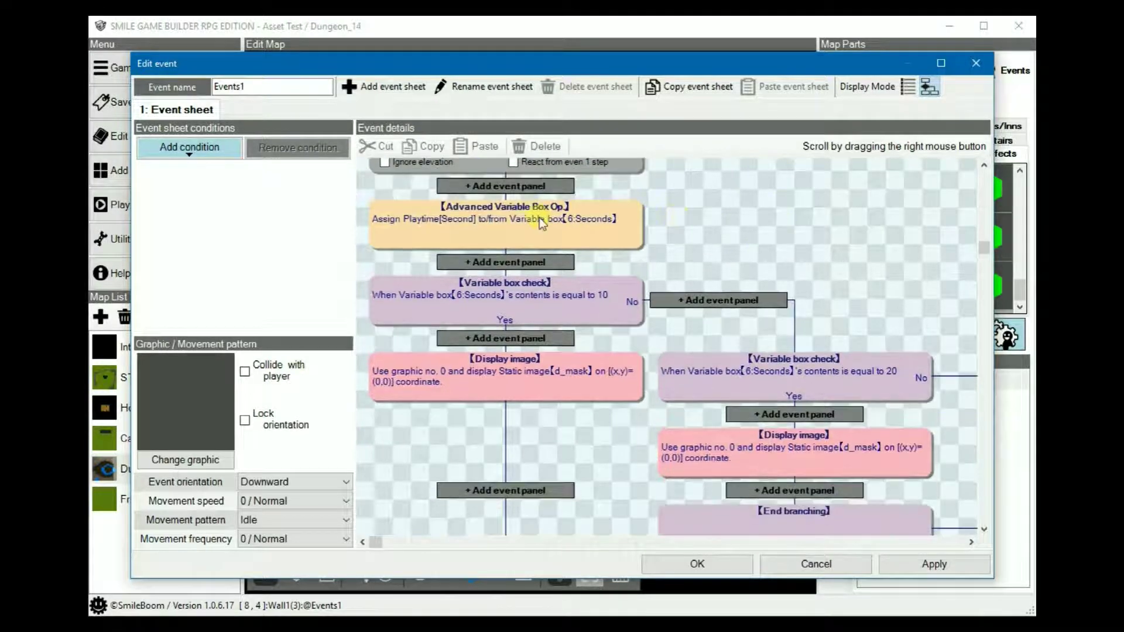
# Step: Examine the settings of the Playtime-to-Seconds Advanced Variable Box Op. and the first Variable box check on Seconds
pyautogui.click(539, 217)
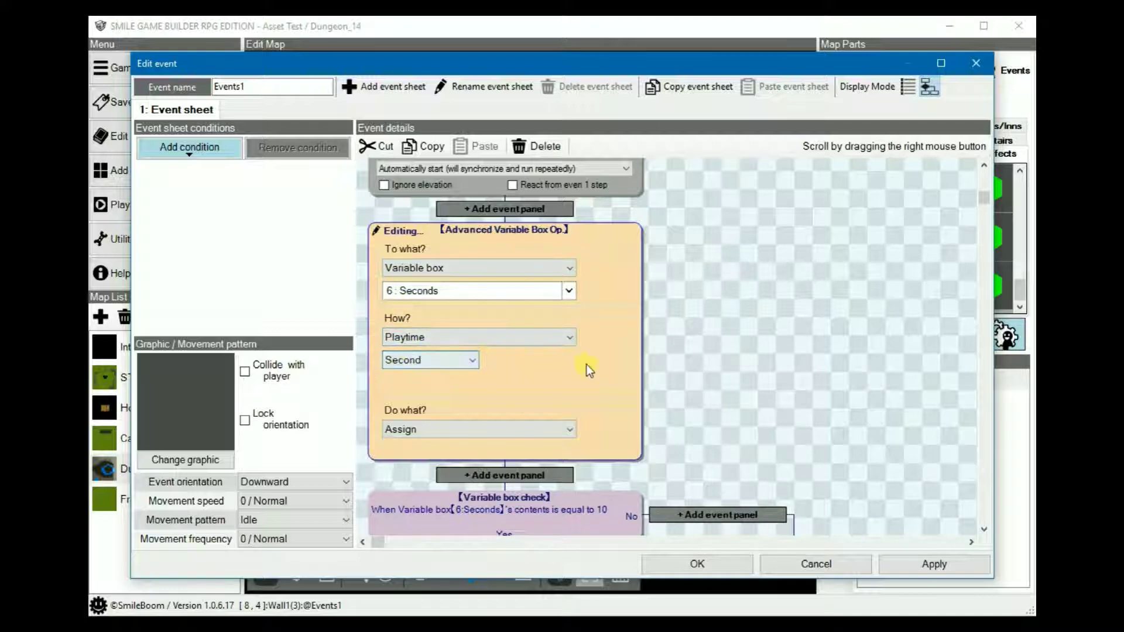
pyautogui.scroll(-3, 659, 247)
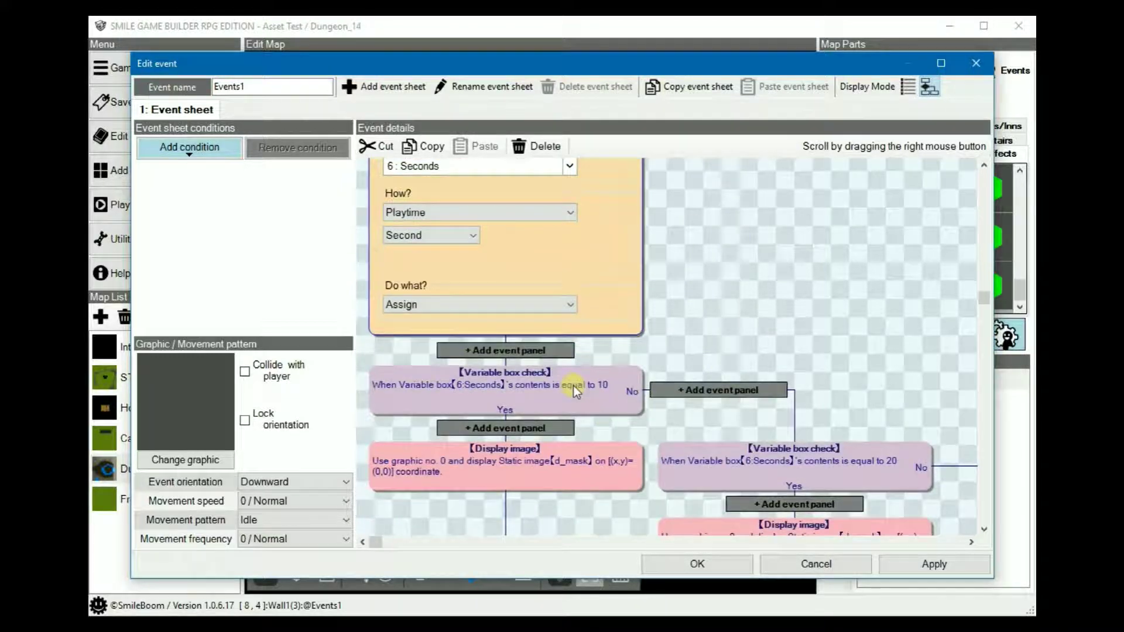
pyautogui.click(574, 385)
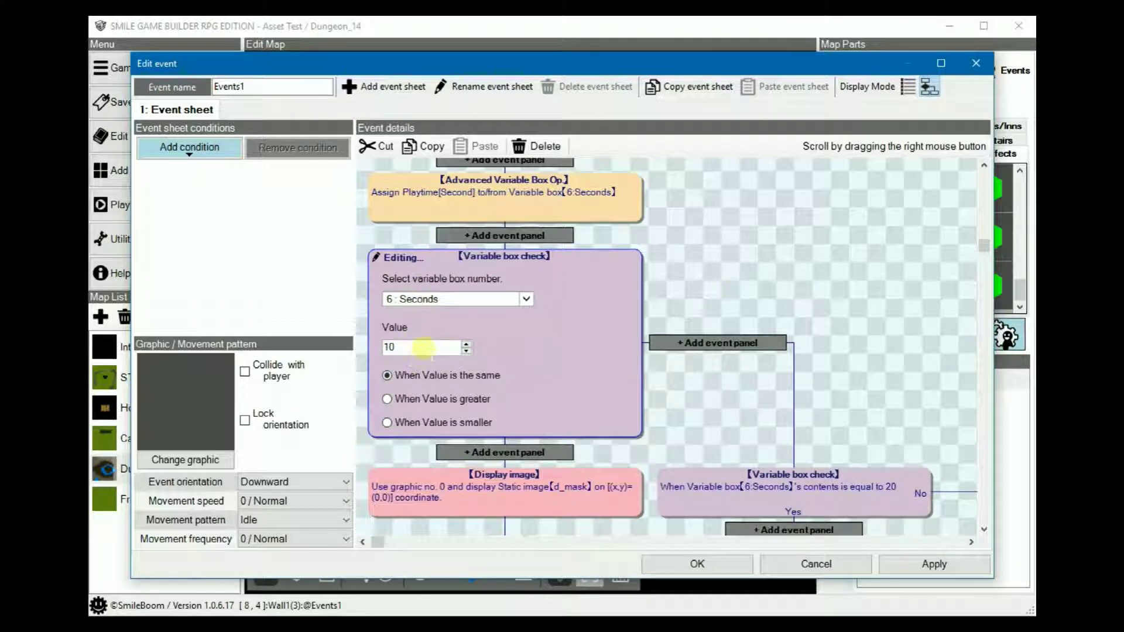
# Step: Examine the Display image panel in the 10-second branch, including its d_mask image and display settings
pyautogui.scroll(-3, 679, 351)
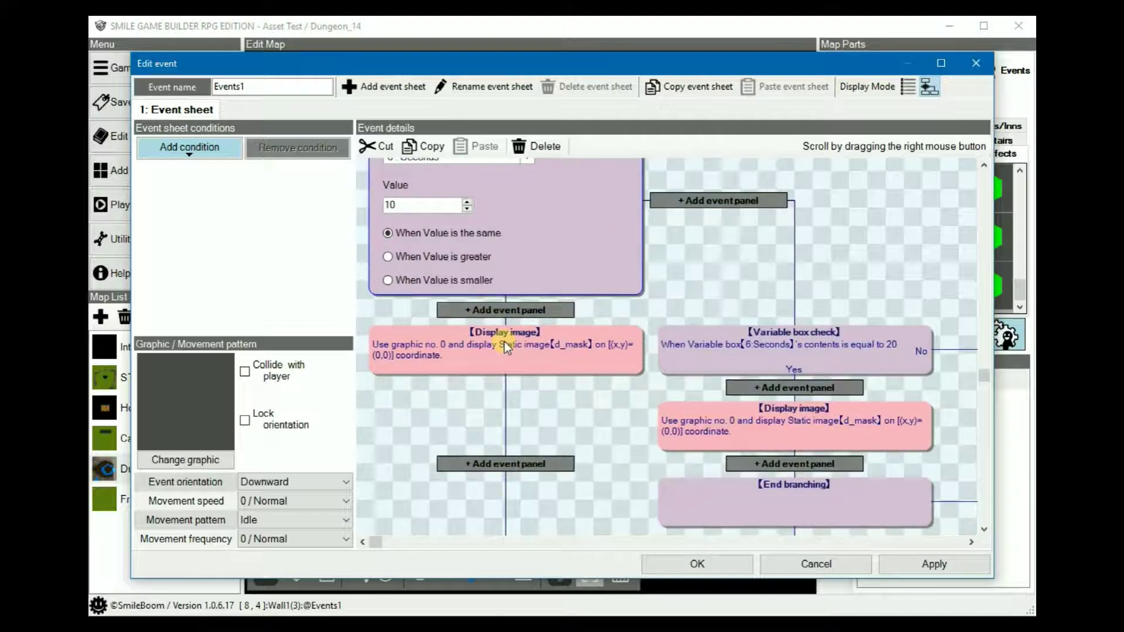
pyautogui.click(504, 342)
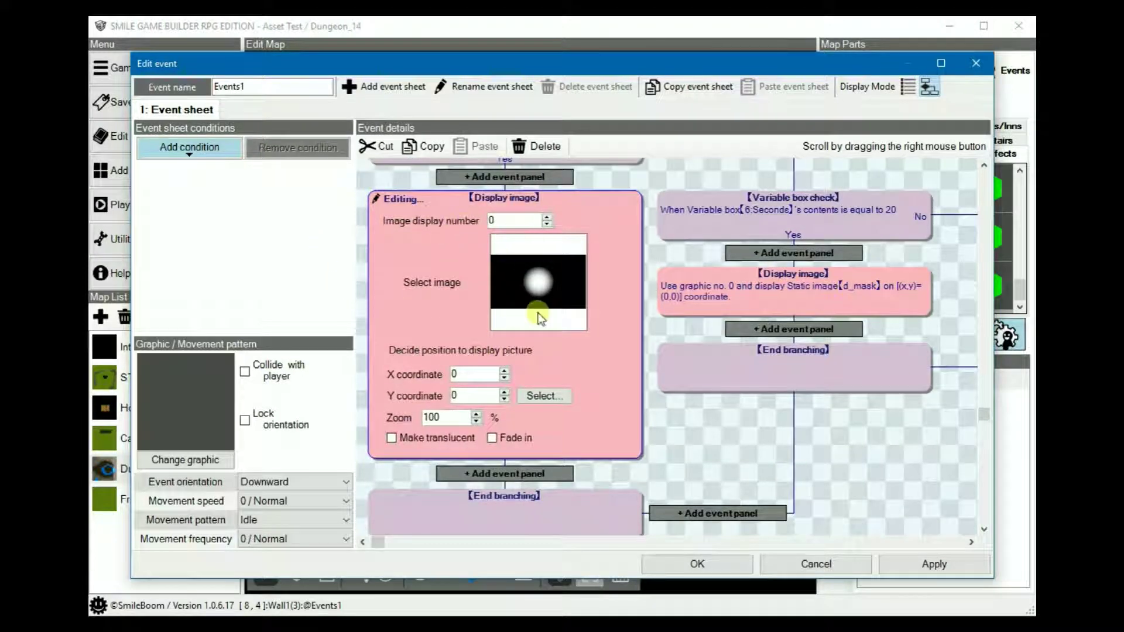
pyautogui.click(540, 282)
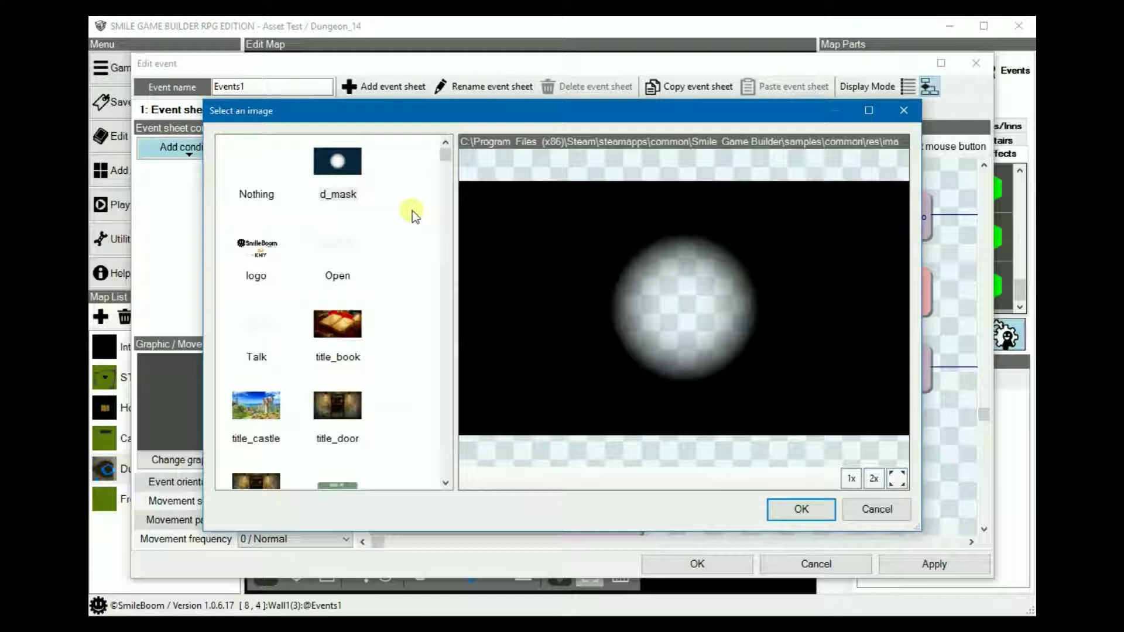
pyautogui.click(816, 514)
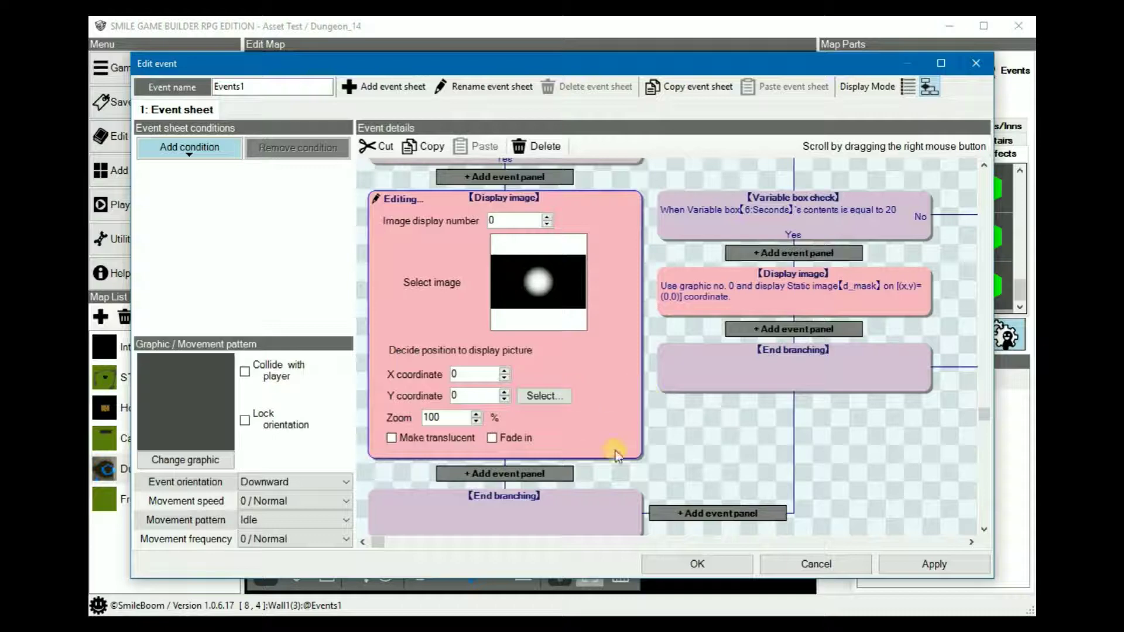
pyautogui.moveTo(661, 444); pyautogui.dragTo(606, 432, button='right')
pyautogui.click(616, 215)
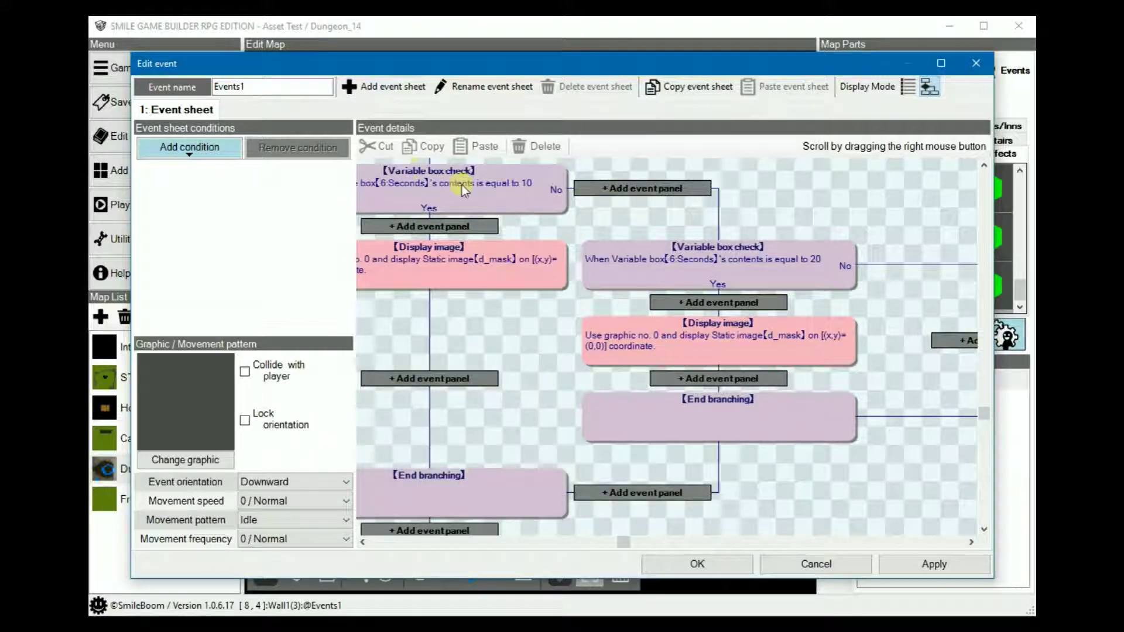
# Step: Examine the Seconds check for 20 and the zoom setting of the Display image in its Yes branch
pyautogui.click(712, 240)
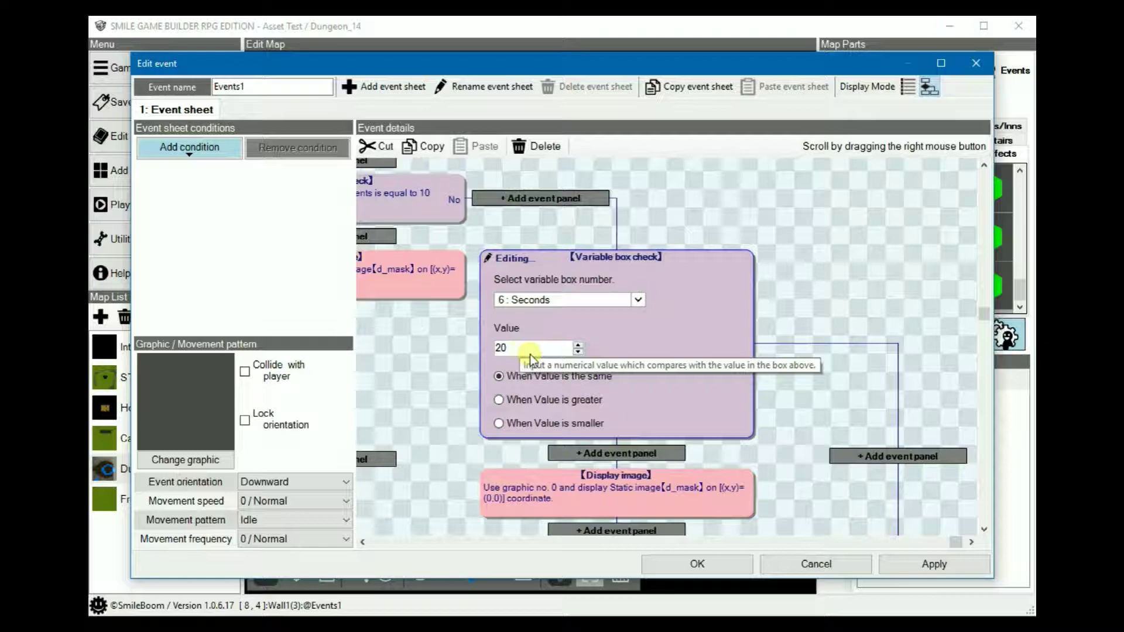
pyautogui.moveTo(781, 414); pyautogui.dragTo(771, 268, button='right')
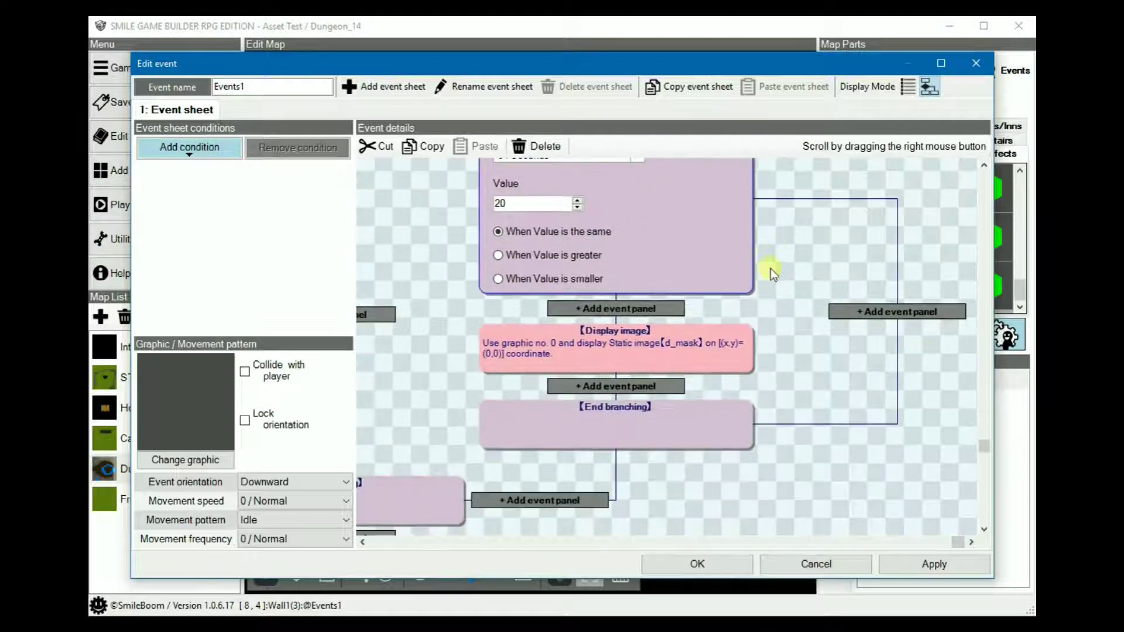
pyautogui.click(732, 334)
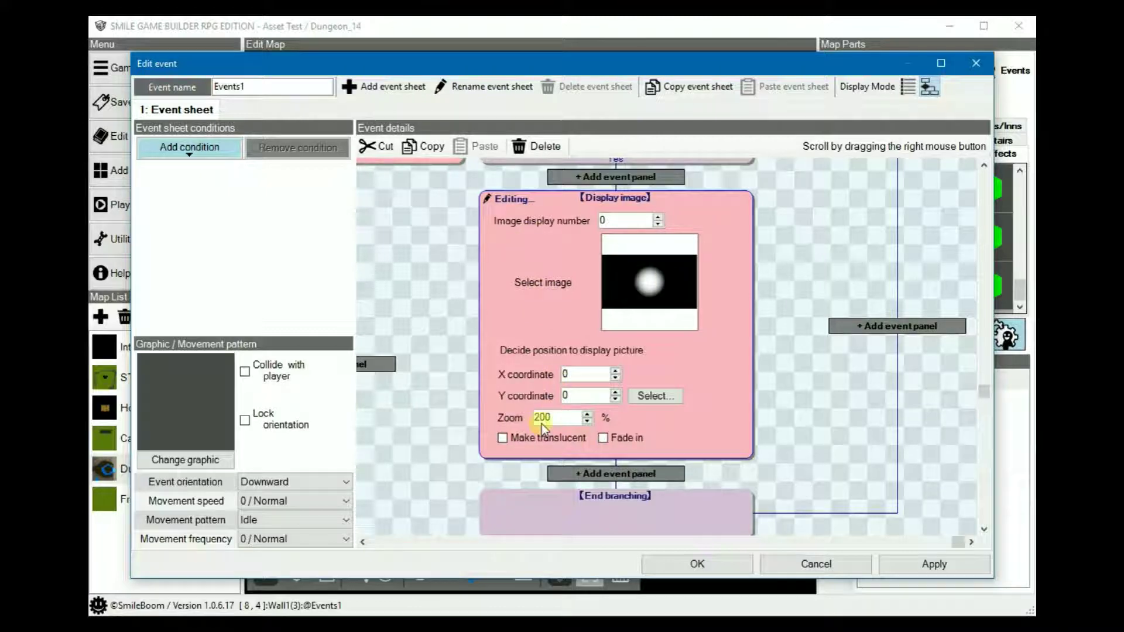
pyautogui.scroll(2, 734, 378)
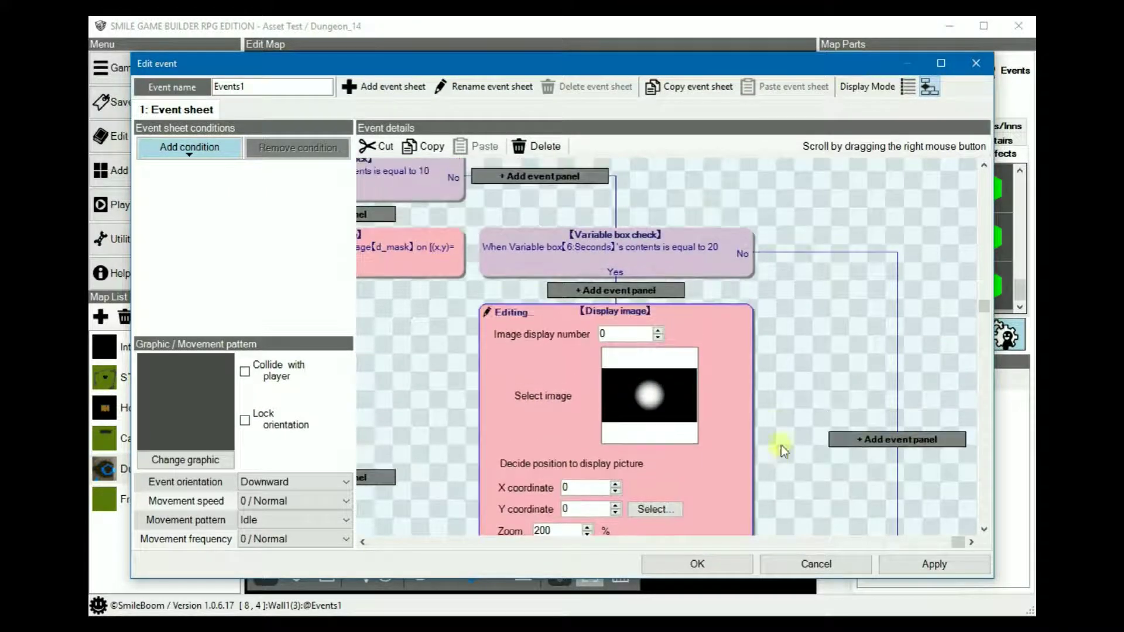
pyautogui.moveTo(786, 398); pyautogui.dragTo(762, 378, button='right')
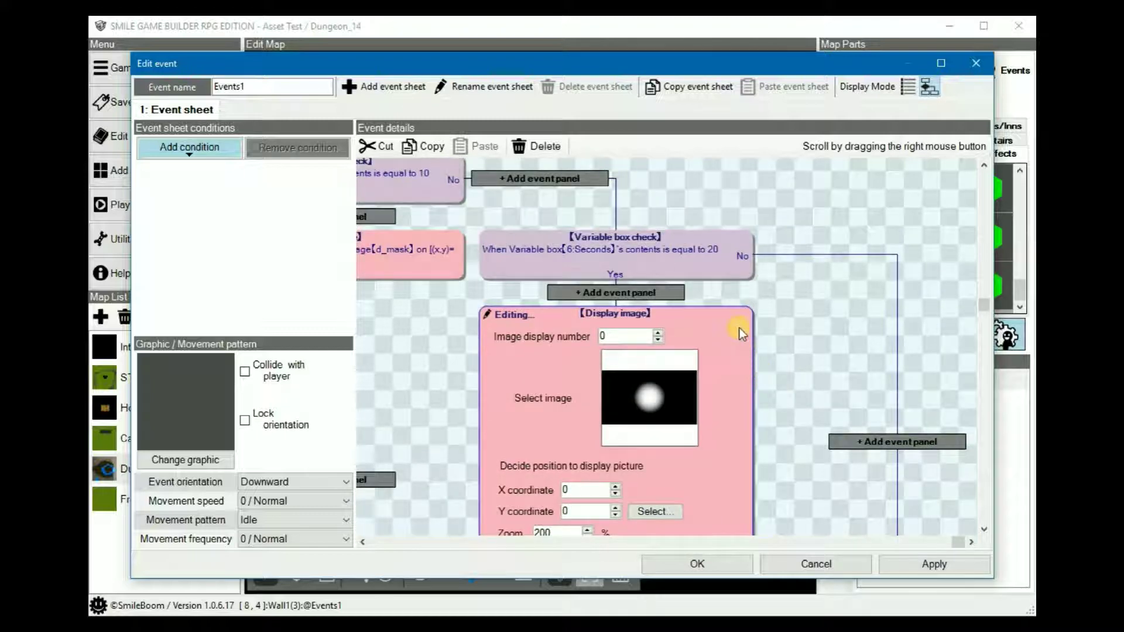
# Step: Copy the 20-second Variable box check with its branch and paste it into that check's No branch
pyautogui.click(627, 242)
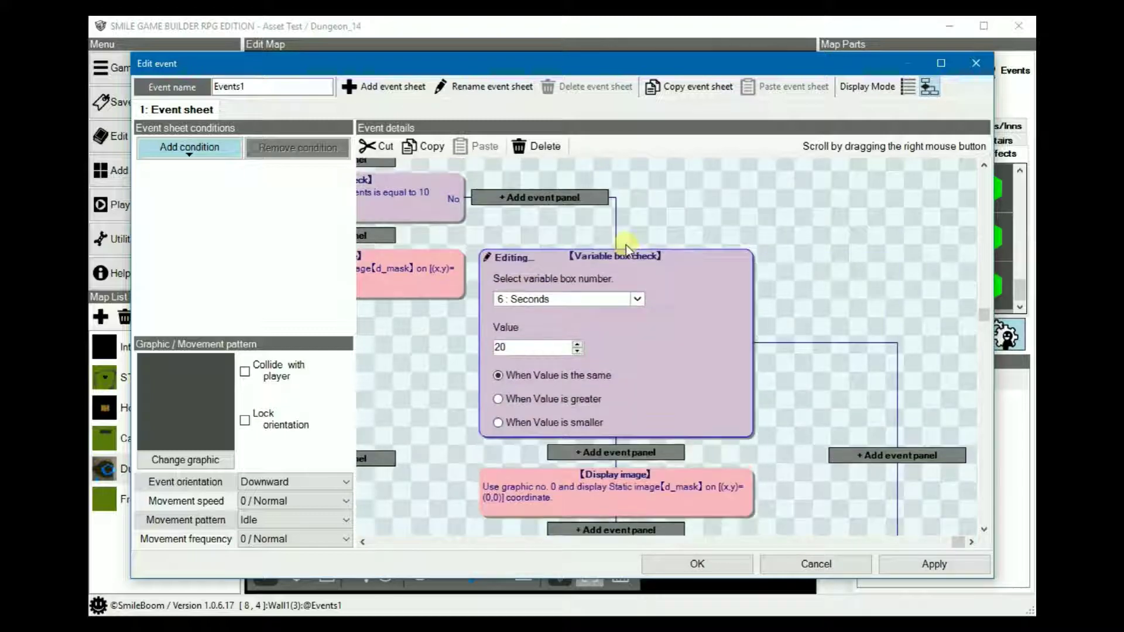
pyautogui.click(417, 145)
pyautogui.scroll(-3, 808, 234)
pyautogui.click(905, 358)
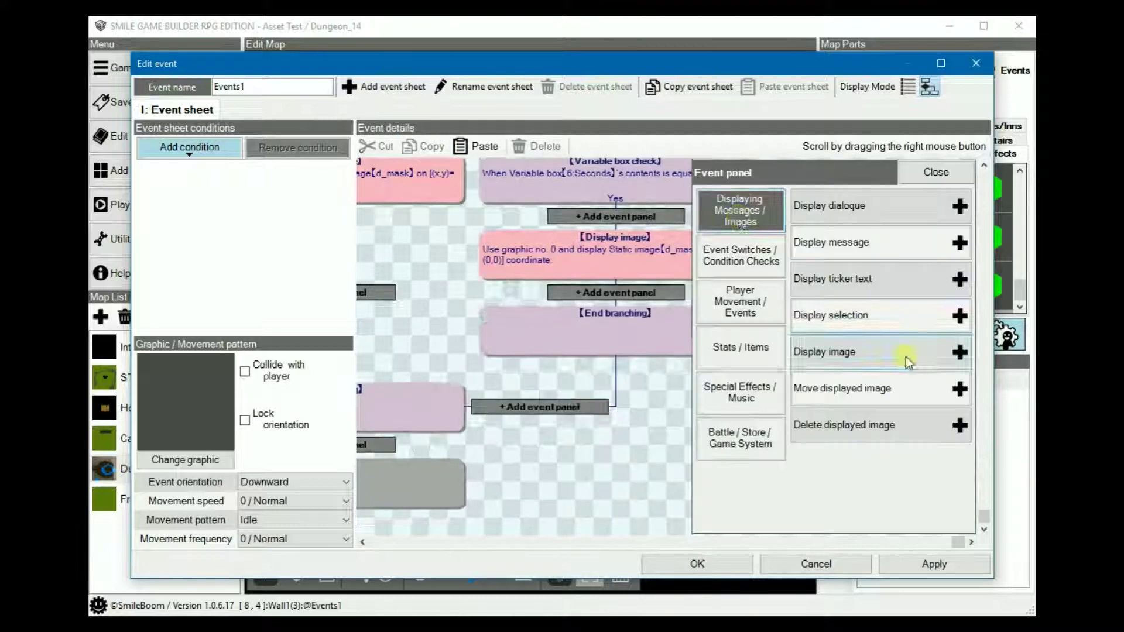
pyautogui.click(477, 148)
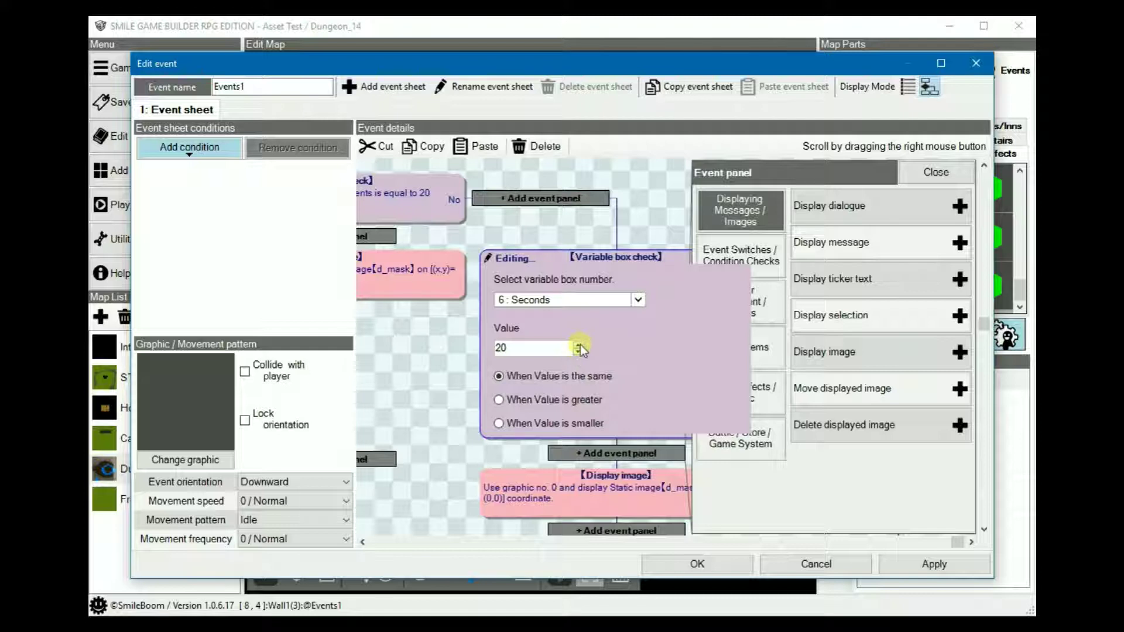
# Step: Set the pasted Variable box check's comparison value to 25
pyautogui.click(581, 344)
pyautogui.click(581, 344)
pyautogui.click(580, 344)
pyautogui.click(581, 344)
pyautogui.click(580, 344)
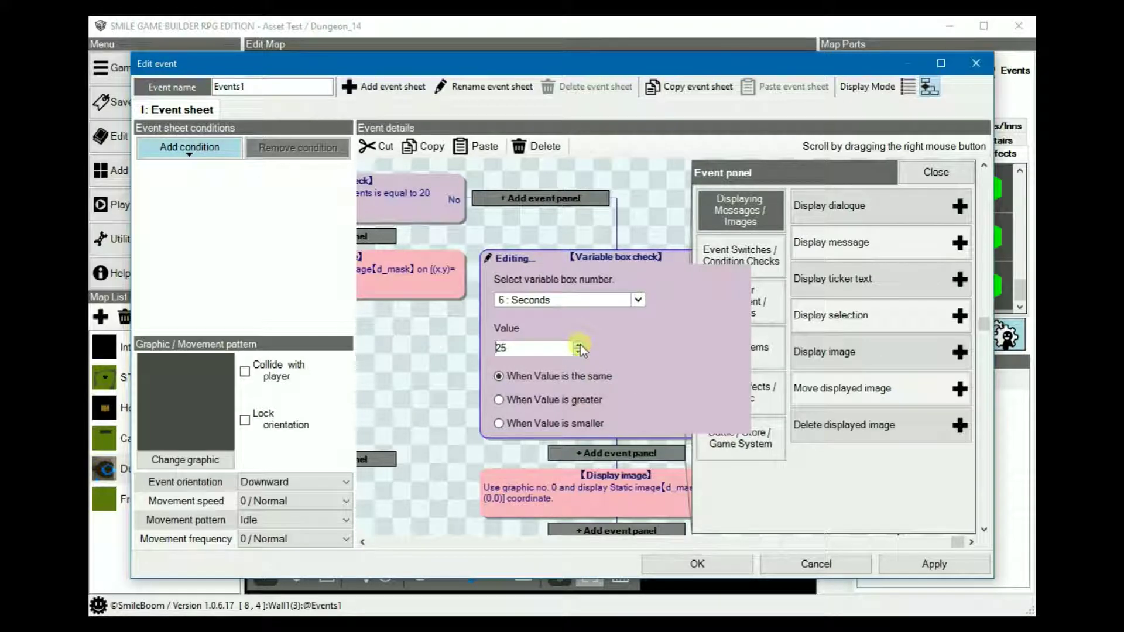
pyautogui.click(420, 388)
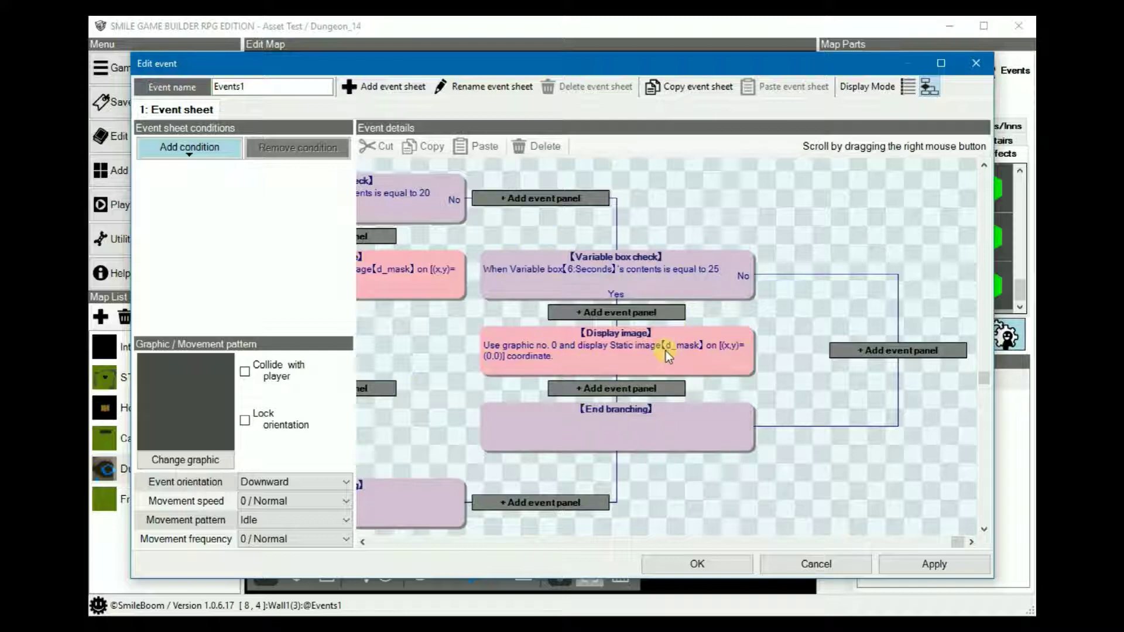
# Step: Edit the zoom of the Display image panel in the 25-second branch
pyautogui.click(556, 350)
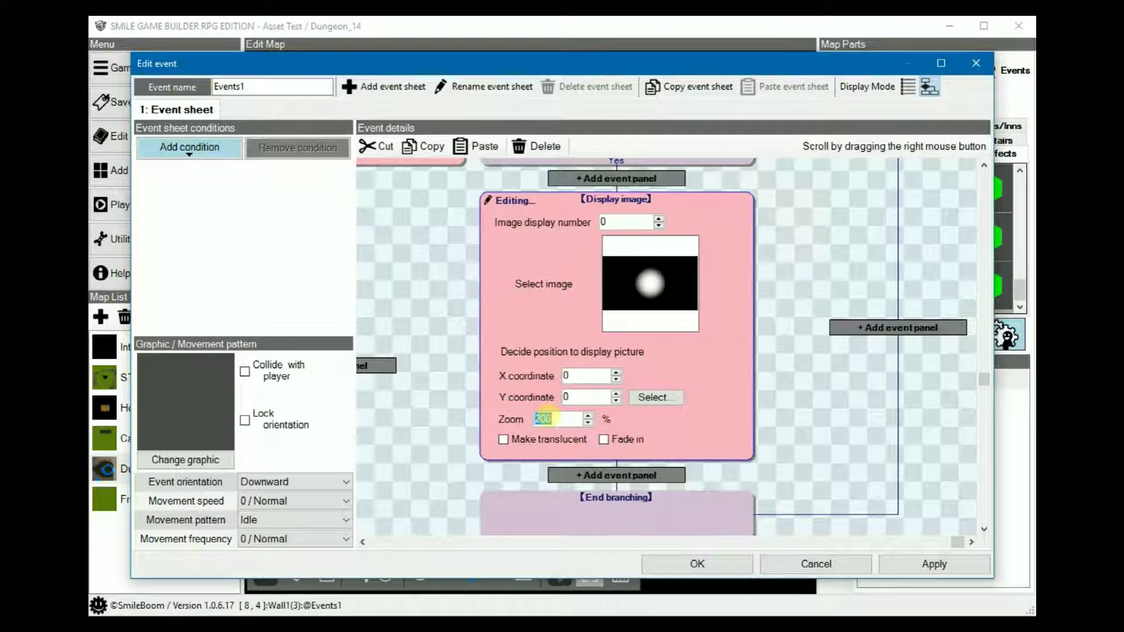
pyautogui.click(422, 268)
# Step: Copy the 10-second branch's Display image panel into the No branch of the 25-second check and accept the event
pyautogui.moveTo(420, 261); pyautogui.dragTo(719, 426, button='right')
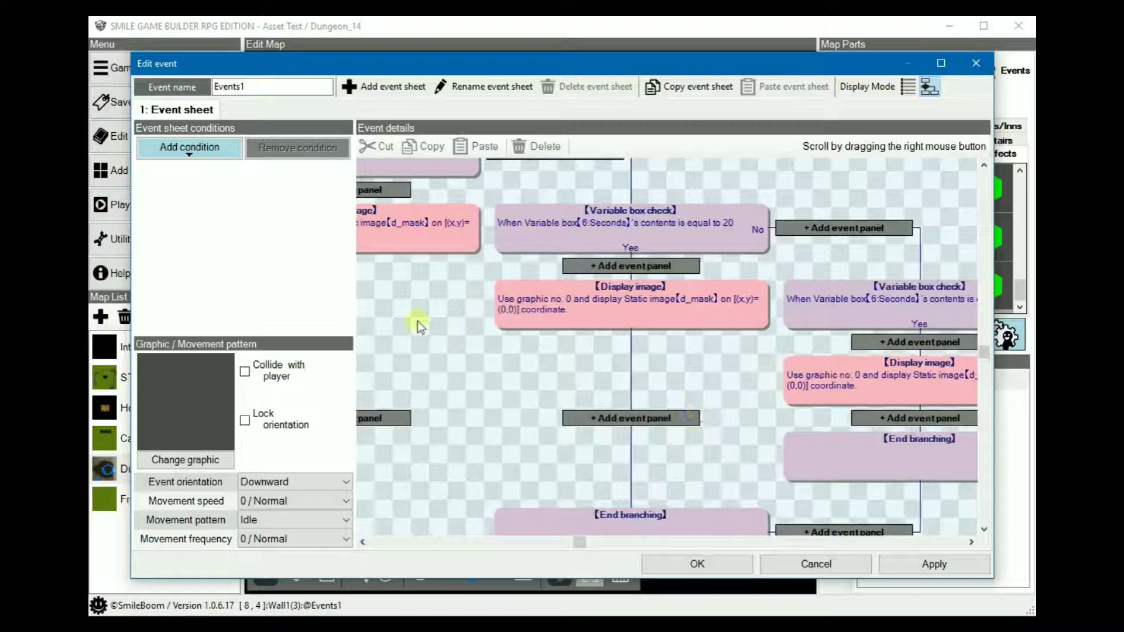
pyautogui.moveTo(417, 320); pyautogui.dragTo(588, 401, button='right')
pyautogui.click(476, 307)
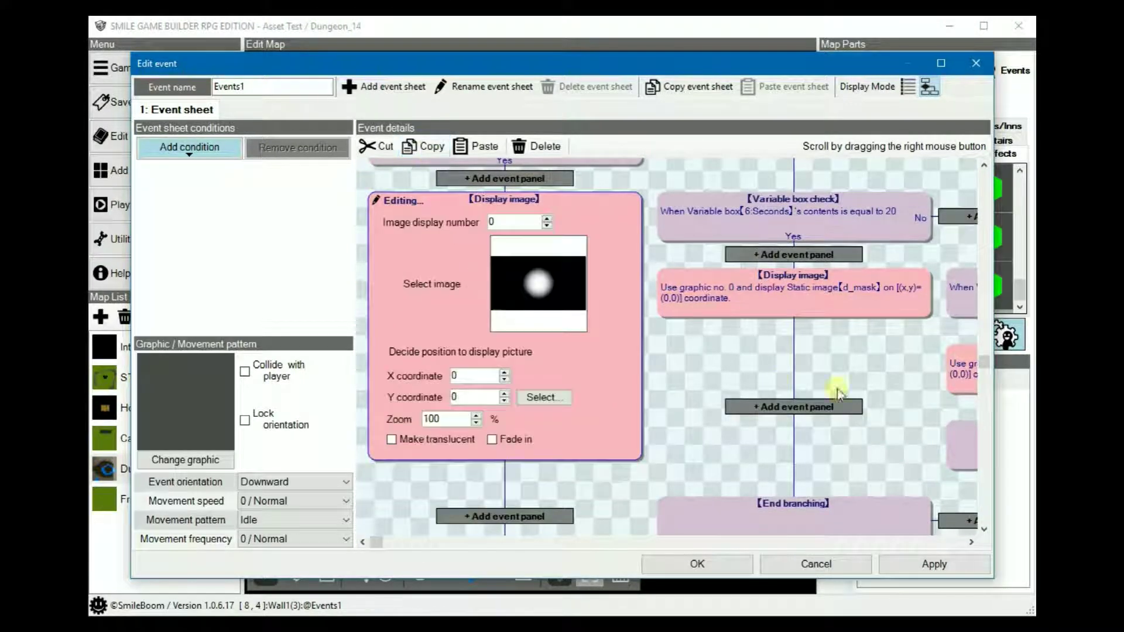
pyautogui.moveTo(838, 393); pyautogui.dragTo(448, 296, button='right')
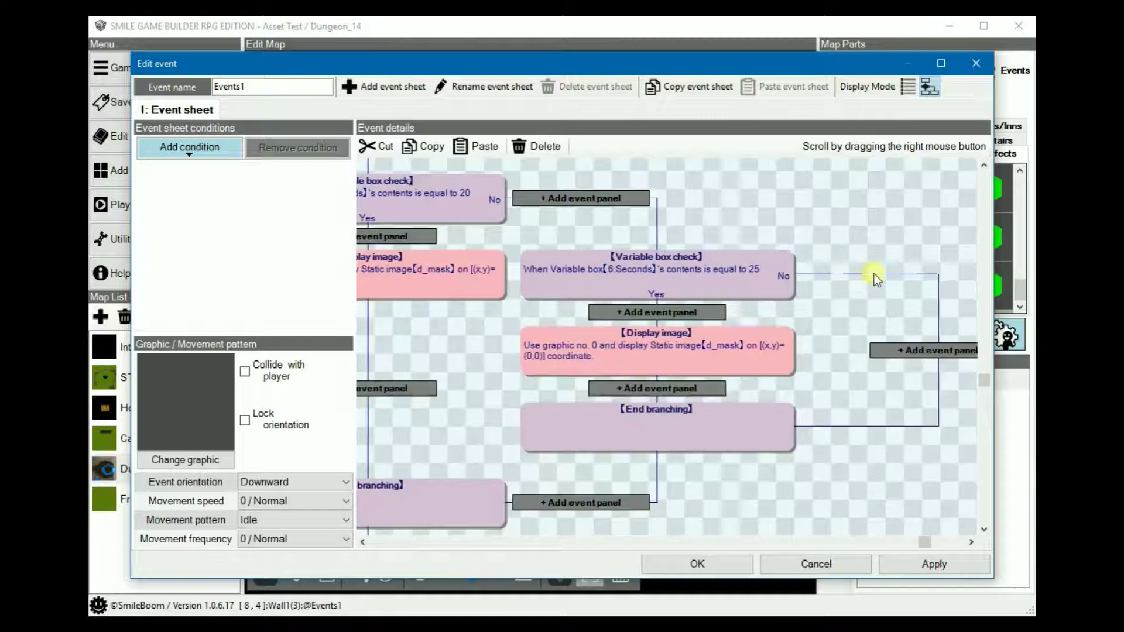
pyautogui.moveTo(873, 274); pyautogui.dragTo(708, 221, button='right')
pyautogui.click(907, 287)
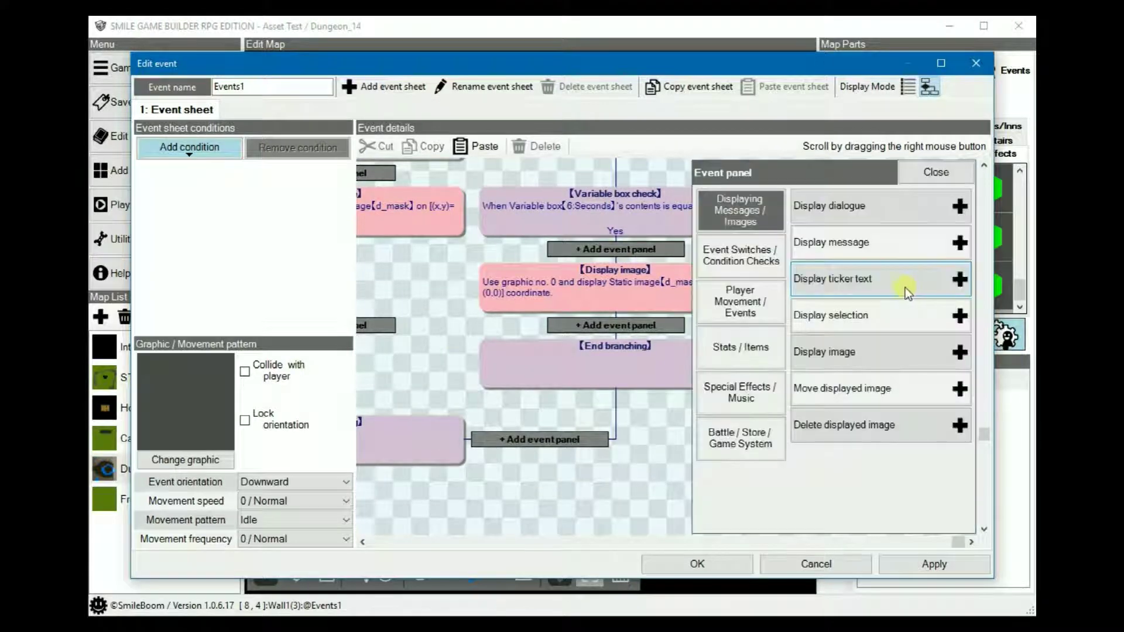
pyautogui.click(459, 148)
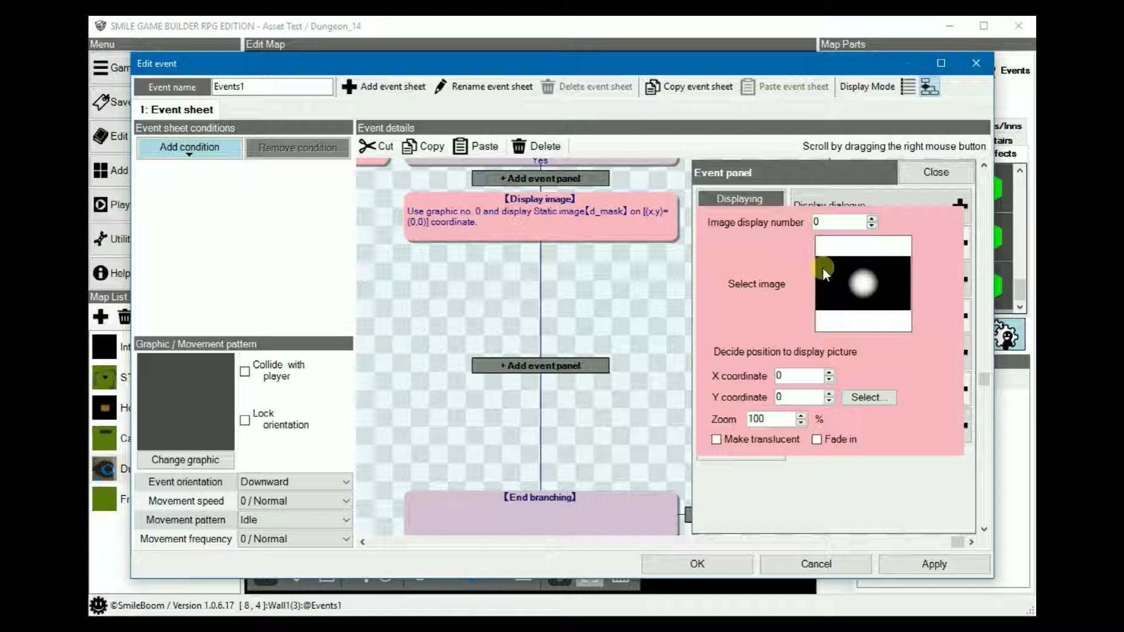
pyautogui.click(606, 438)
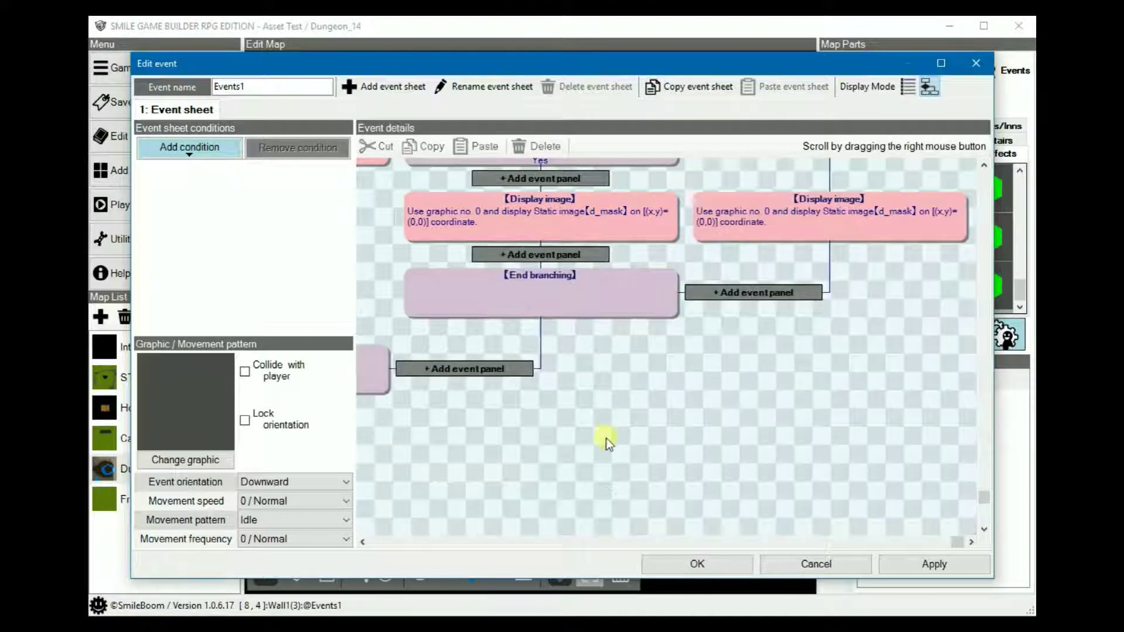
pyautogui.click(697, 564)
# Step: Playtest the Dungeon_14 map, walking the character around the cave, water and bridge to observe the timed spotlight, and end the playtest
pyautogui.click(151, 205)
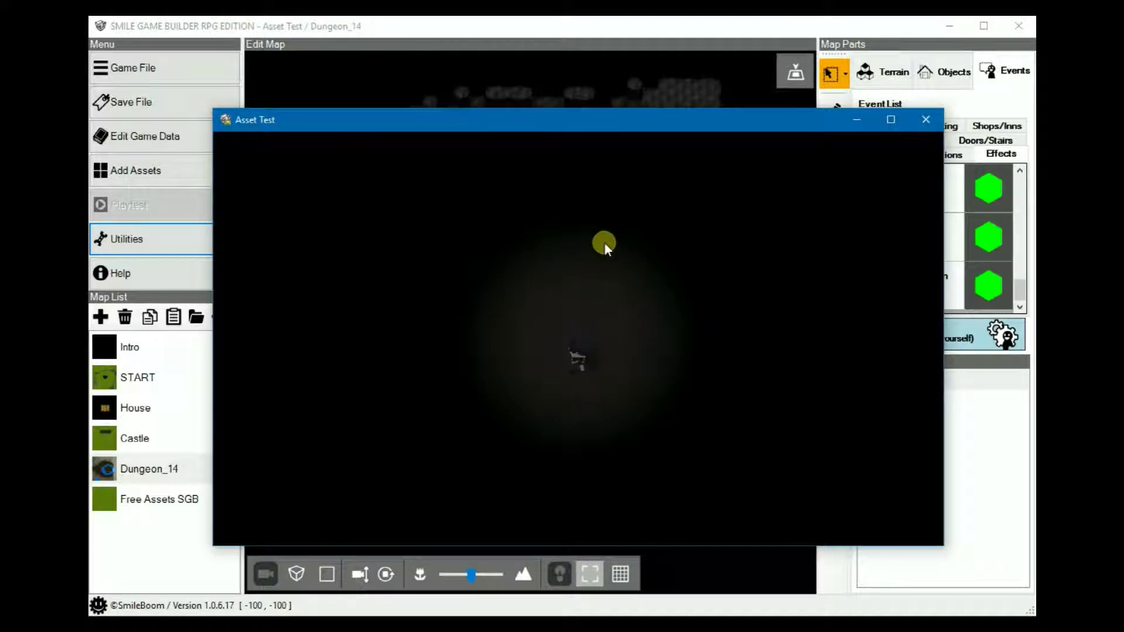
pyautogui.press('Up')
pyautogui.press('Down')
pyautogui.press('Up')
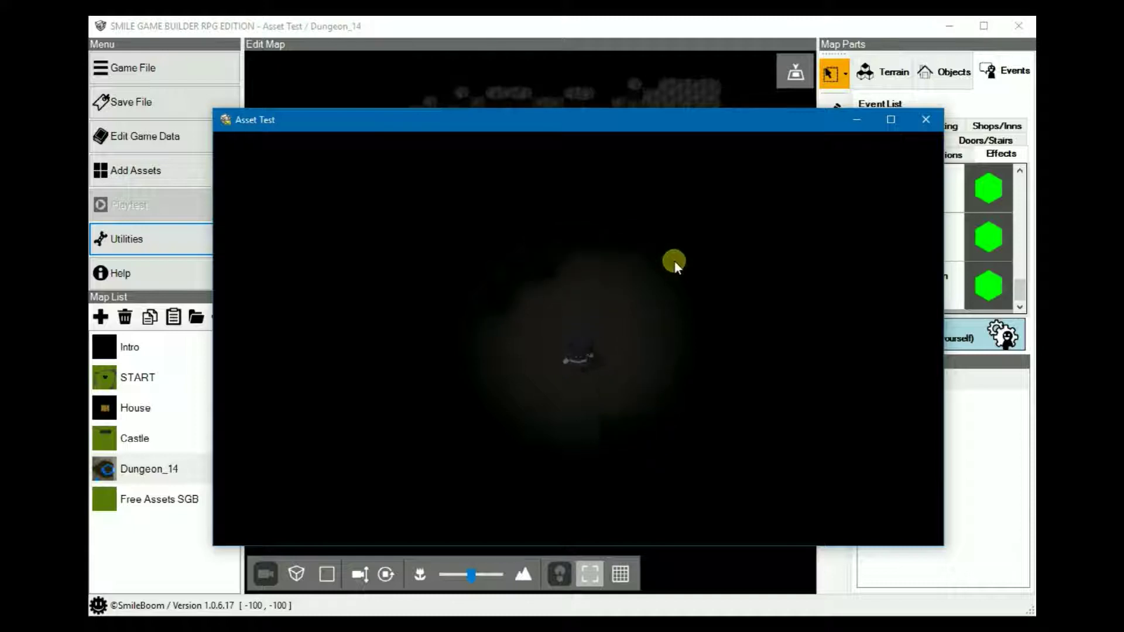
pyautogui.press('Down')
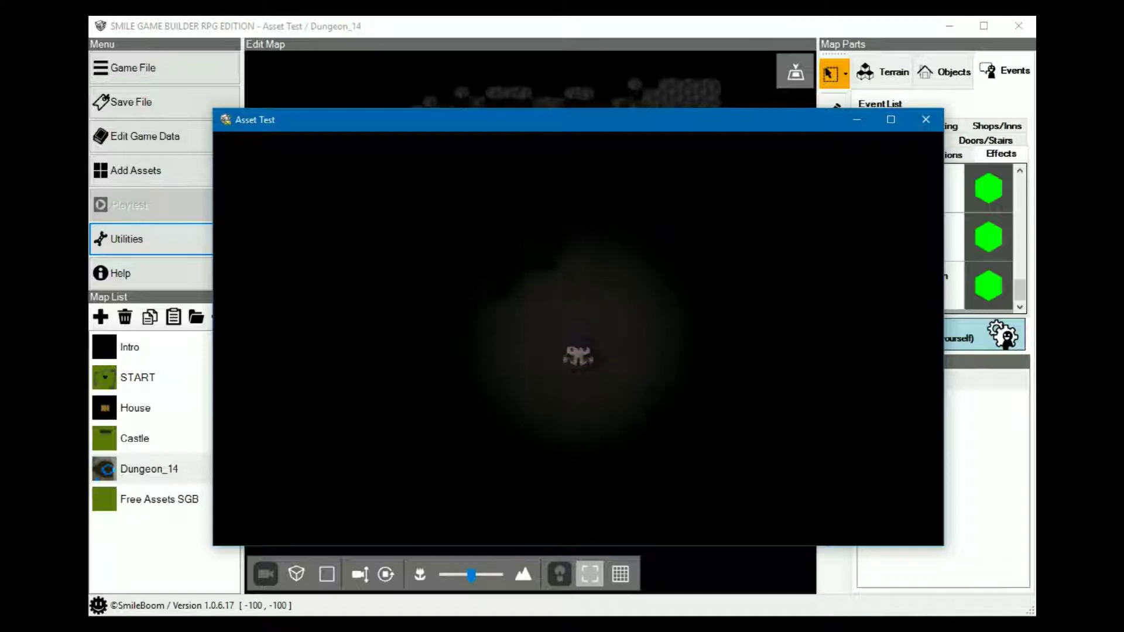
pyautogui.press('Up')
pyautogui.press('Down')
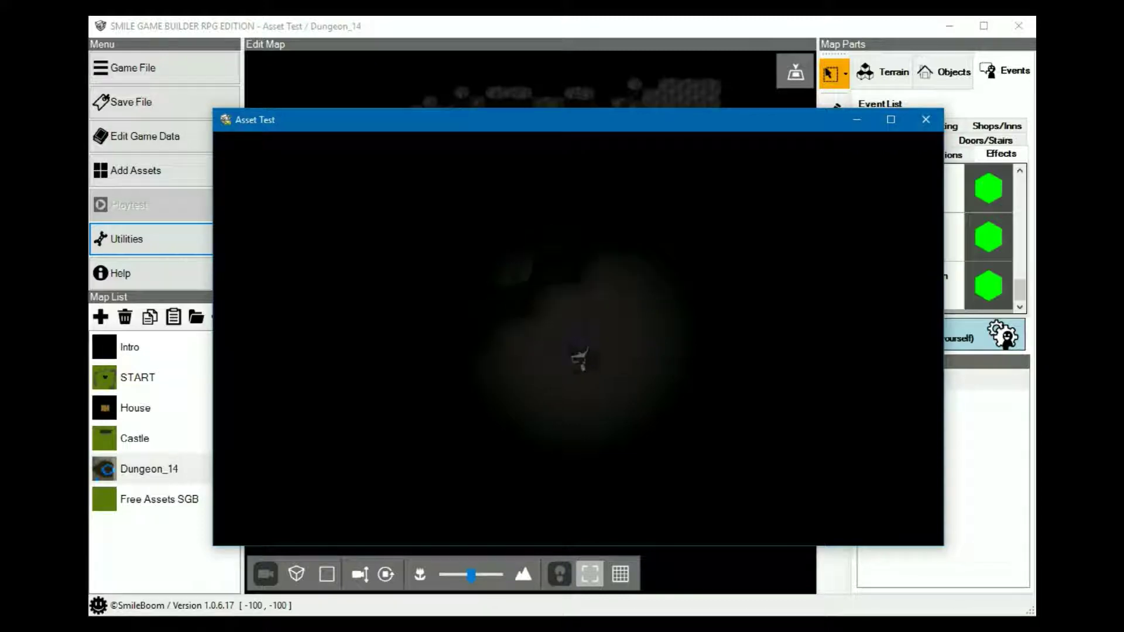
pyautogui.press('Left')
pyautogui.press('Down')
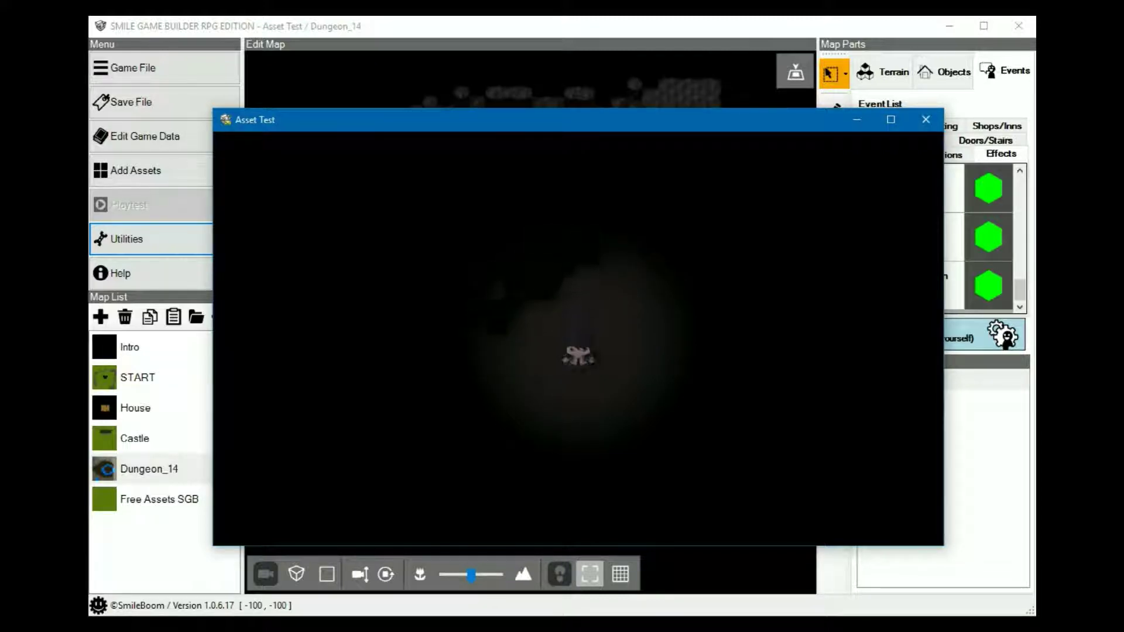
pyautogui.press('Up')
pyautogui.press('Right')
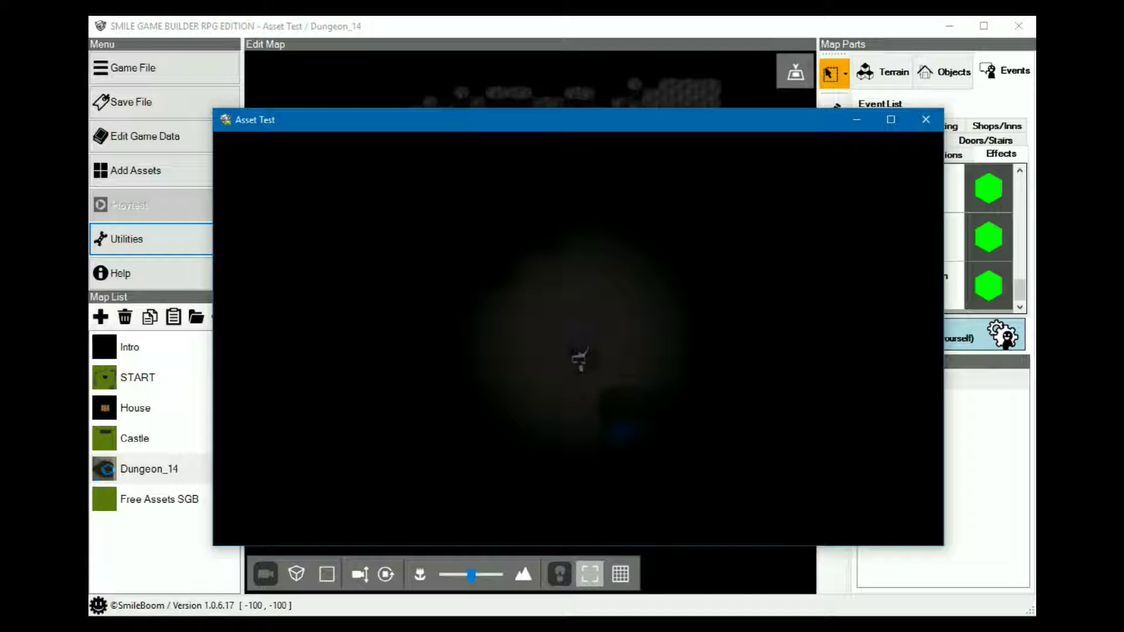
pyautogui.press('Left')
pyautogui.press('Down')
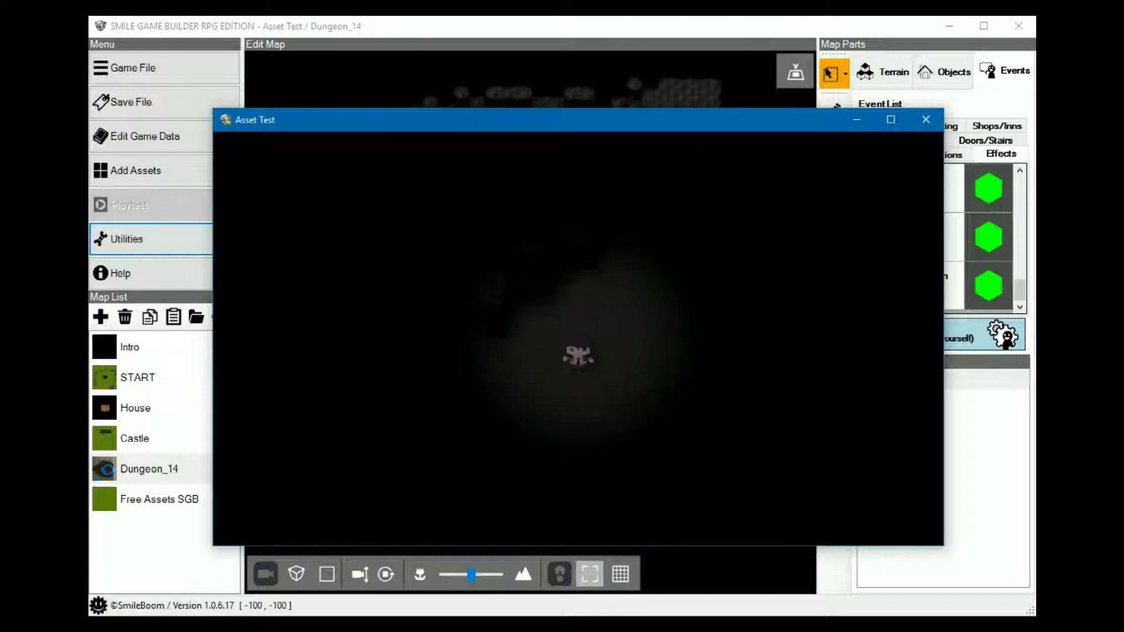
pyautogui.press('Right')
pyautogui.press('Up')
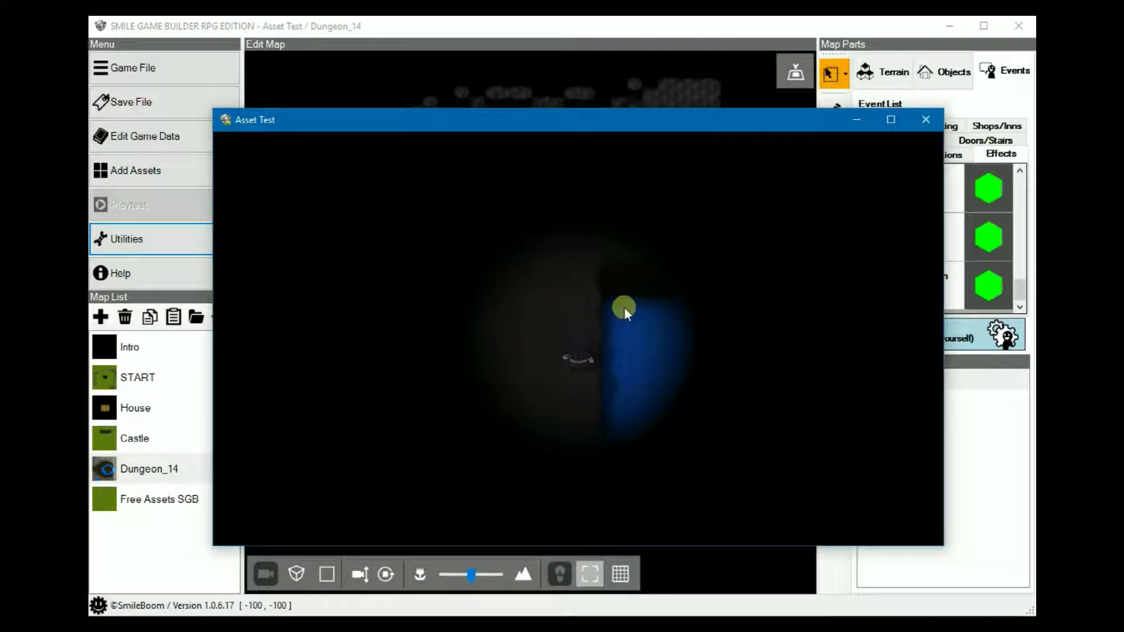
pyautogui.press('Left')
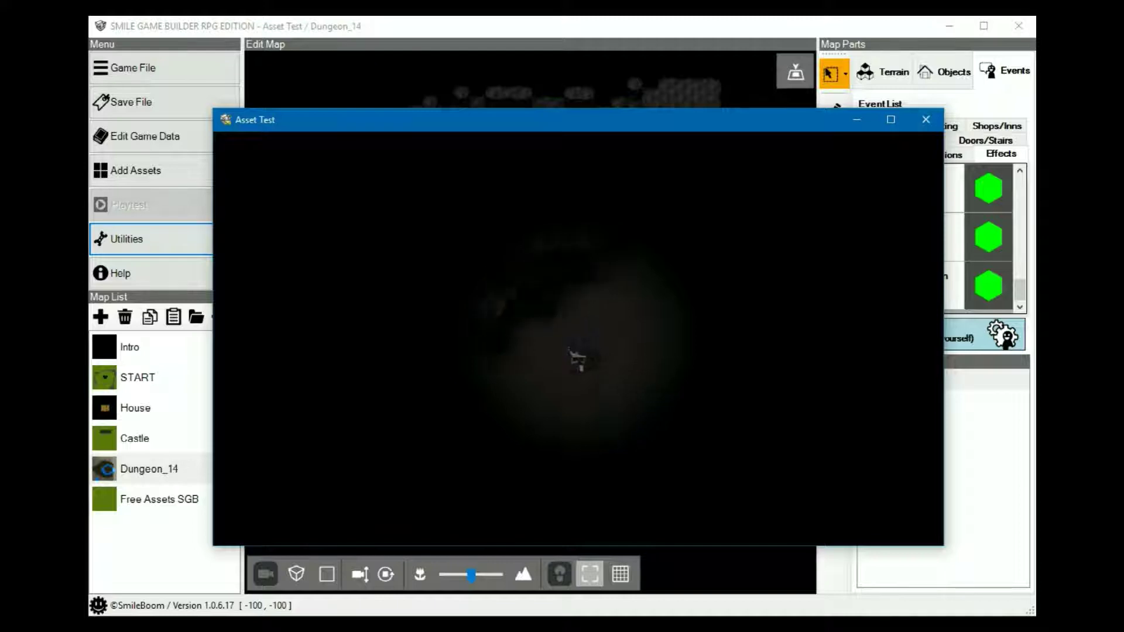
pyautogui.press('Down')
pyautogui.press('Right')
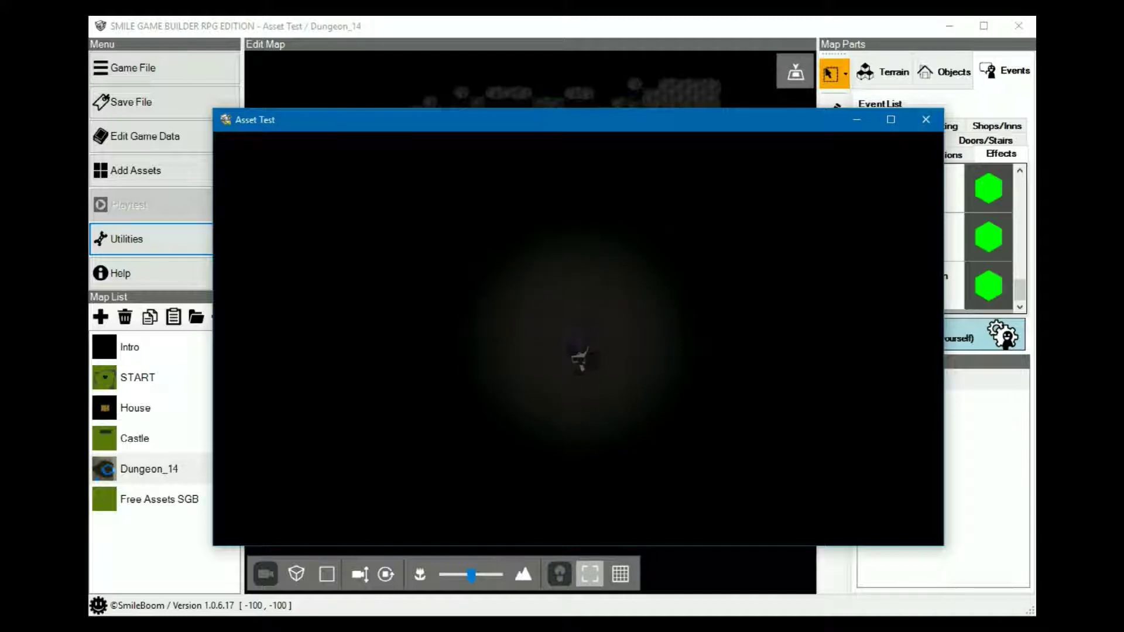
pyautogui.press('Up')
pyautogui.press('Left')
pyautogui.press('Down')
pyautogui.press('Right')
pyautogui.press('Up')
pyautogui.press('Left')
pyautogui.press('Down')
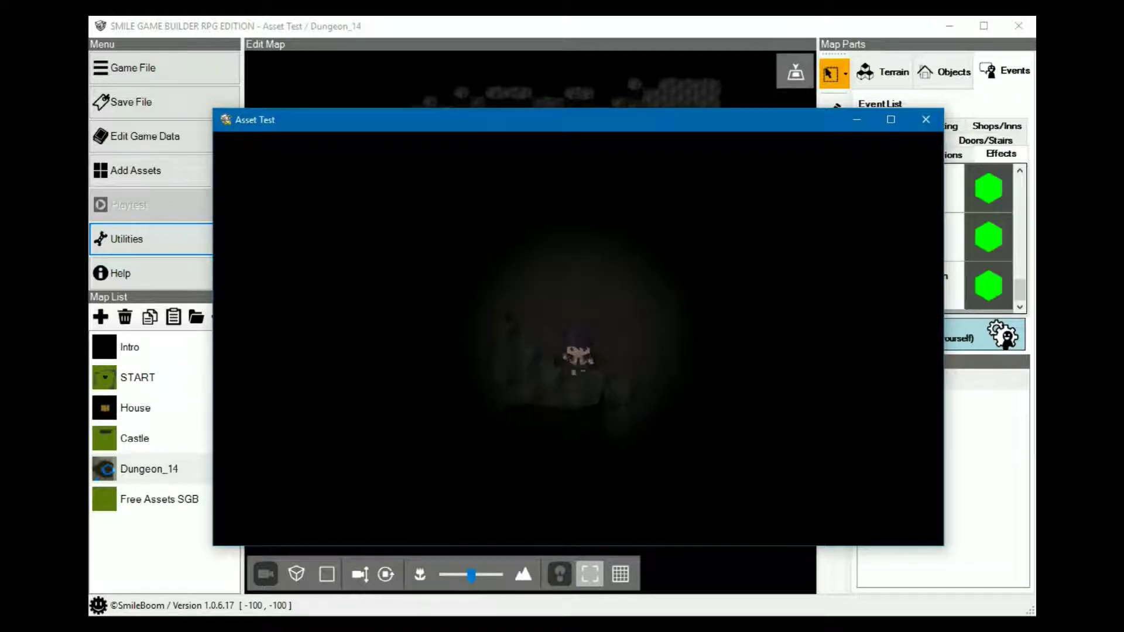
pyautogui.press('Right')
pyautogui.press('Down')
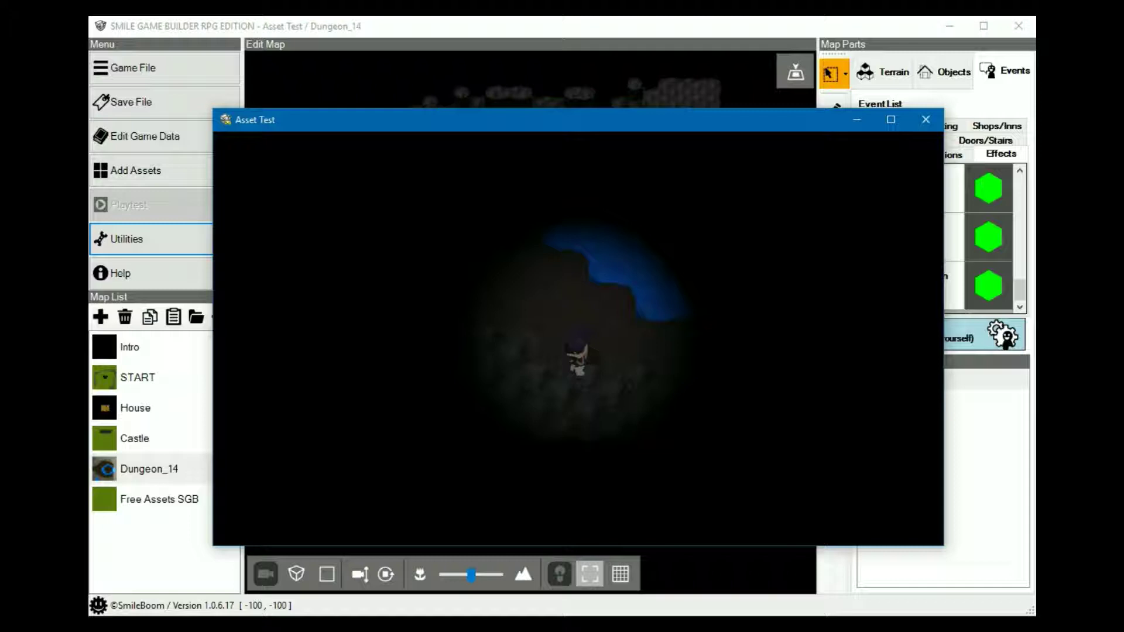
pyautogui.press('Right')
pyautogui.press('Left')
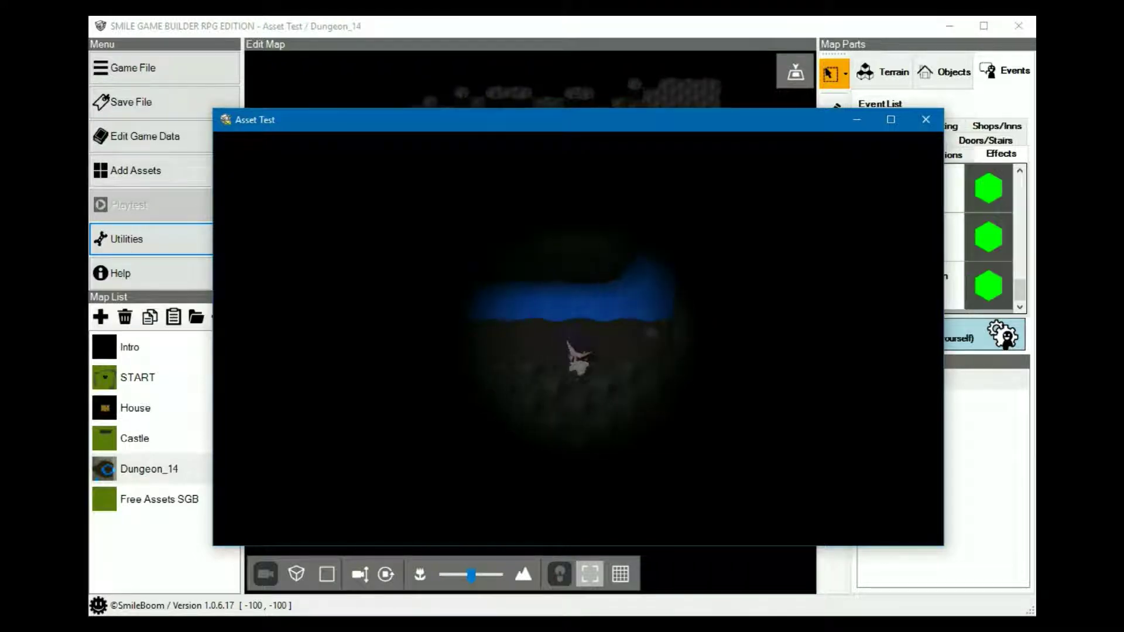
pyautogui.press('Up')
pyautogui.press('Left')
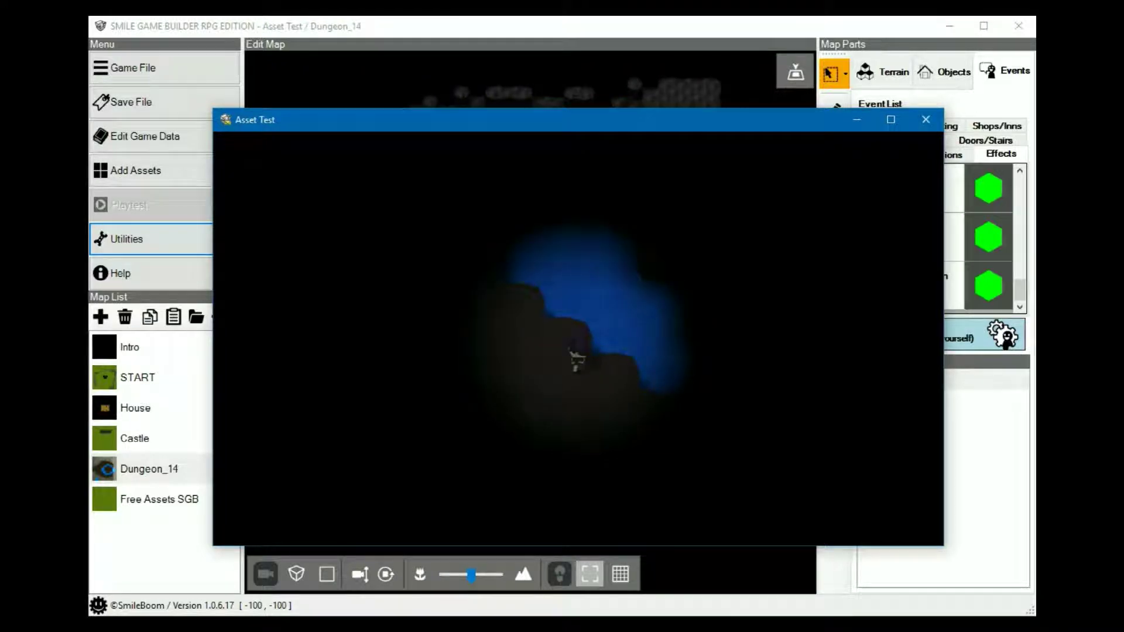
pyautogui.press('Up')
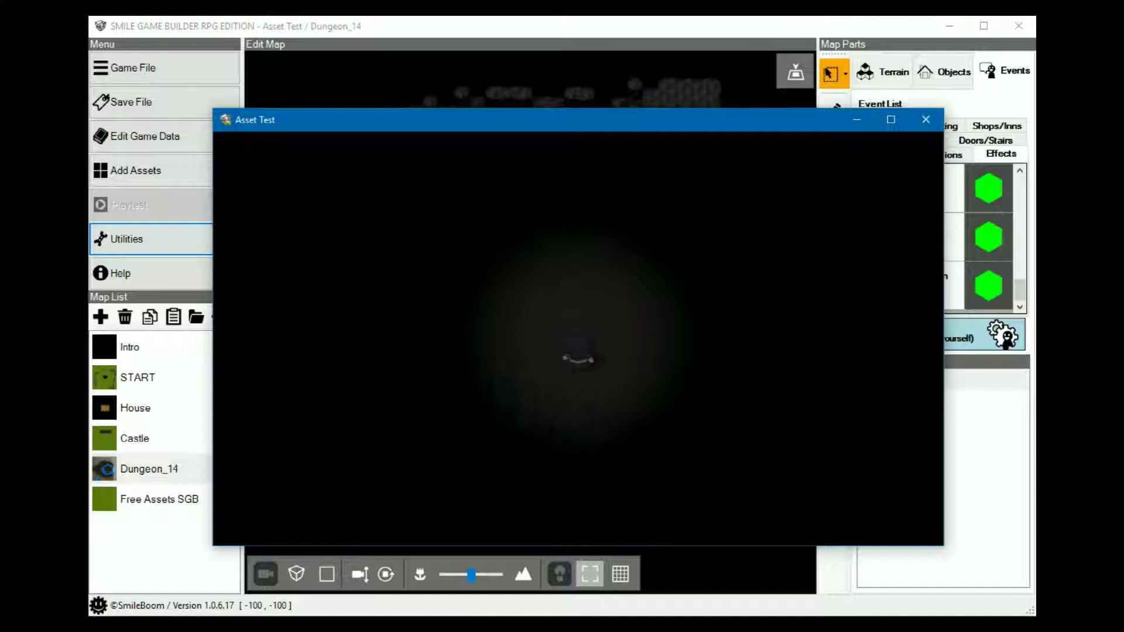
pyautogui.press('Right')
pyautogui.press('Up')
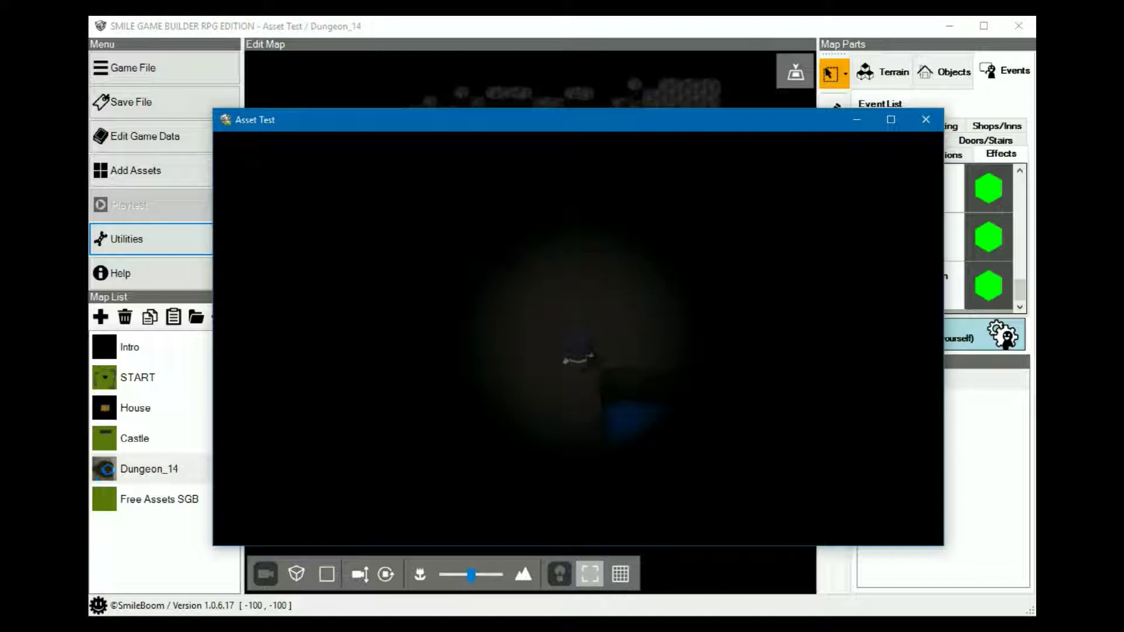
pyautogui.press('Right')
pyautogui.press('Left')
pyautogui.press('Up')
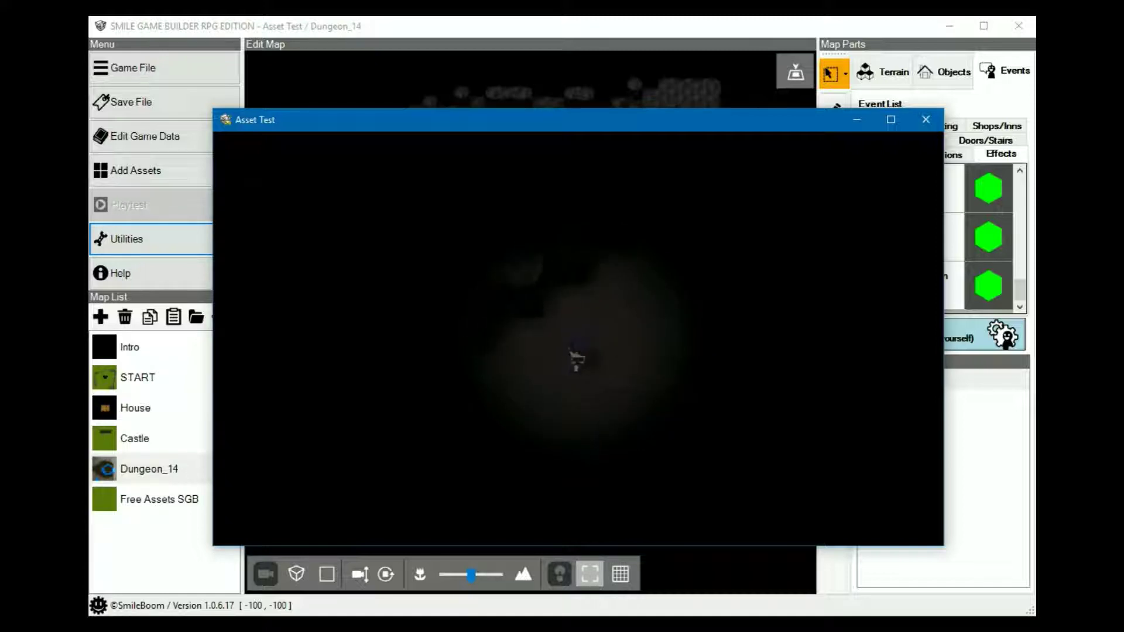
pyautogui.press('Down')
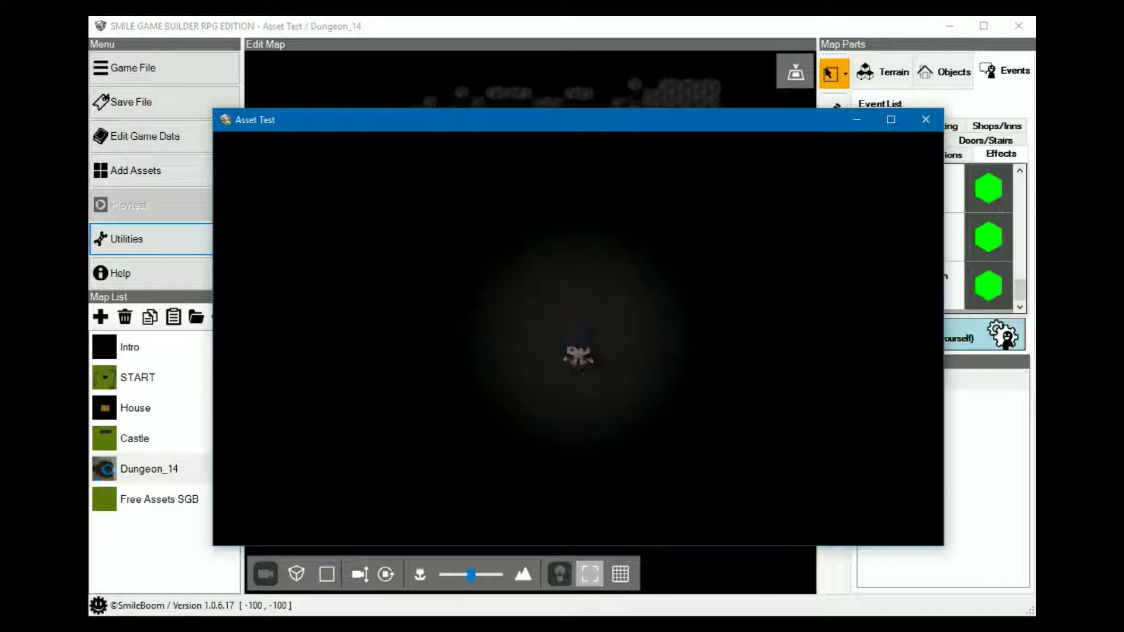
pyautogui.press('Up')
pyautogui.press('Down')
pyautogui.press('Down')
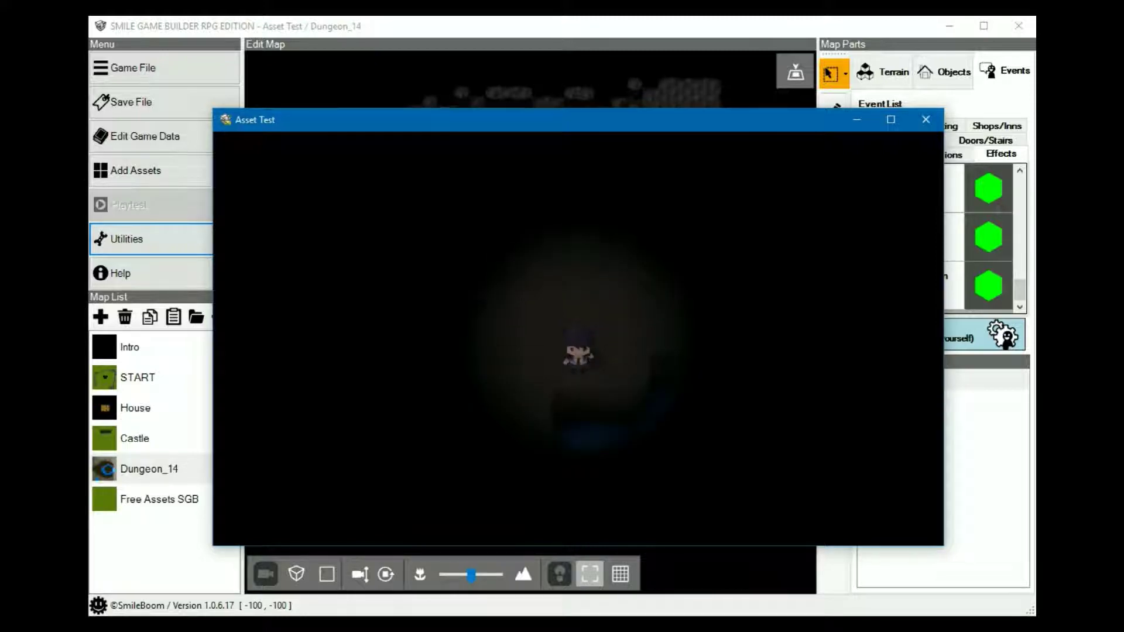
pyautogui.press('Right')
pyautogui.press('Up')
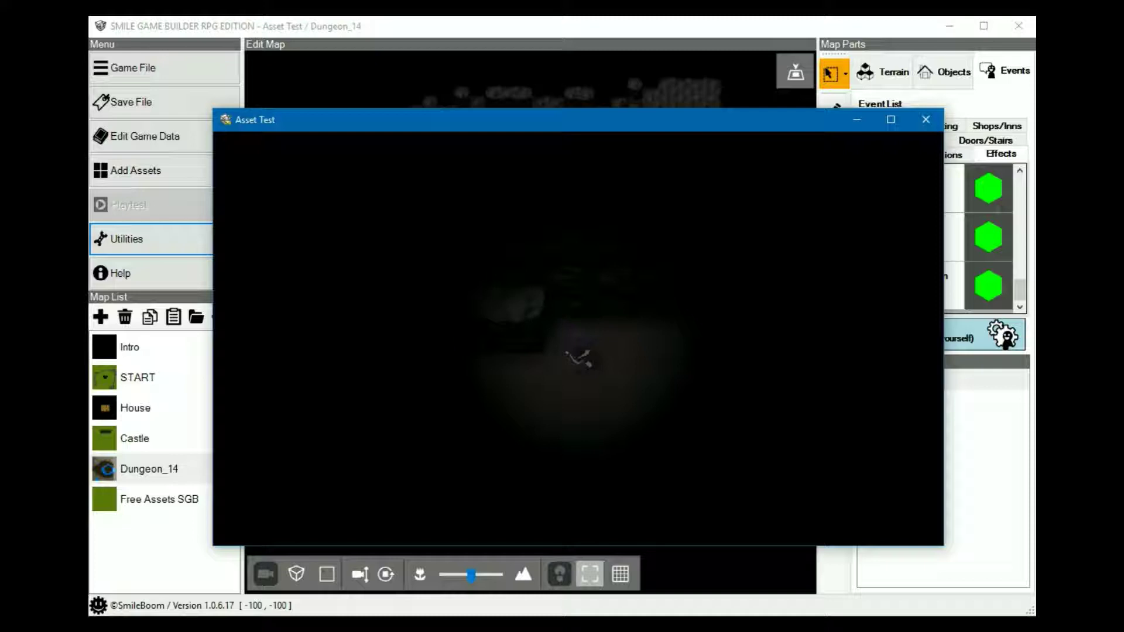
pyautogui.press('Right')
pyautogui.press('Left')
pyautogui.press('Down')
pyautogui.press('Down')
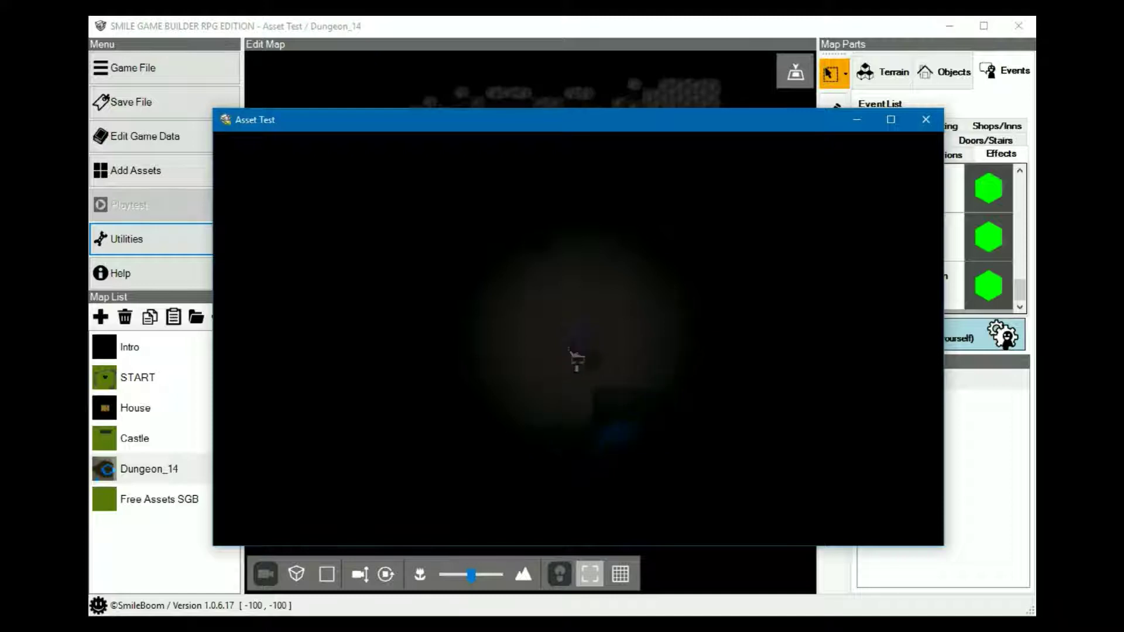
pyautogui.press('Up')
pyautogui.press('Right')
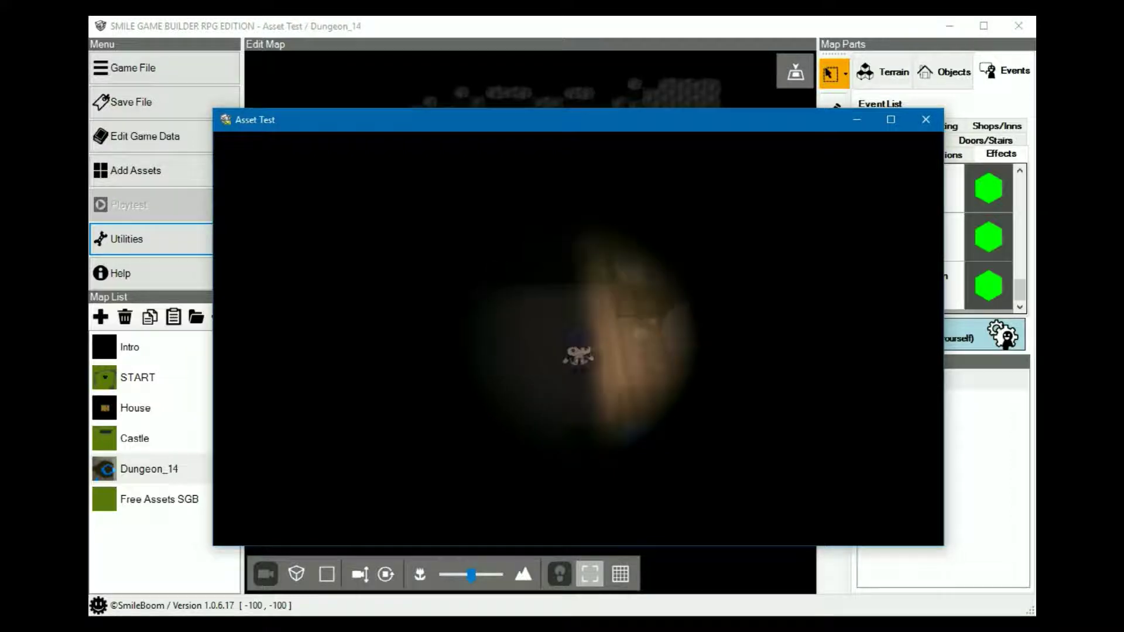
pyautogui.press('Left')
pyautogui.press('Up')
pyautogui.press('Down')
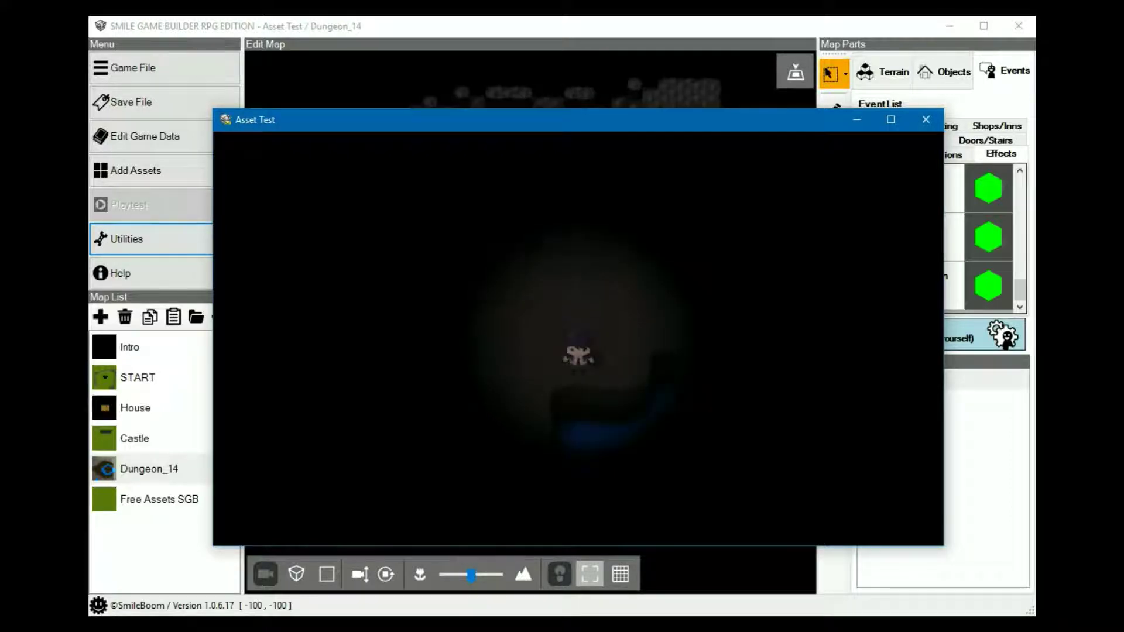
pyautogui.press('Up')
pyautogui.press('Right')
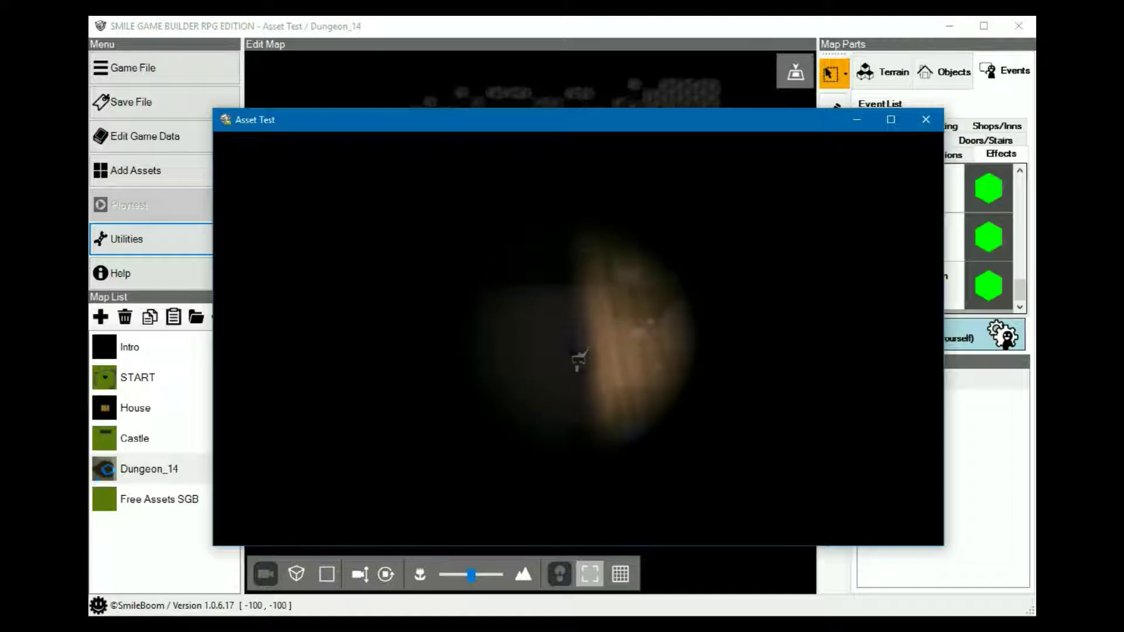
pyautogui.press('Left')
pyautogui.press('Down')
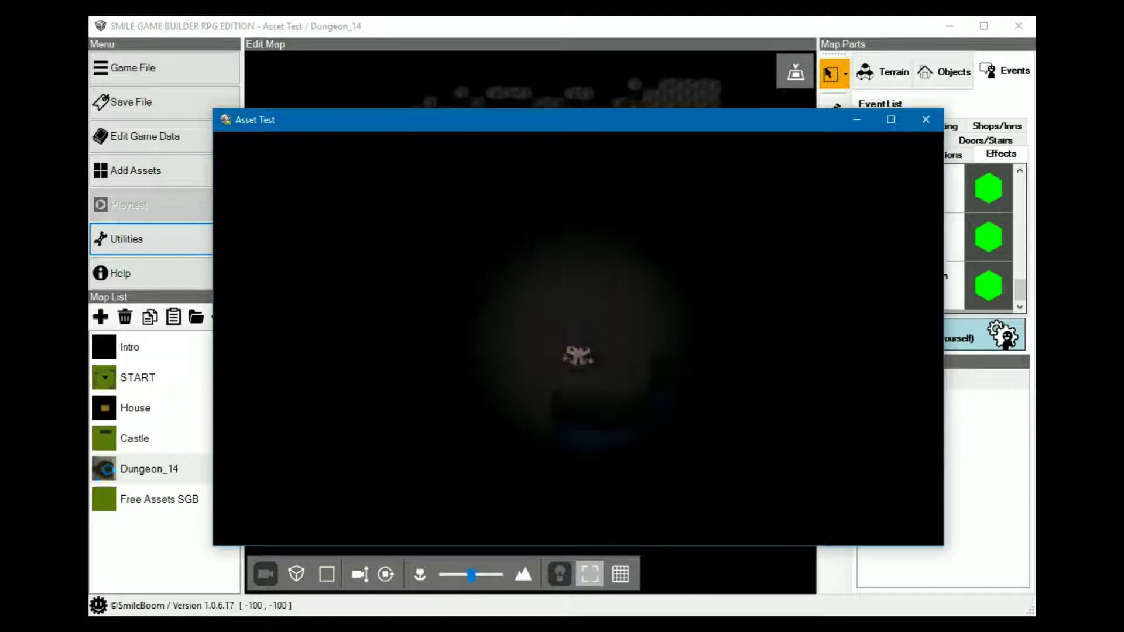
pyautogui.press('Right')
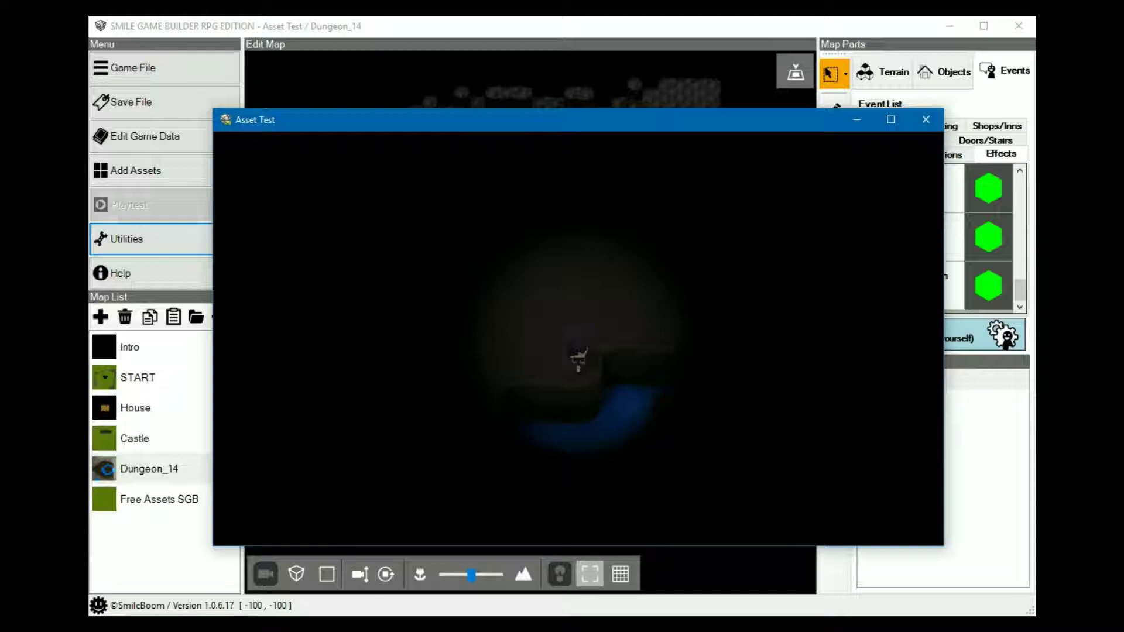
pyautogui.press('Left')
pyautogui.press('Up')
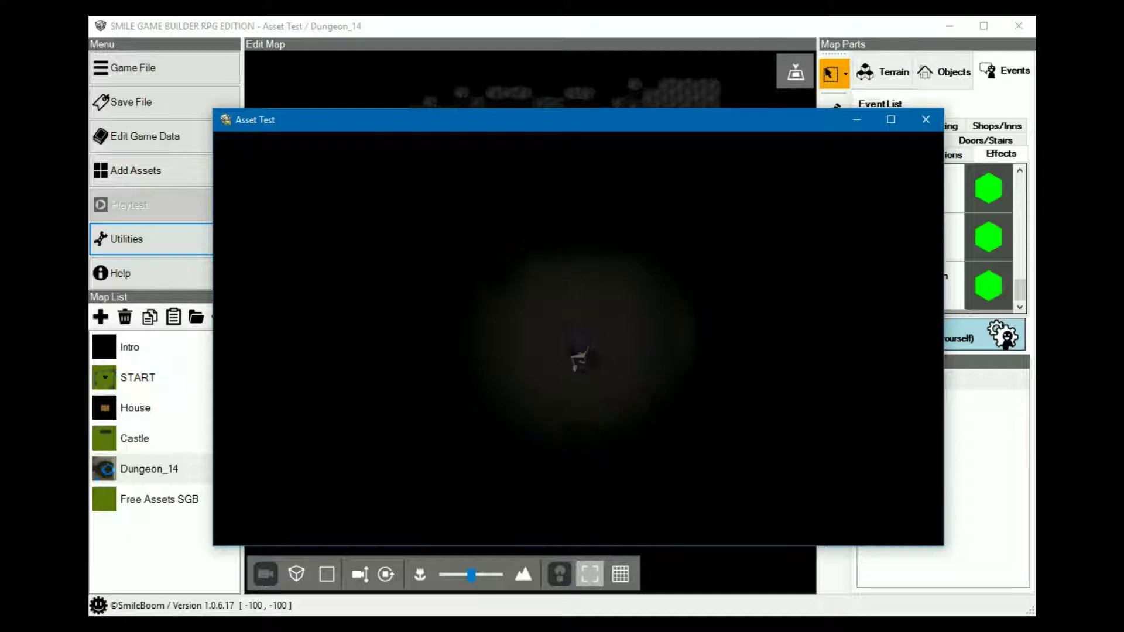
pyautogui.press('Down')
pyautogui.press('Up')
pyautogui.press('Down')
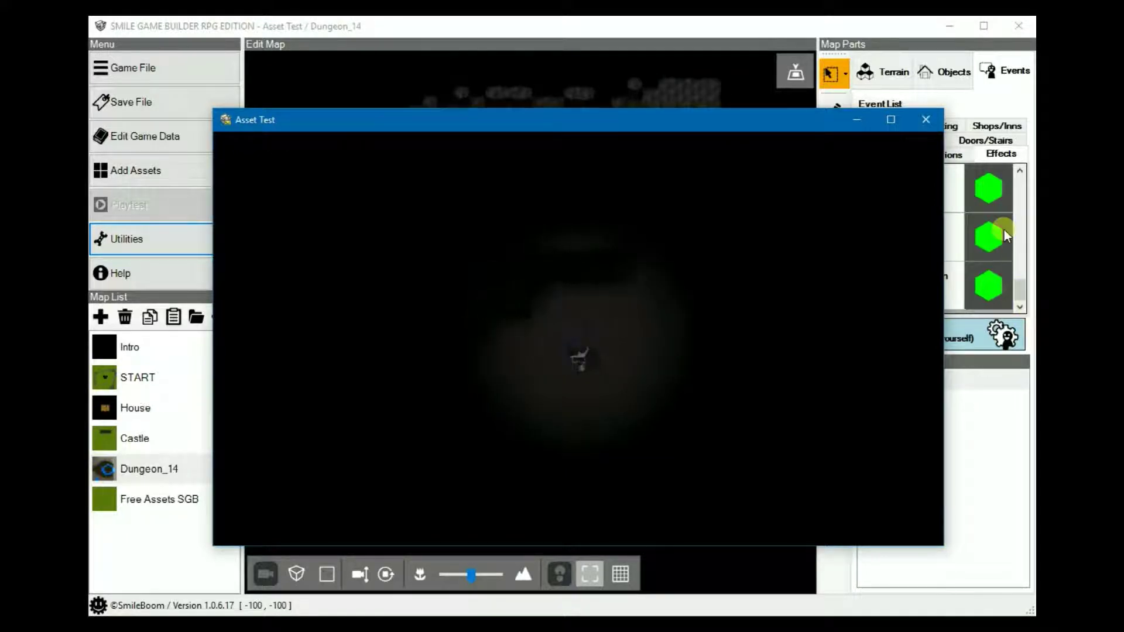
pyautogui.click(927, 118)
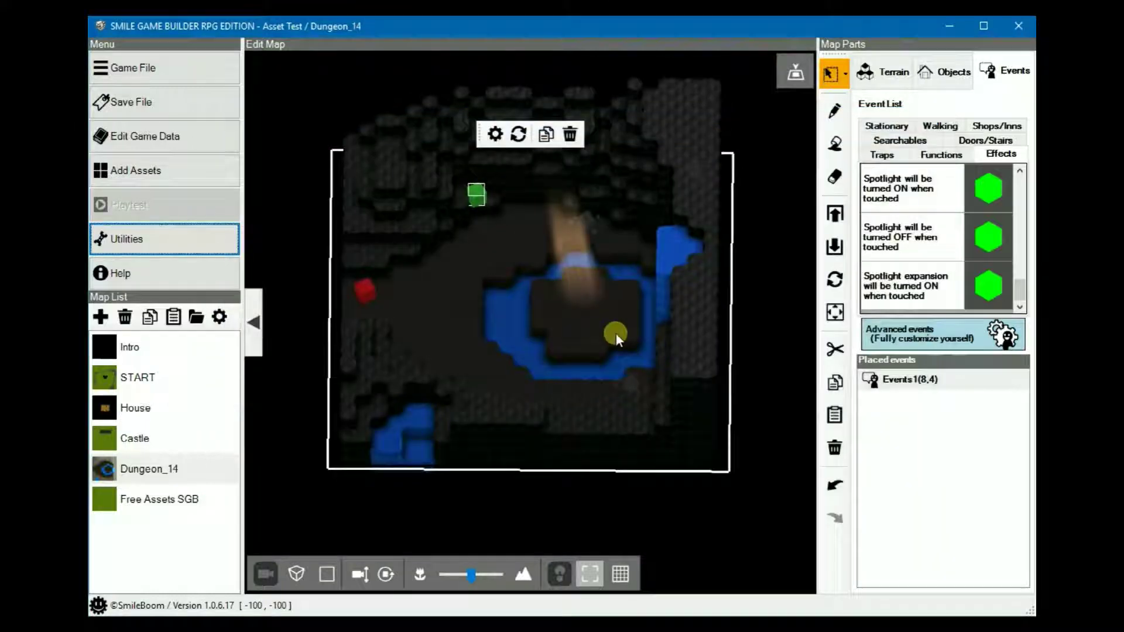
# Step: Edit the zoom of the Display image panel in the 25-second check's No branch of Events1 and accept the event
pyautogui.click(476, 189)
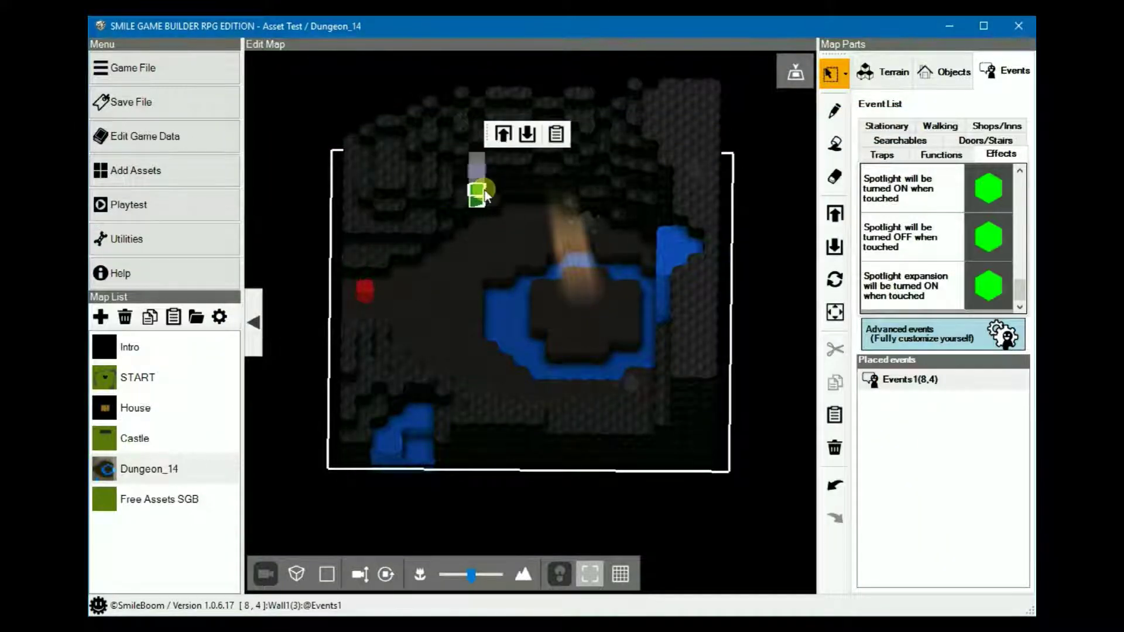
pyautogui.doubleClick(479, 194)
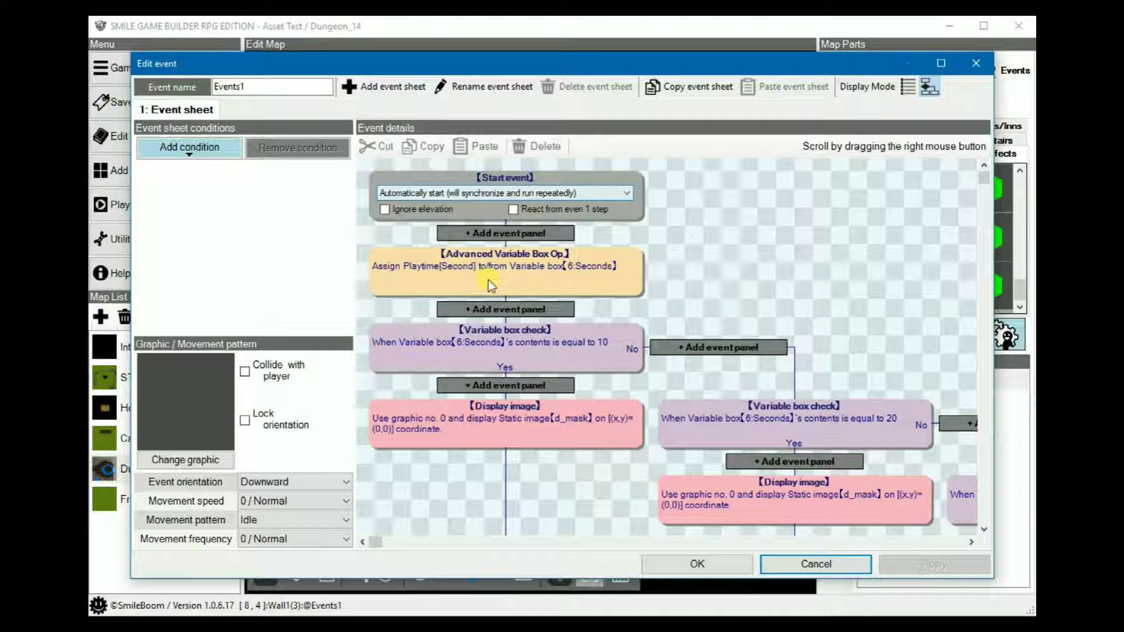
pyautogui.moveTo(832, 349); pyautogui.dragTo(399, 163, button='right')
pyautogui.click(905, 392)
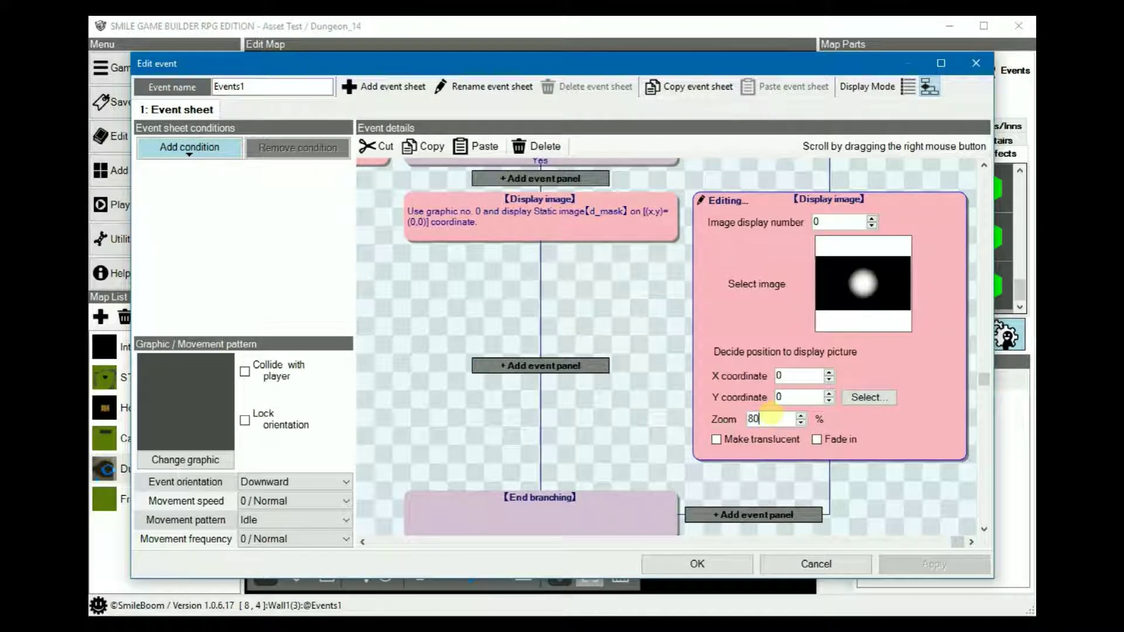
pyautogui.click(708, 564)
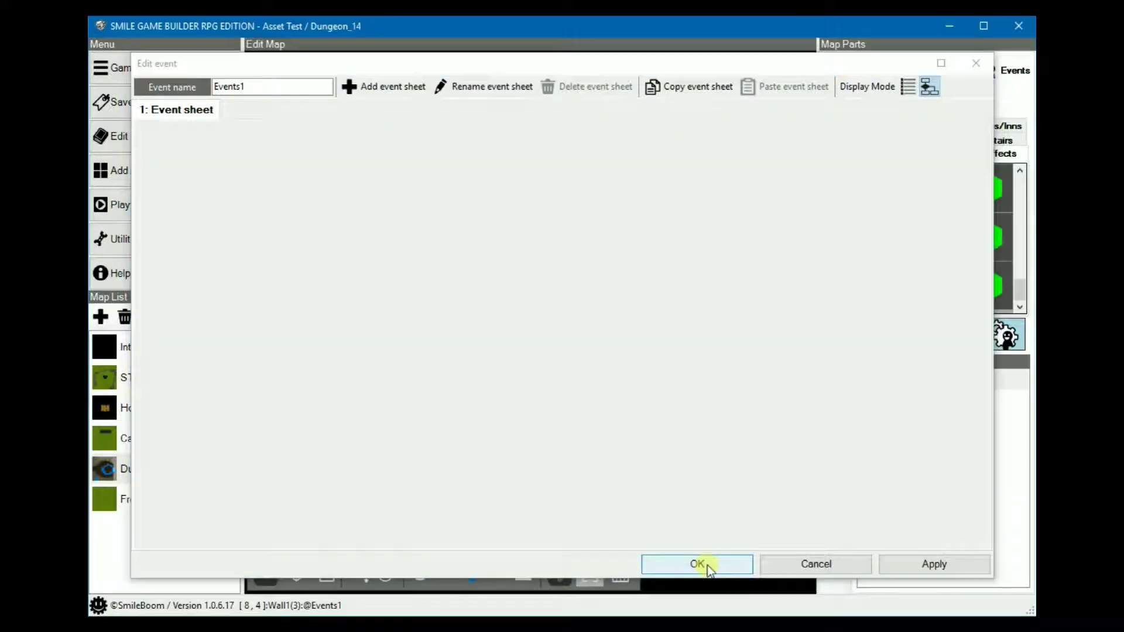
# Step: Playtest the game again to check the edited spotlight event
pyautogui.click(142, 201)
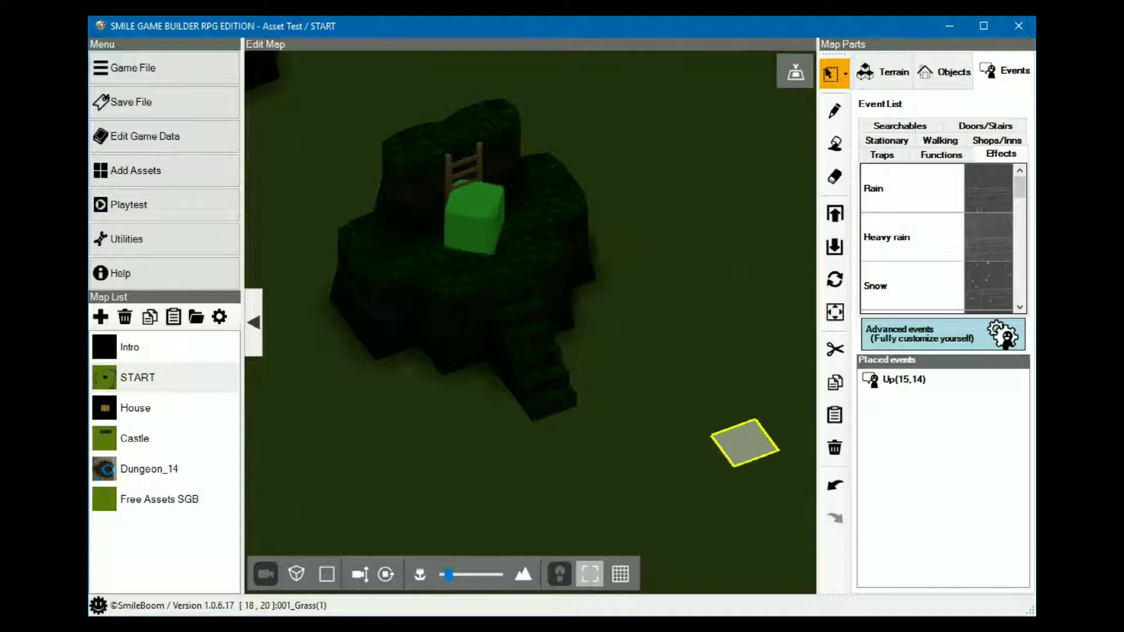
pyautogui.click(484, 337)
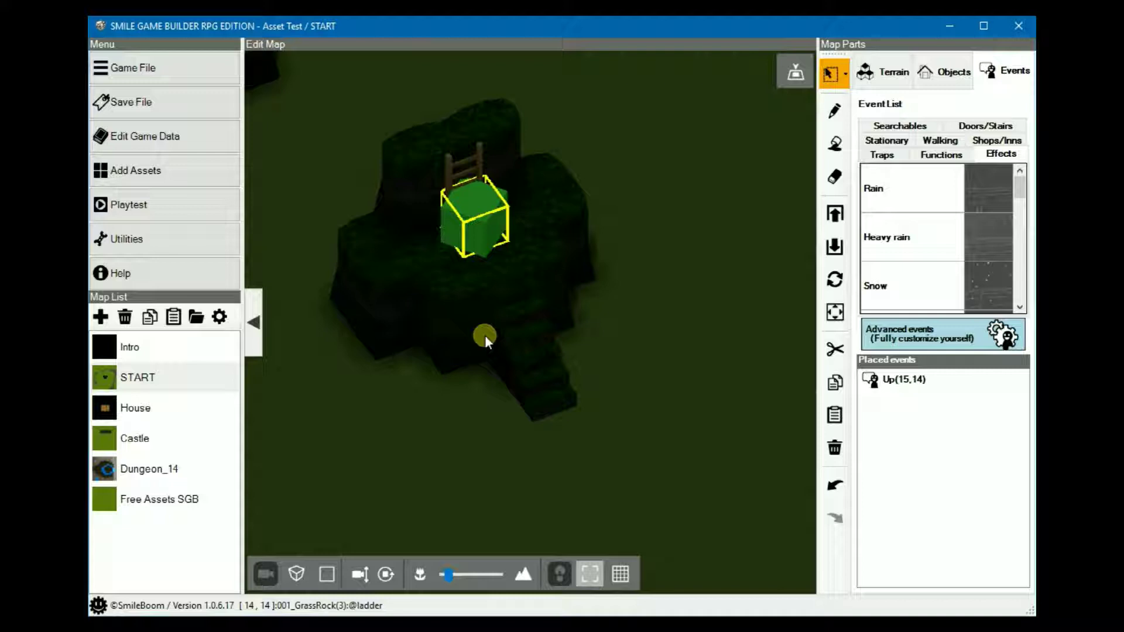
pyautogui.click(688, 326)
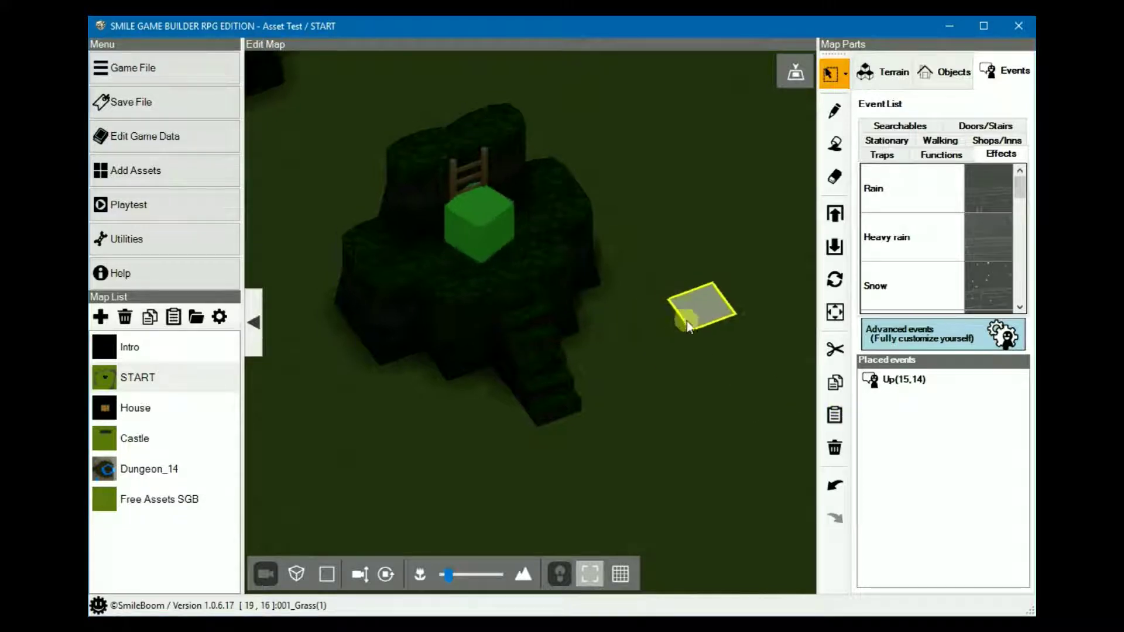
pyautogui.moveTo(688, 325); pyautogui.dragTo(696, 346, button='middle')
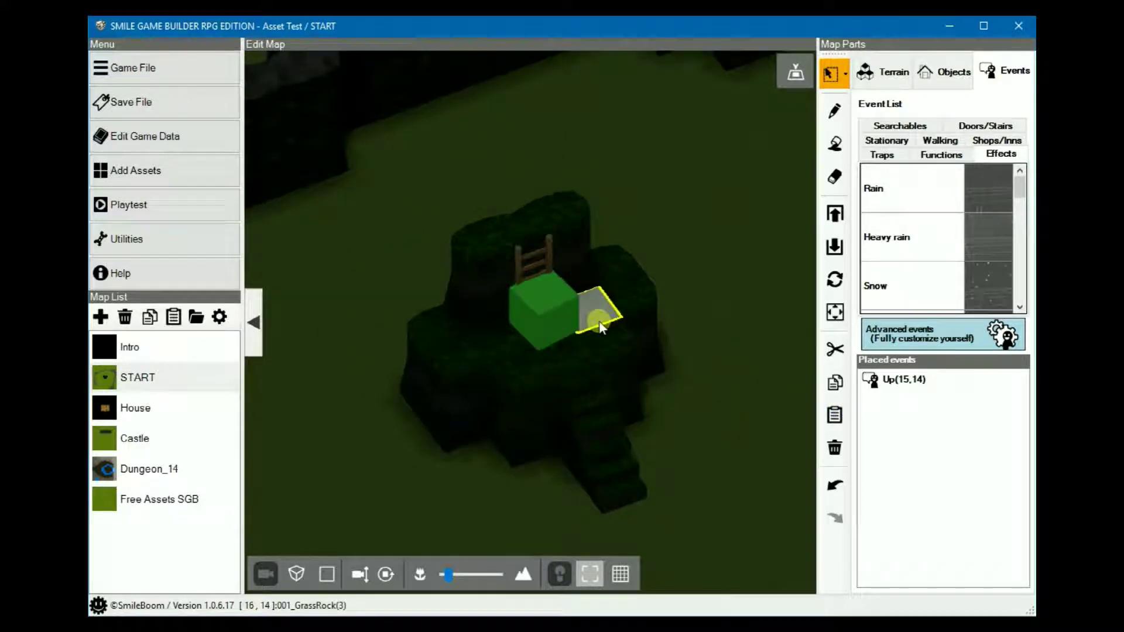
pyautogui.click(546, 320)
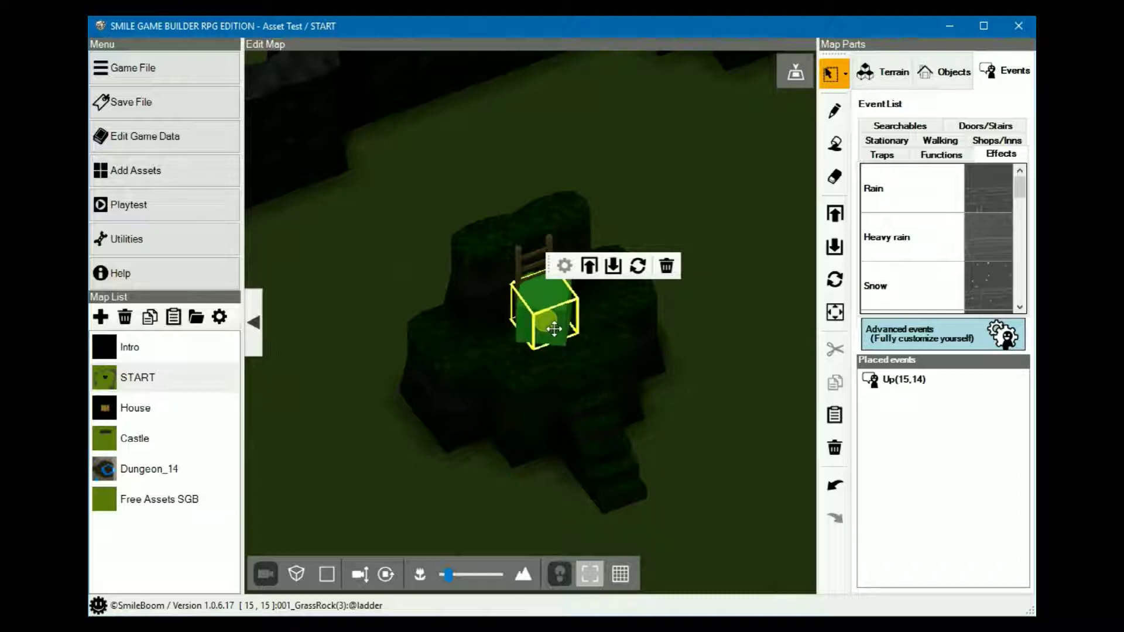
pyautogui.doubleClick(546, 319)
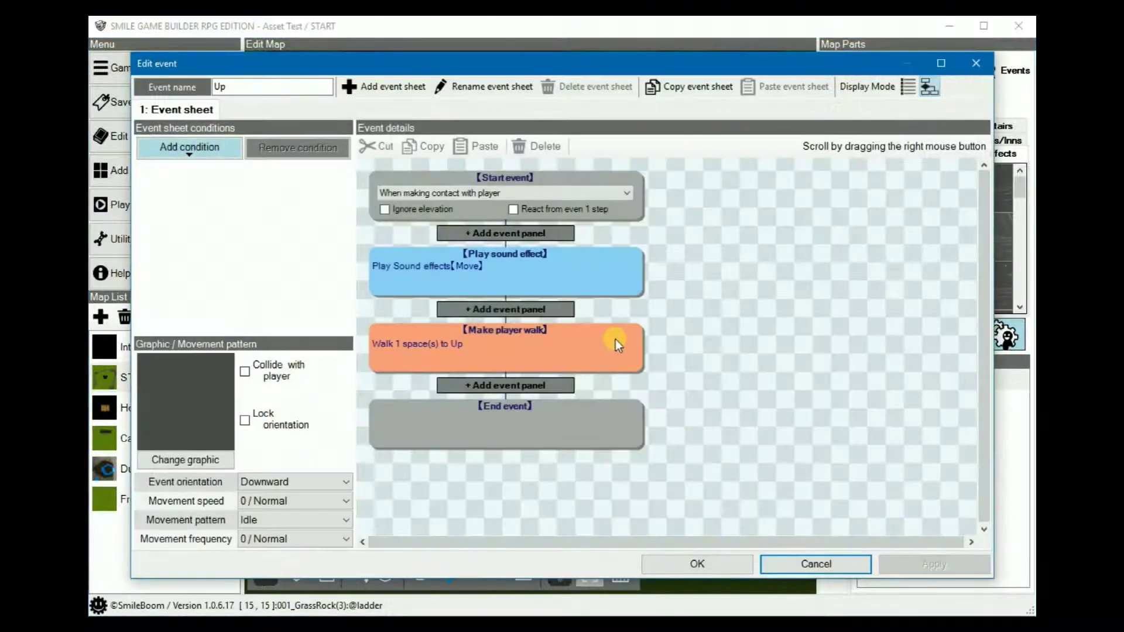
pyautogui.click(836, 560)
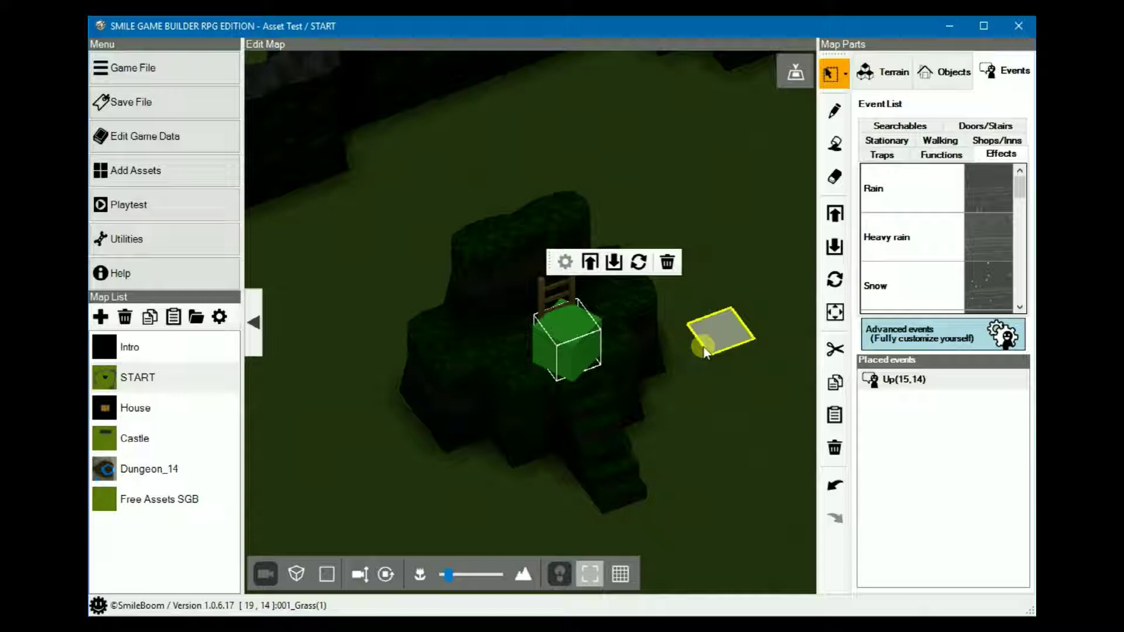
pyautogui.click(694, 345)
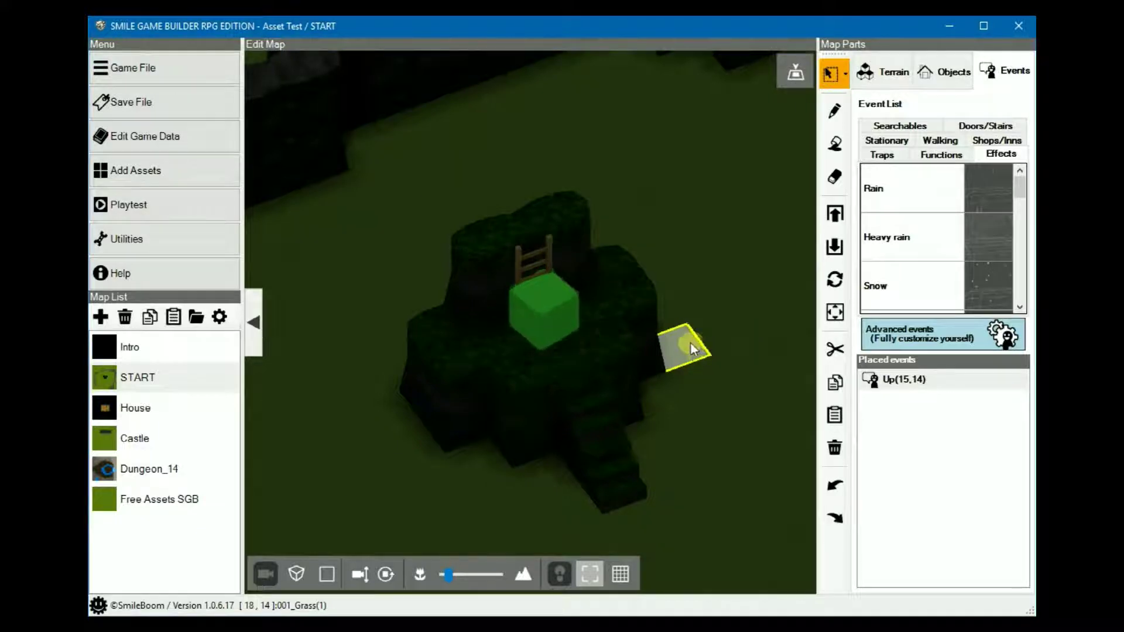
# Step: Review the Play sound effect and Make player walk settings of the ladder's Up event, including Pass over elevation level, and accept the event
pyautogui.doubleClick(872, 378)
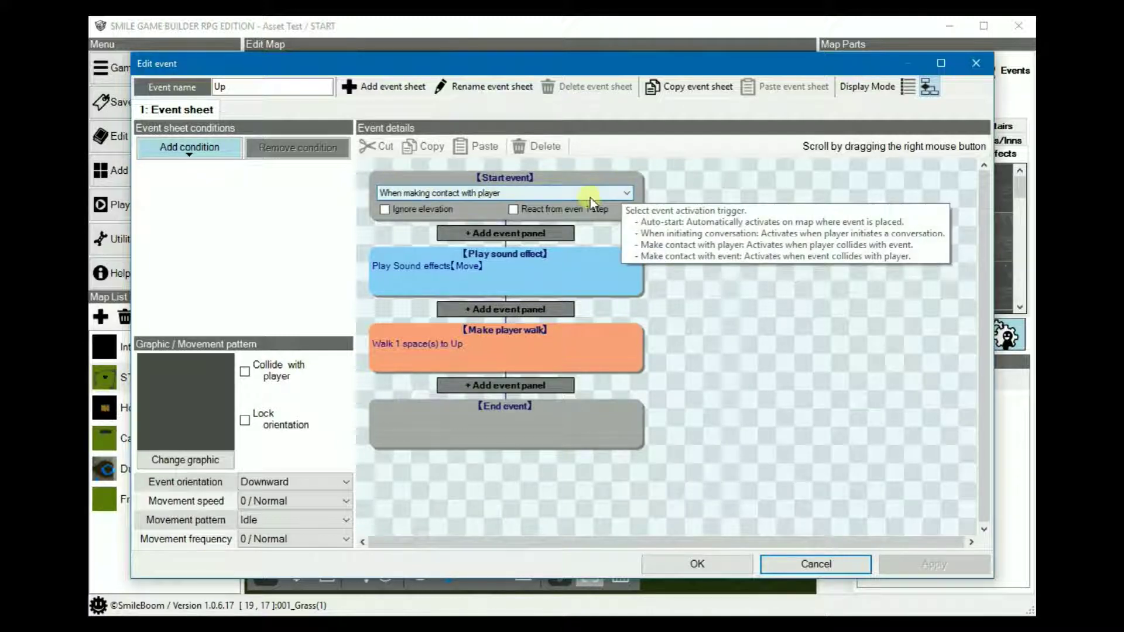
pyautogui.click(576, 272)
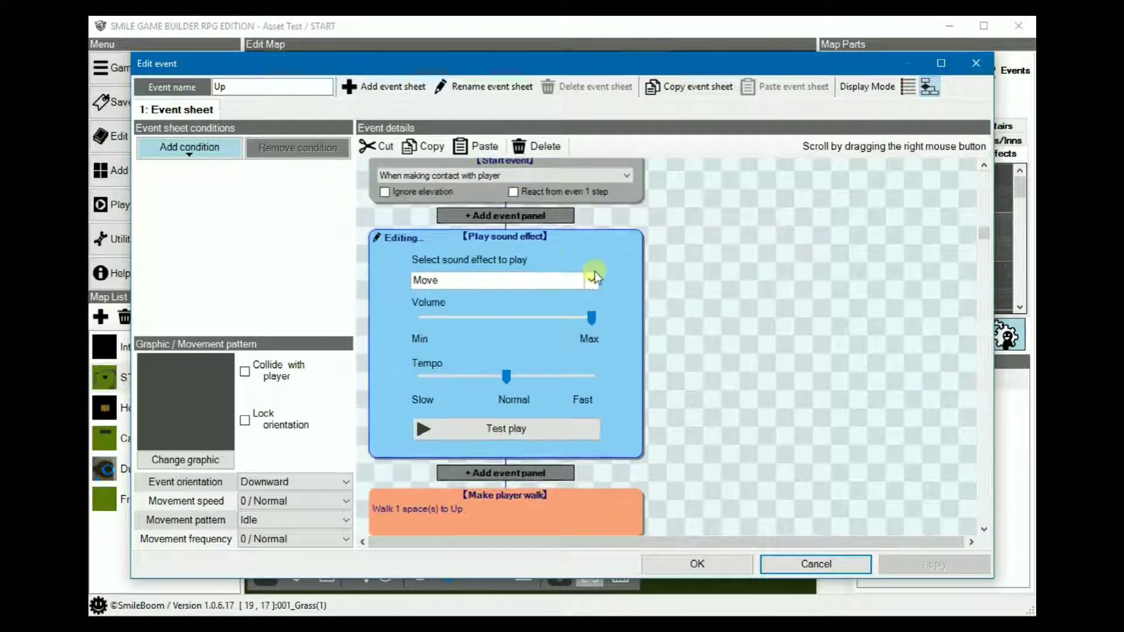
pyautogui.scroll(-3, 730, 370)
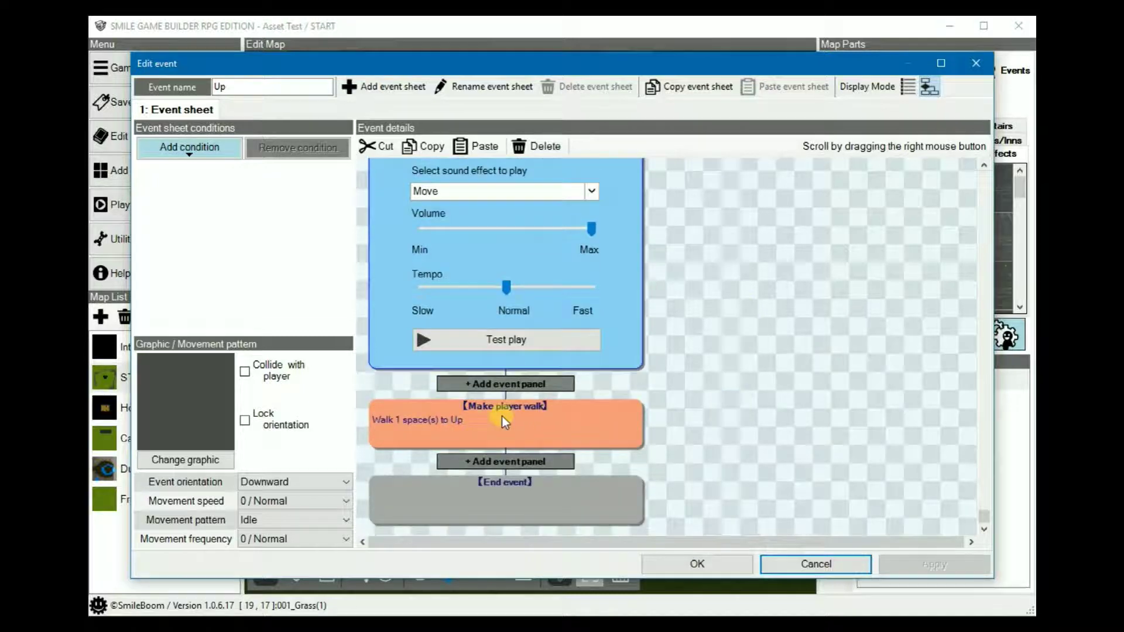
pyautogui.click(502, 416)
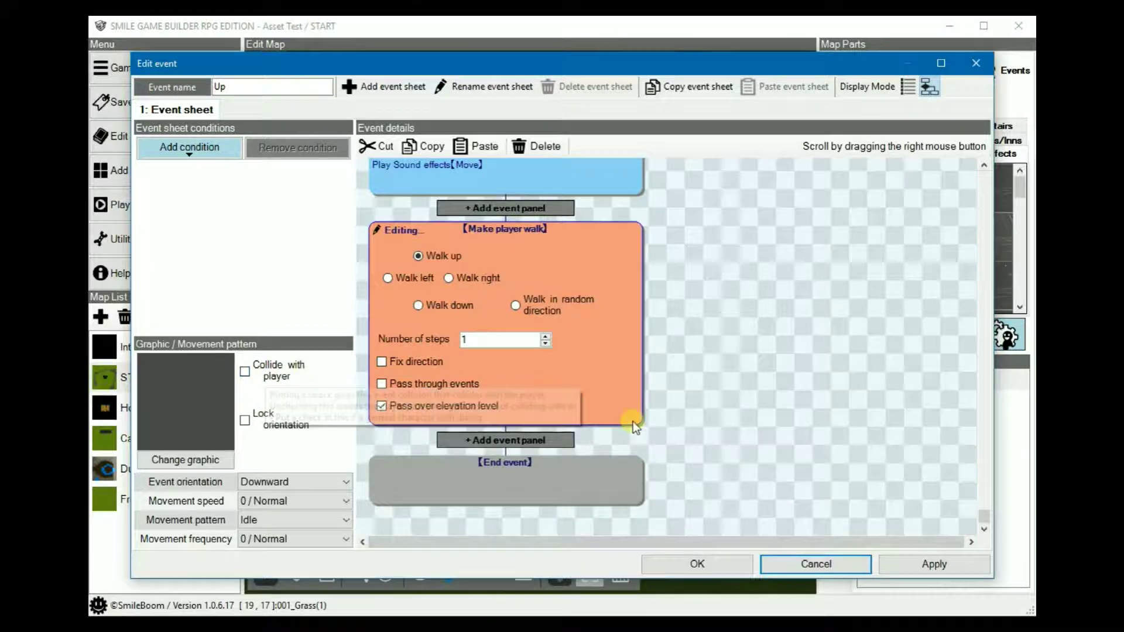
pyautogui.click(697, 563)
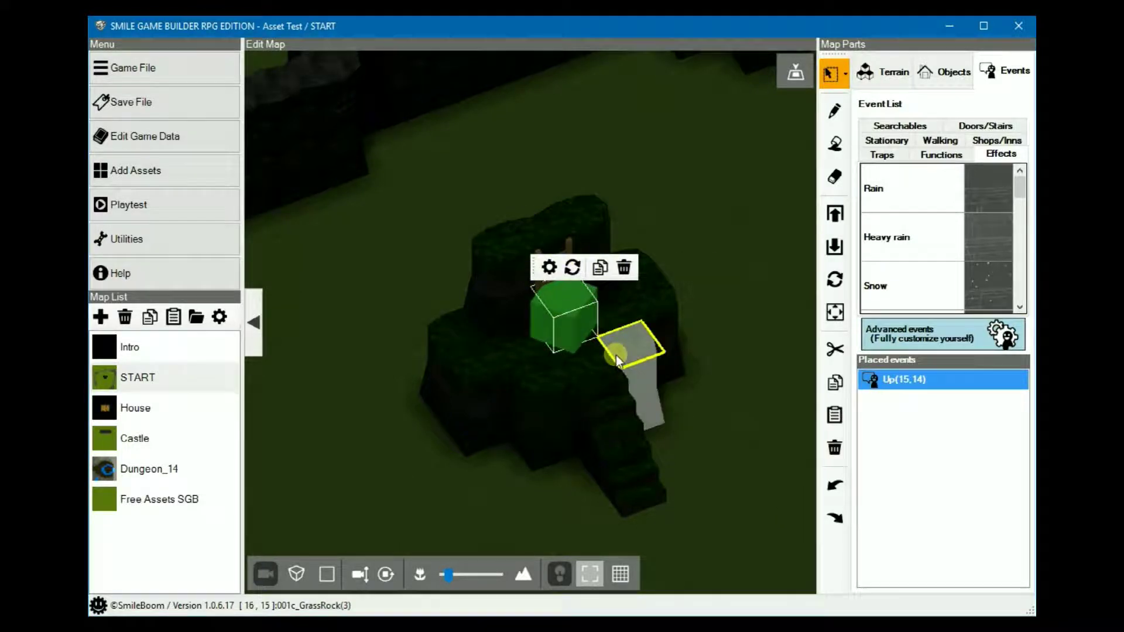
# Step: Copy the Up event and paste it onto the rock tile at the top of the ladder
pyautogui.rightClick(561, 314)
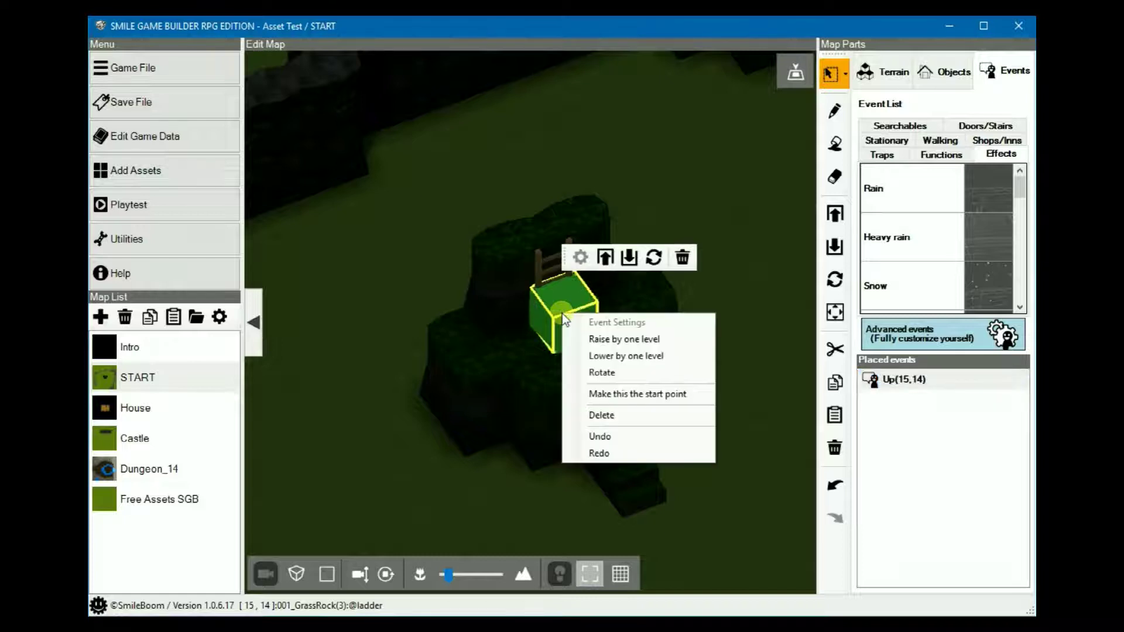
pyautogui.click(880, 380)
pyautogui.rightClick(879, 380)
pyautogui.click(914, 411)
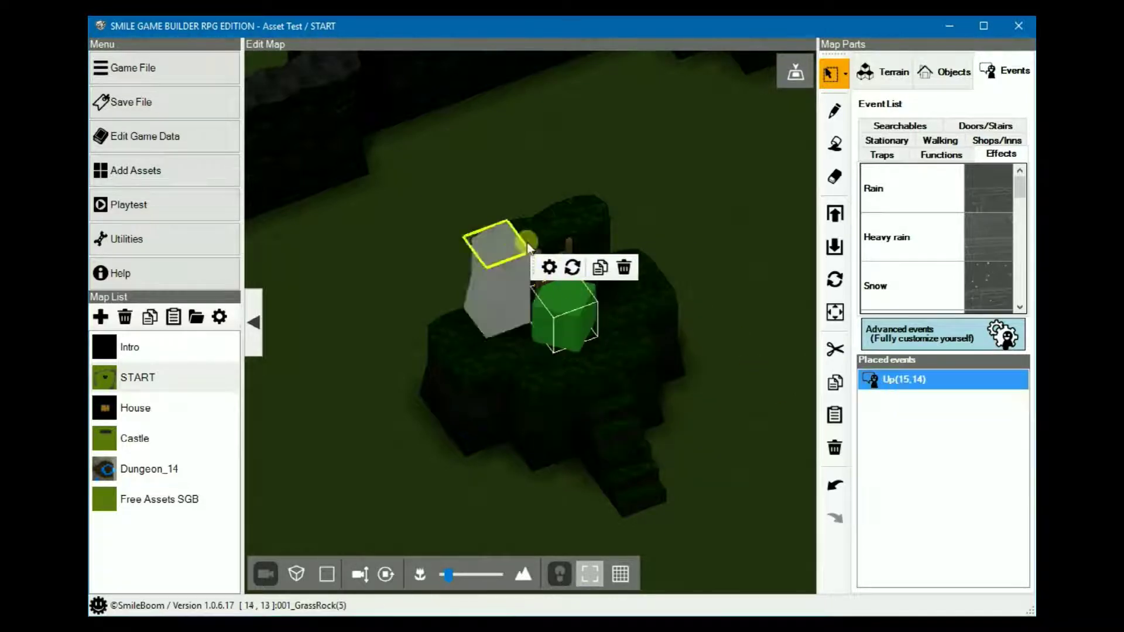
pyautogui.rightClick(543, 237)
pyautogui.click(594, 377)
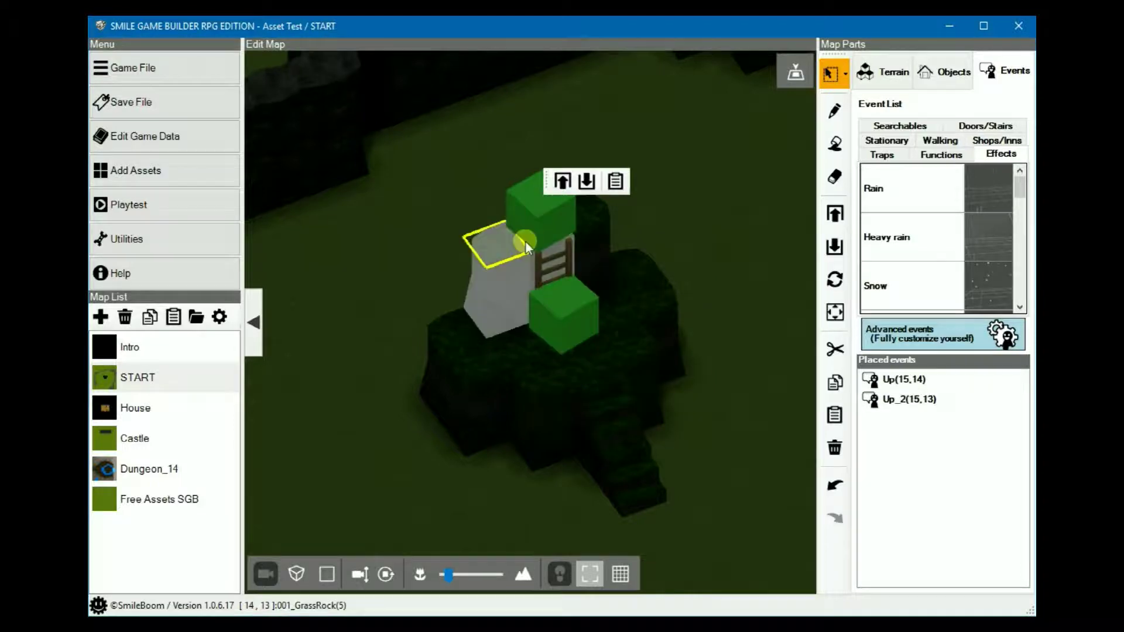
# Step: Open the copied event above the ladder and rename it Down
pyautogui.doubleClick(543, 223)
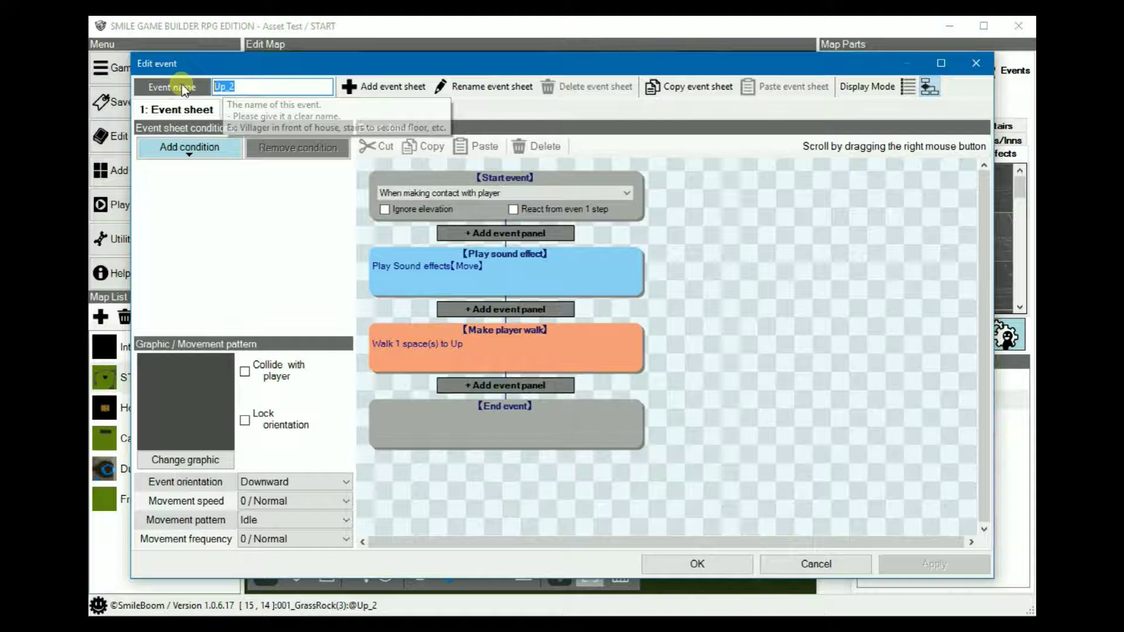
pyautogui.press('BackSpace')
pyautogui.press('BackSpace')
pyautogui.press('BackSpace')
pyautogui.press('BackSpace')
pyautogui.write('Down')
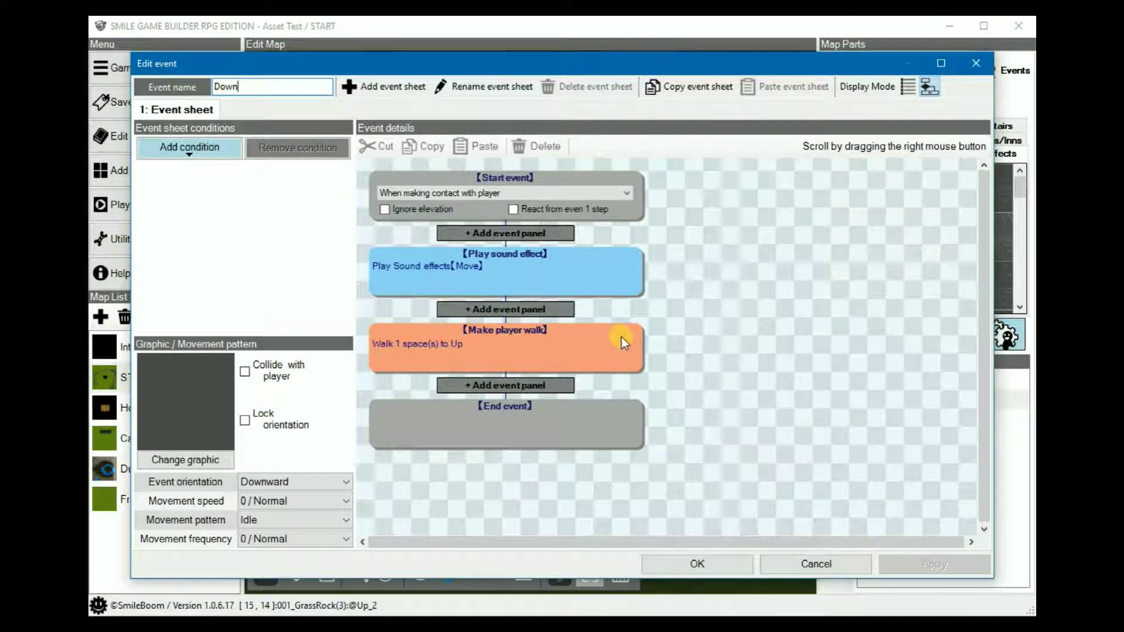
# Step: Set the Down event's Make player walk panel to Walk down with Pass through events enabled, and accept the event
pyautogui.click(565, 342)
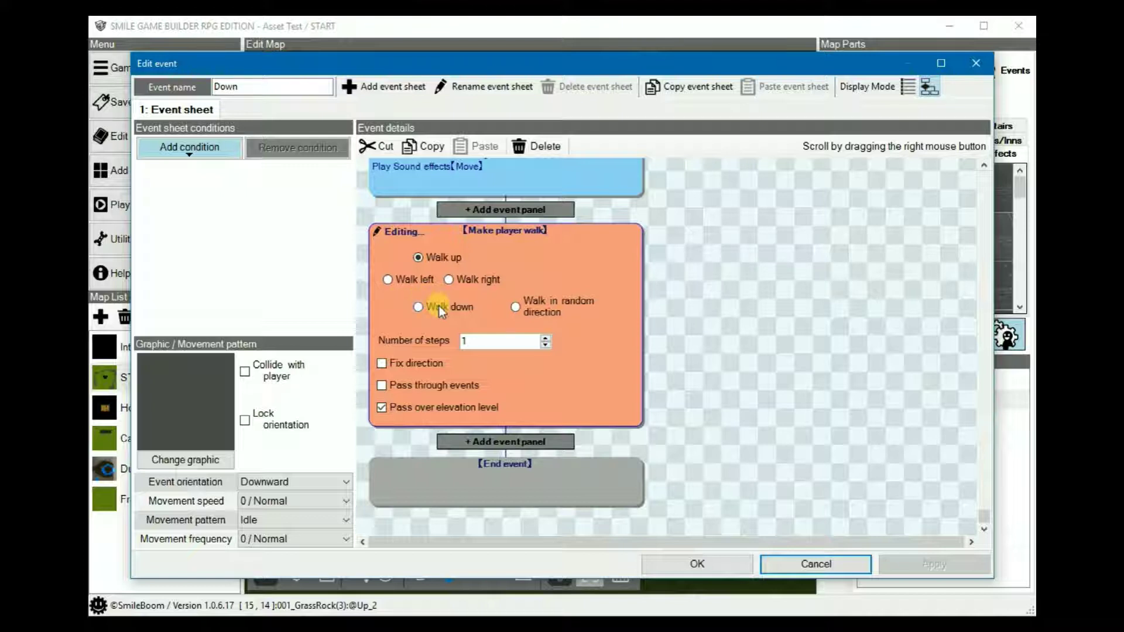
pyautogui.click(439, 305)
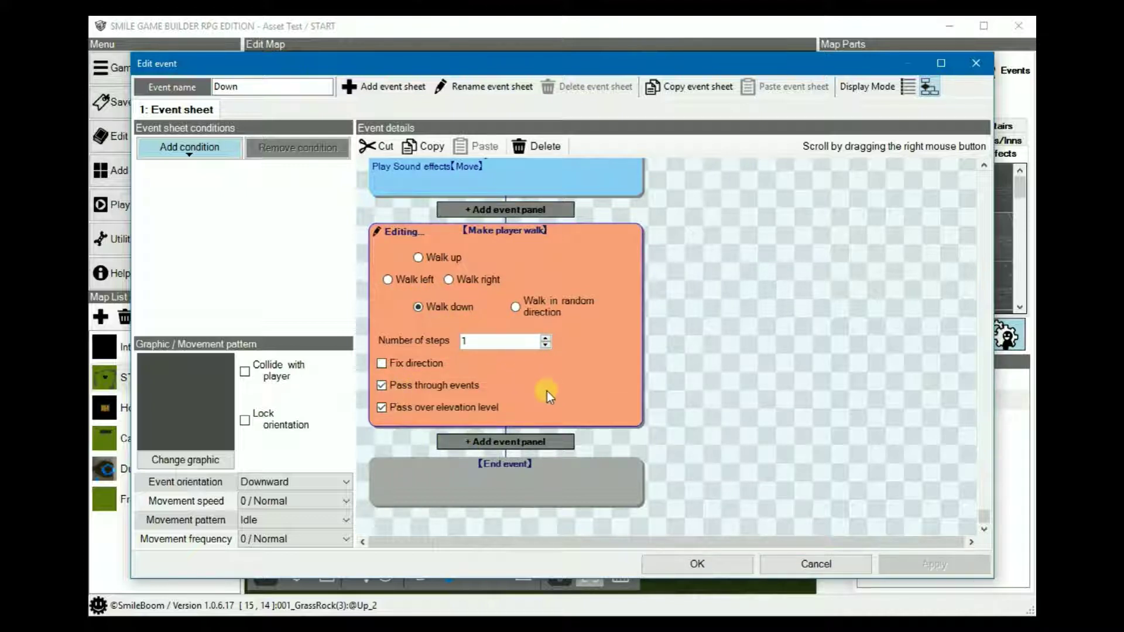
pyautogui.click(732, 568)
# Step: Playtest the START map, walking the character down the ladder to check both events, and end the playtest
pyautogui.click(128, 206)
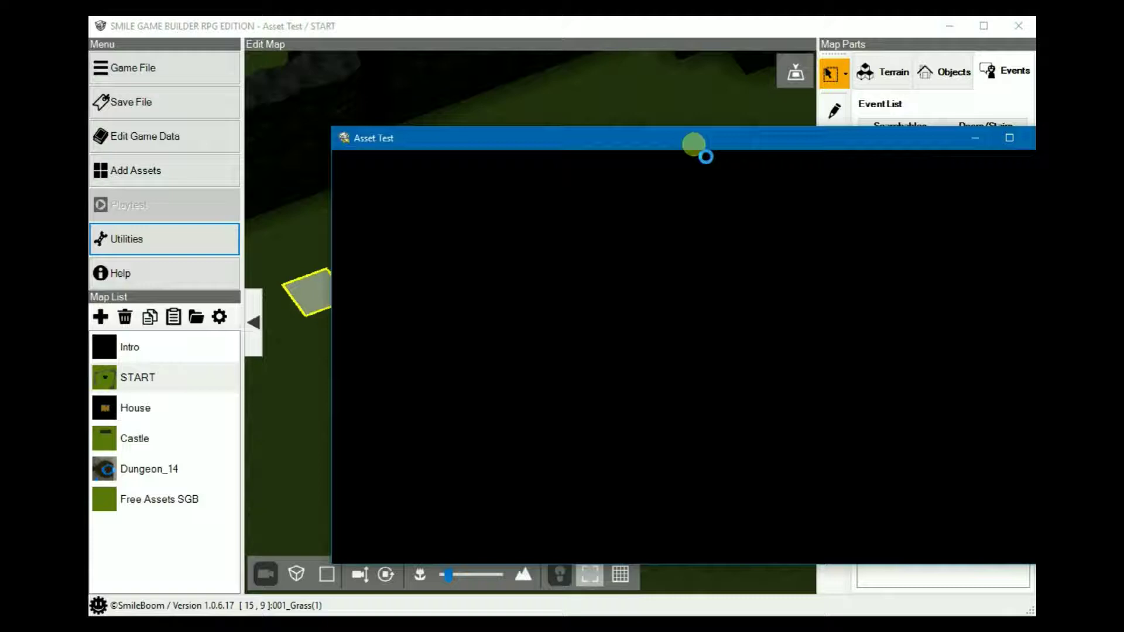
pyautogui.moveTo(692, 143); pyautogui.dragTo(483, 118)
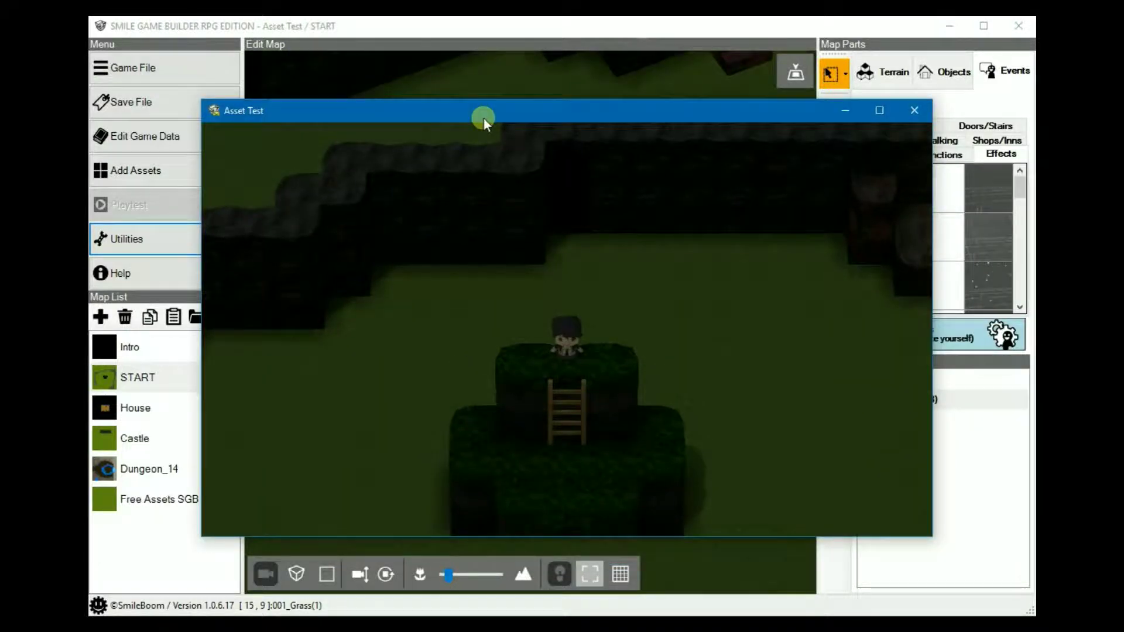
pyautogui.press('Down')
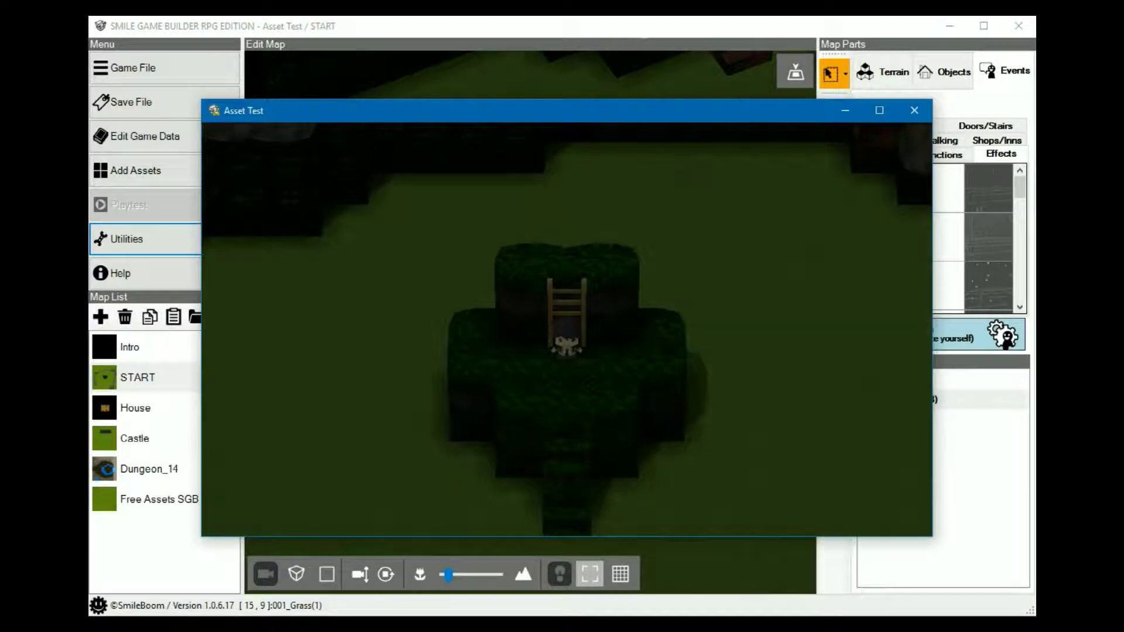
pyautogui.click(913, 109)
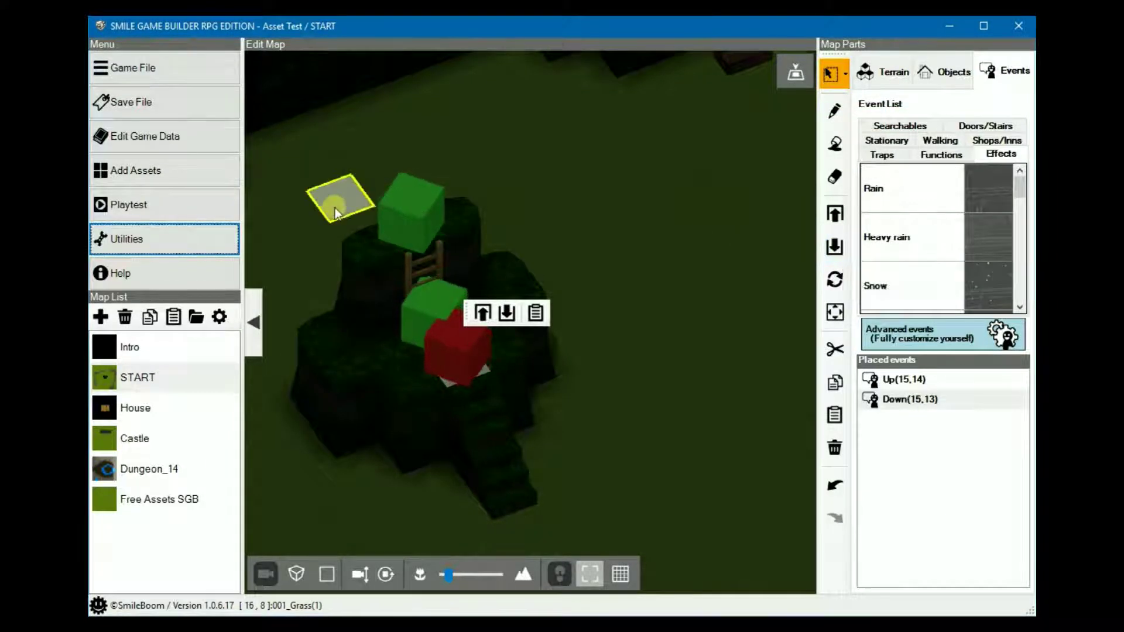
# Step: Add a Change player's orientation panel set to Face up before the Make player walk panel of the Down event
pyautogui.click(411, 216)
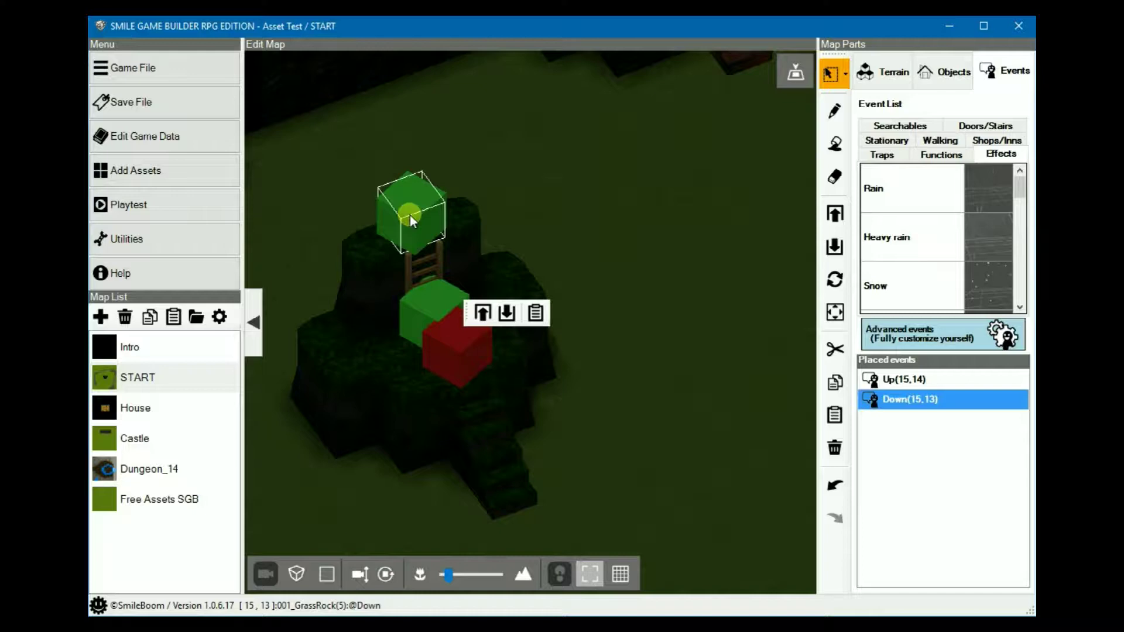
pyautogui.doubleClick(410, 216)
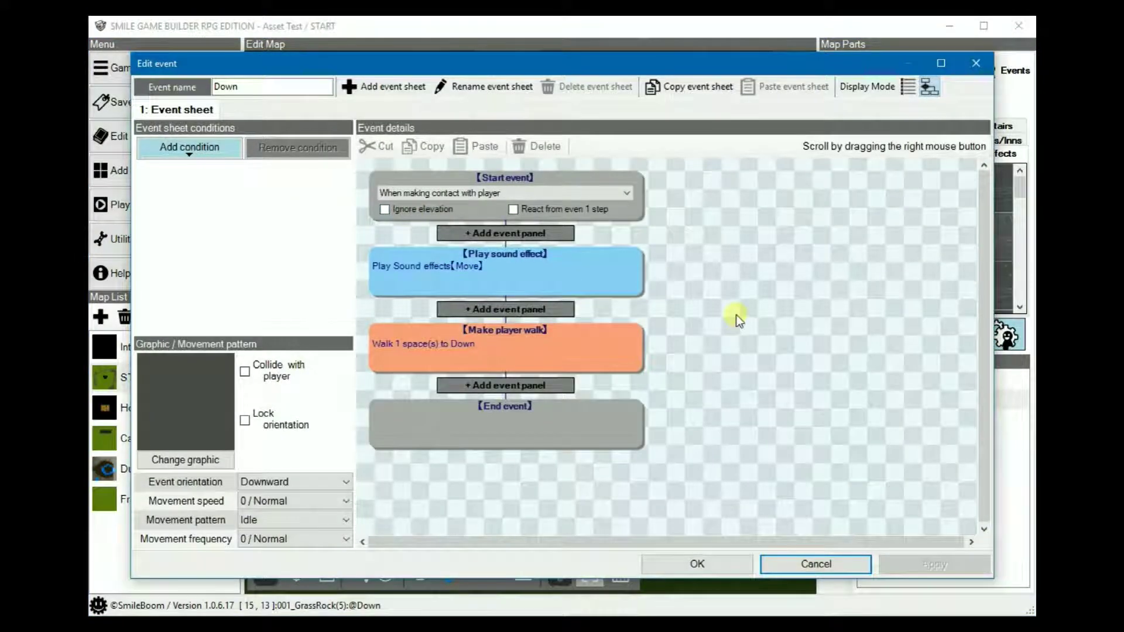
pyautogui.click(498, 309)
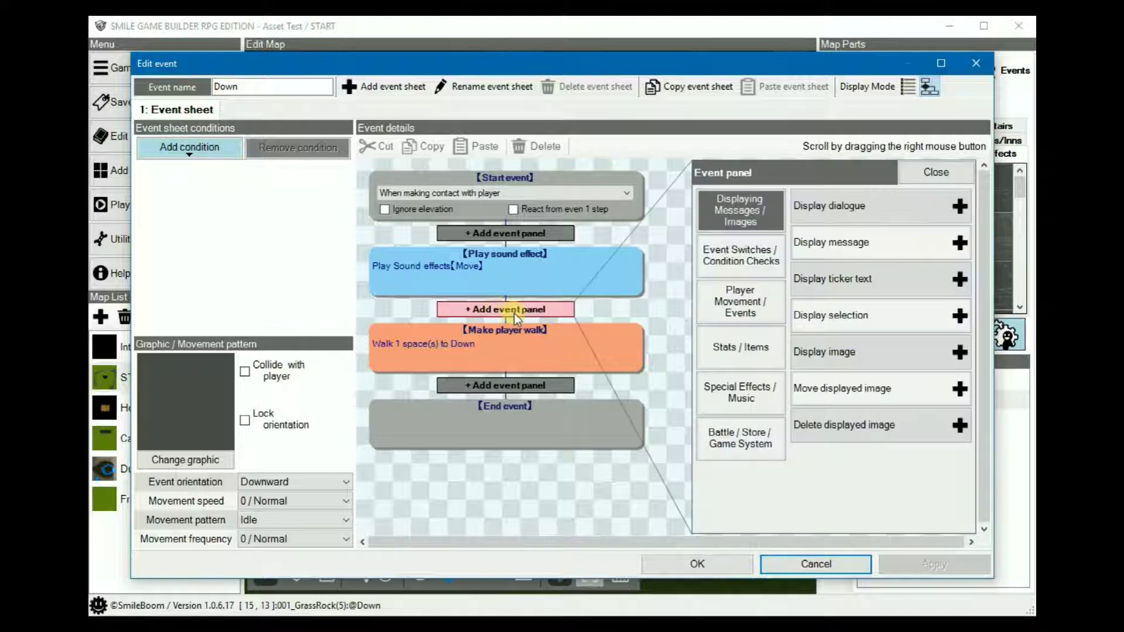
pyautogui.click(760, 263)
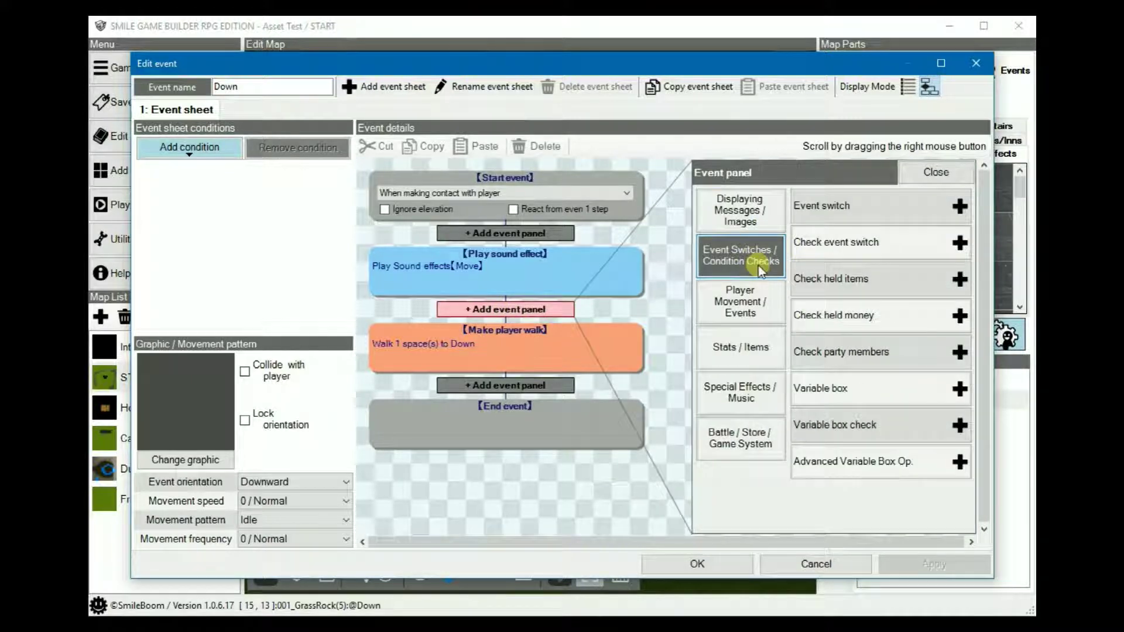
pyautogui.click(742, 299)
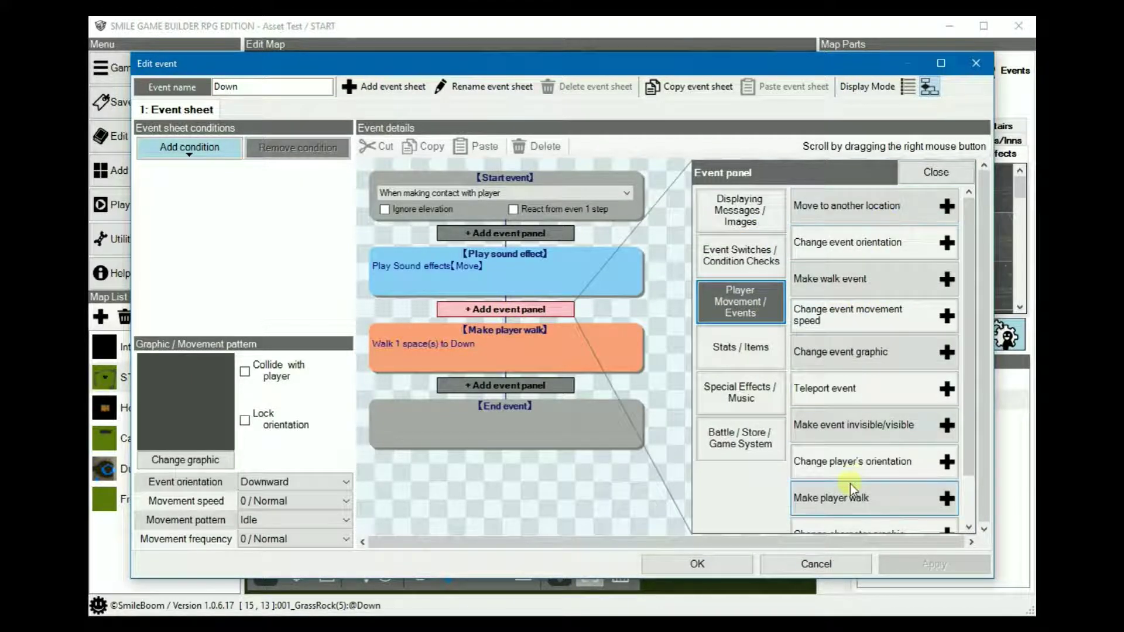
pyautogui.click(853, 460)
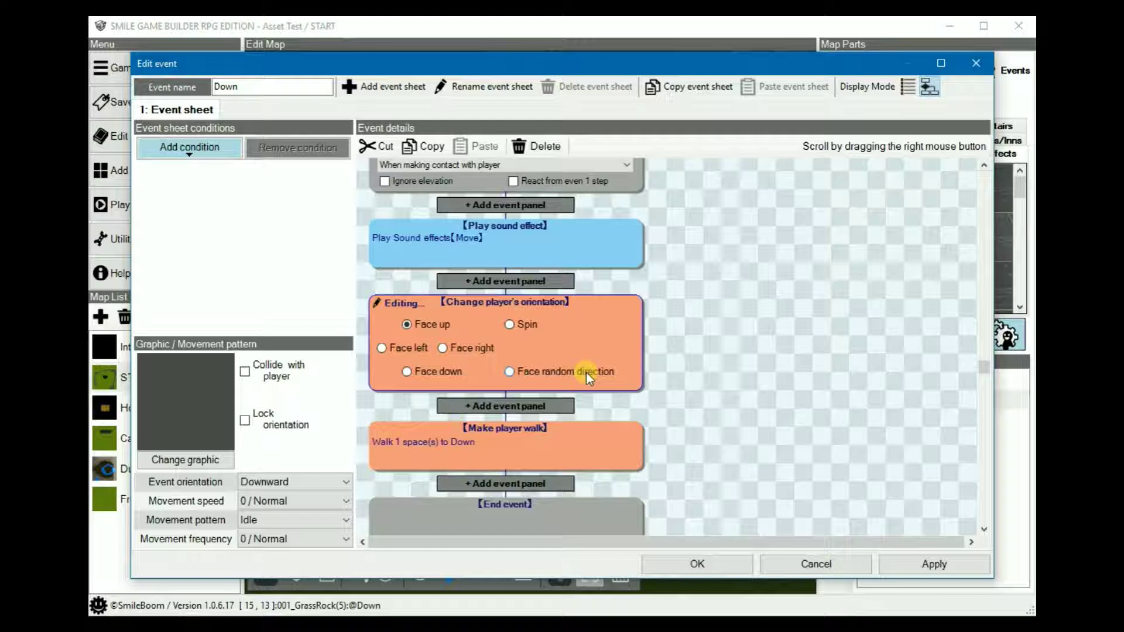
# Step: Enable Fix direction in the Down event's Make player walk panel and accept the event
pyautogui.click(525, 443)
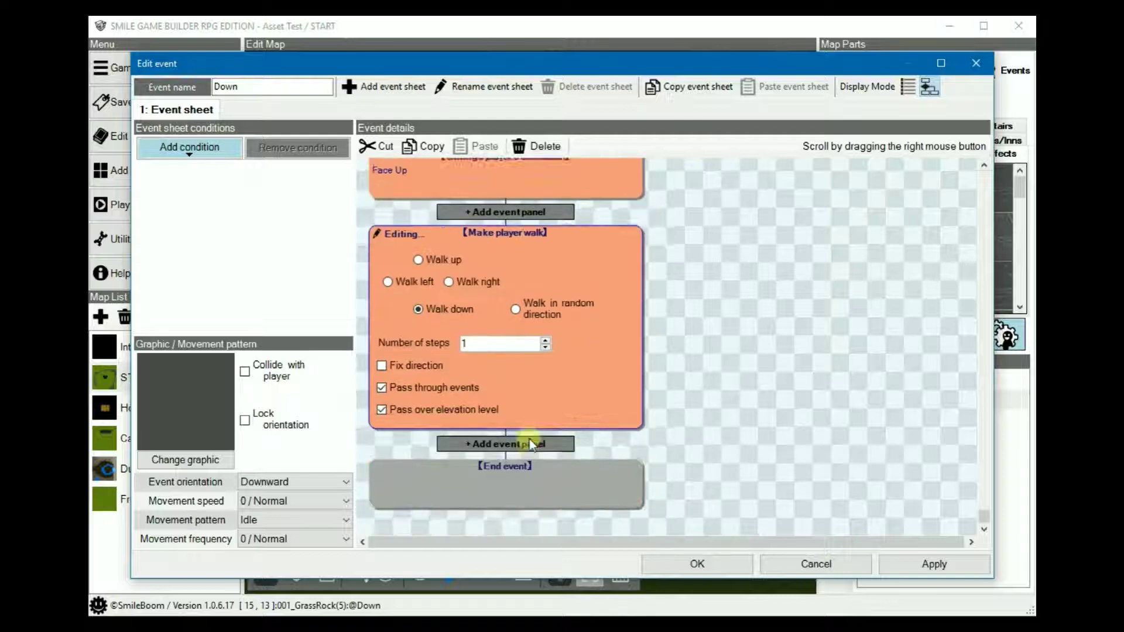
pyautogui.click(408, 364)
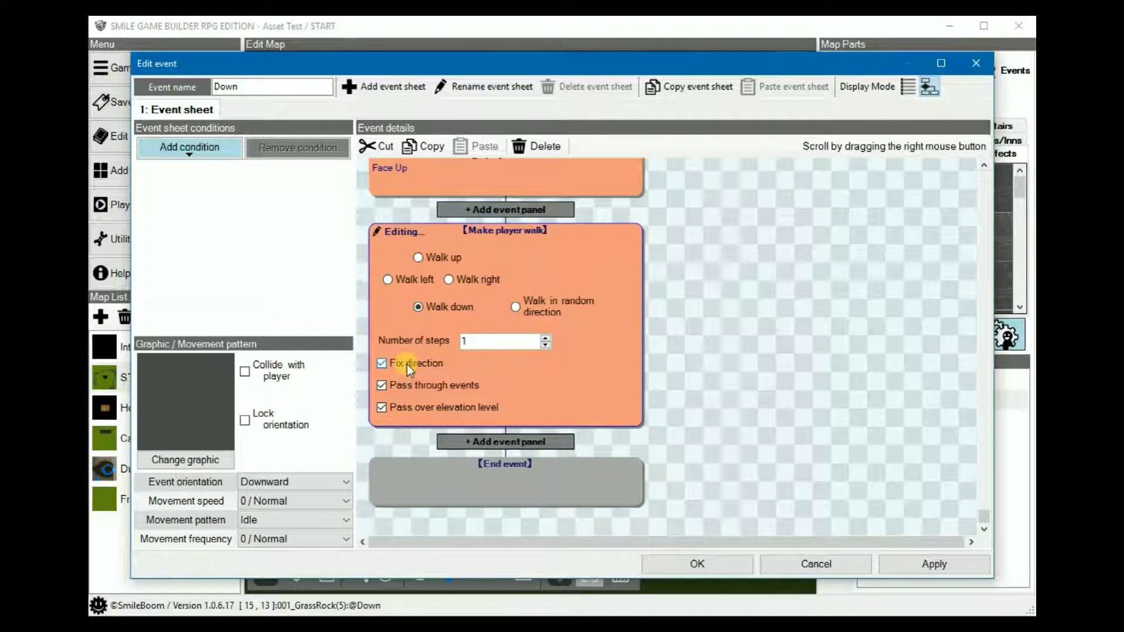
pyautogui.click(697, 563)
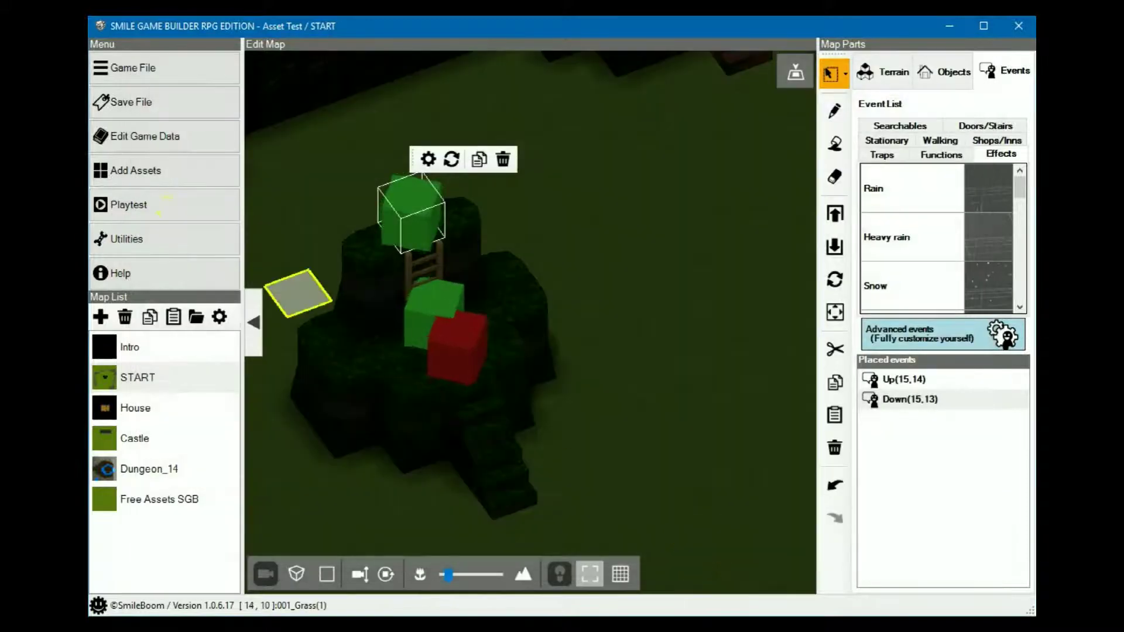
# Step: Playtest the START map, walking the character up and down the ladder to check the Up and Down events
pyautogui.click(140, 203)
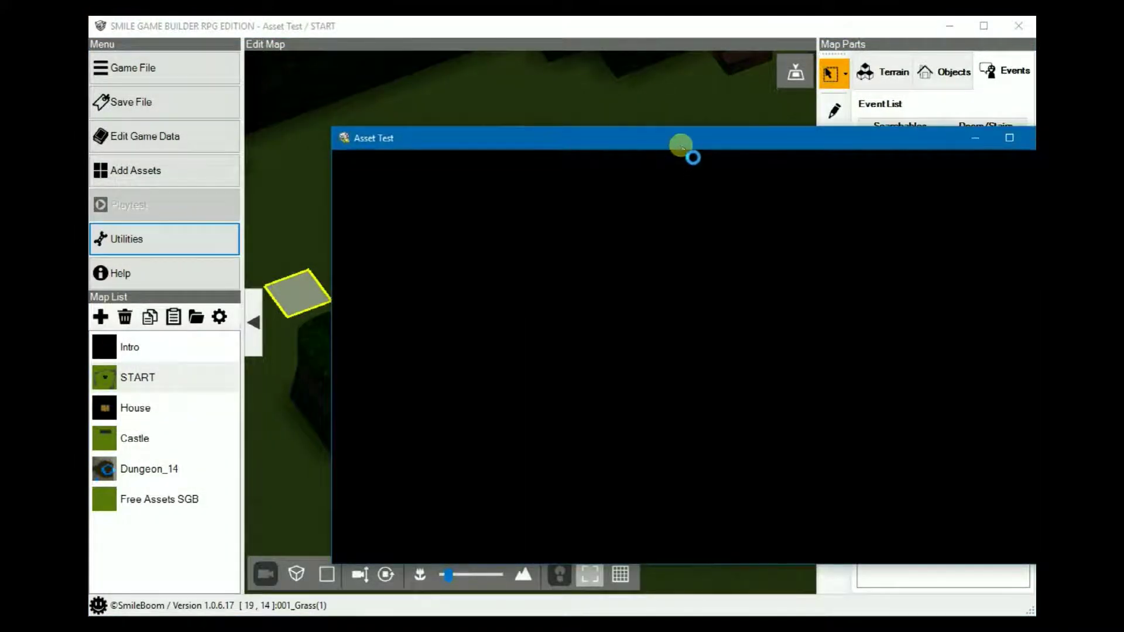
pyautogui.moveTo(682, 147); pyautogui.dragTo(529, 149)
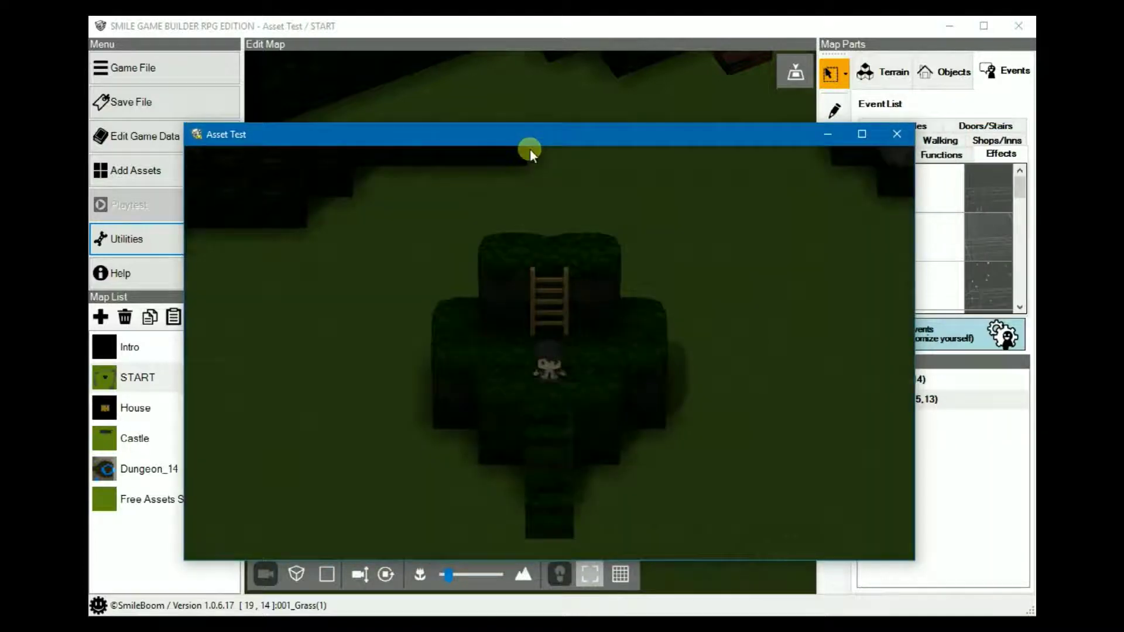
pyautogui.press('Up')
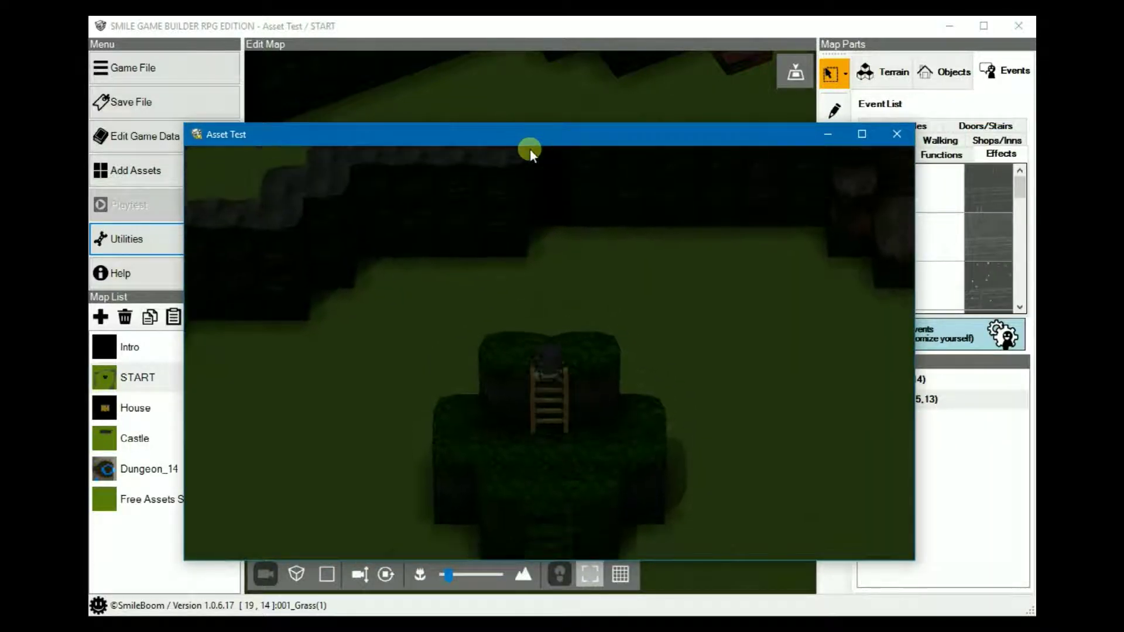
pyautogui.press('Right')
pyautogui.press('Down')
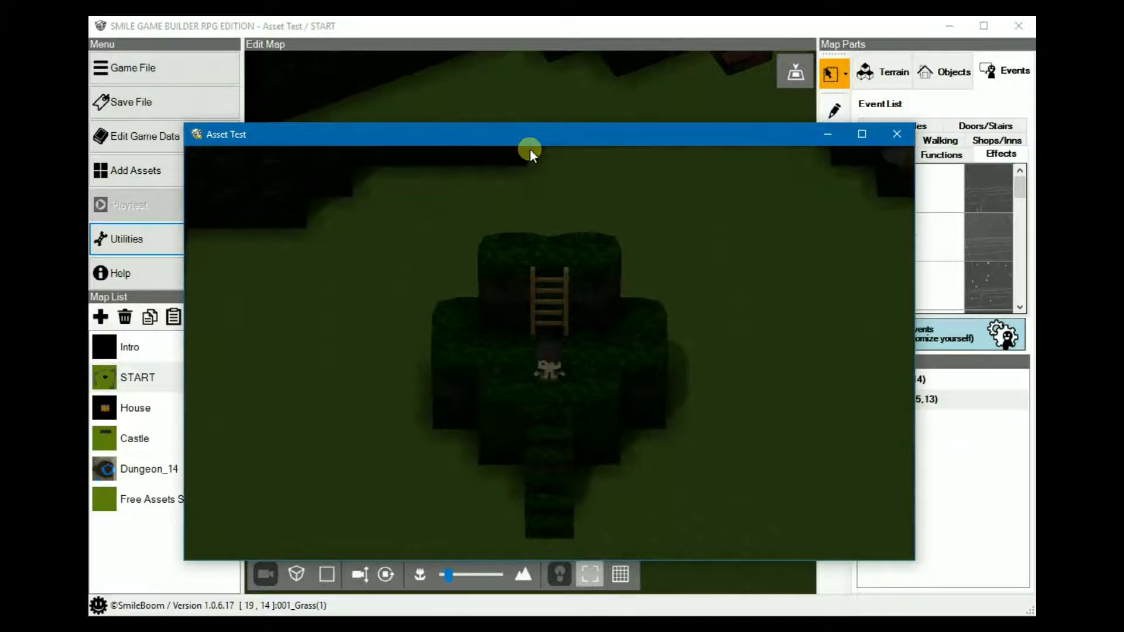
pyautogui.press('Up')
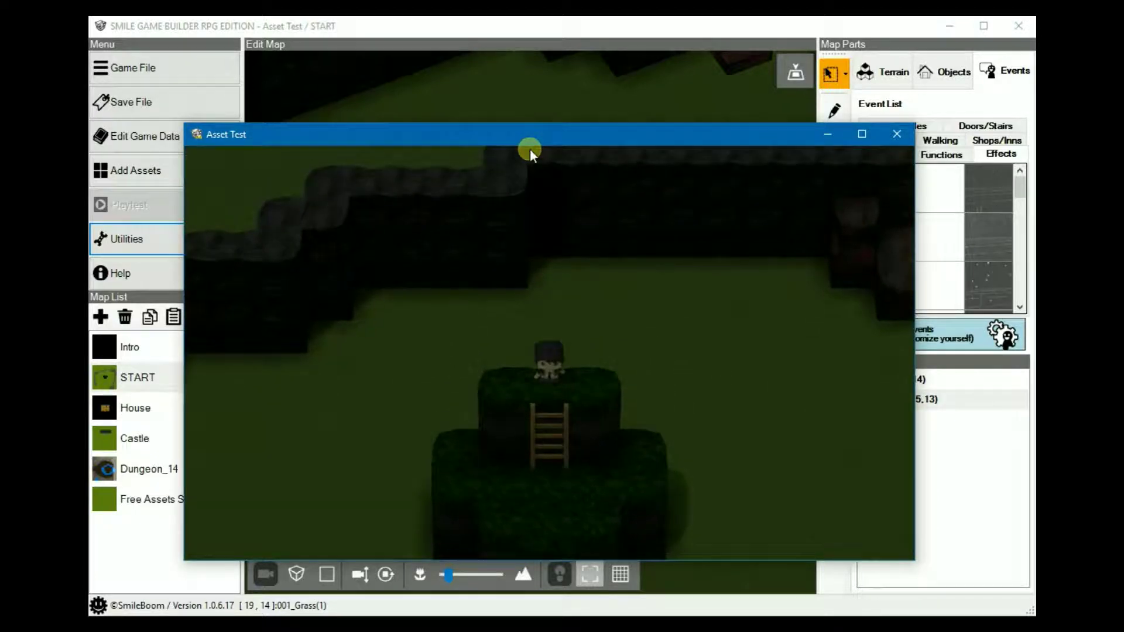
pyautogui.press('Down')
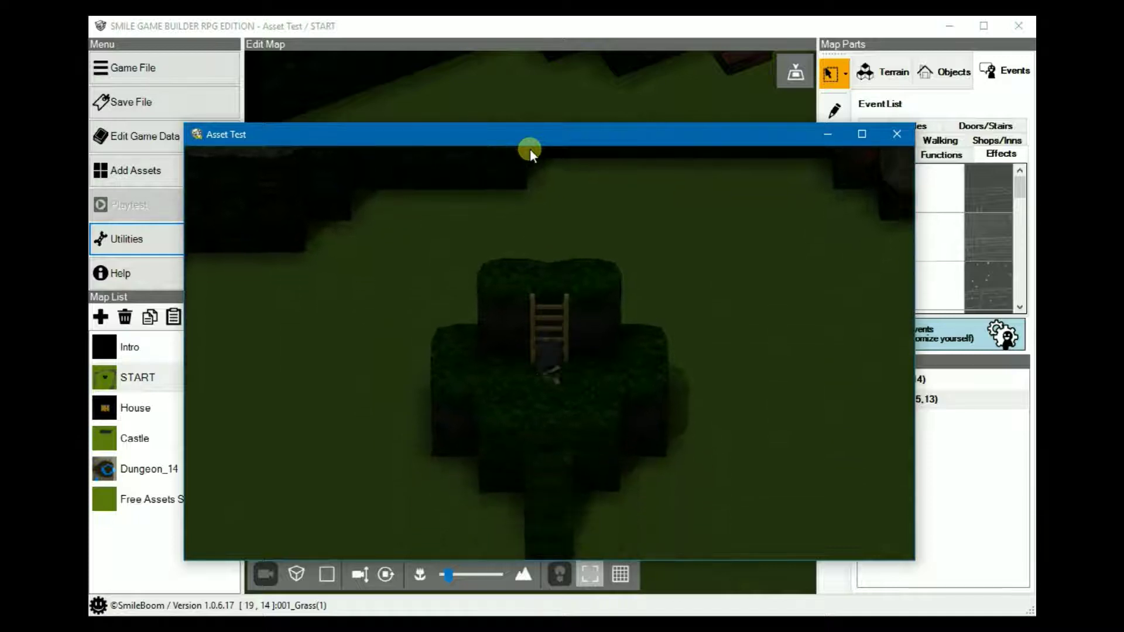
pyautogui.press('Up')
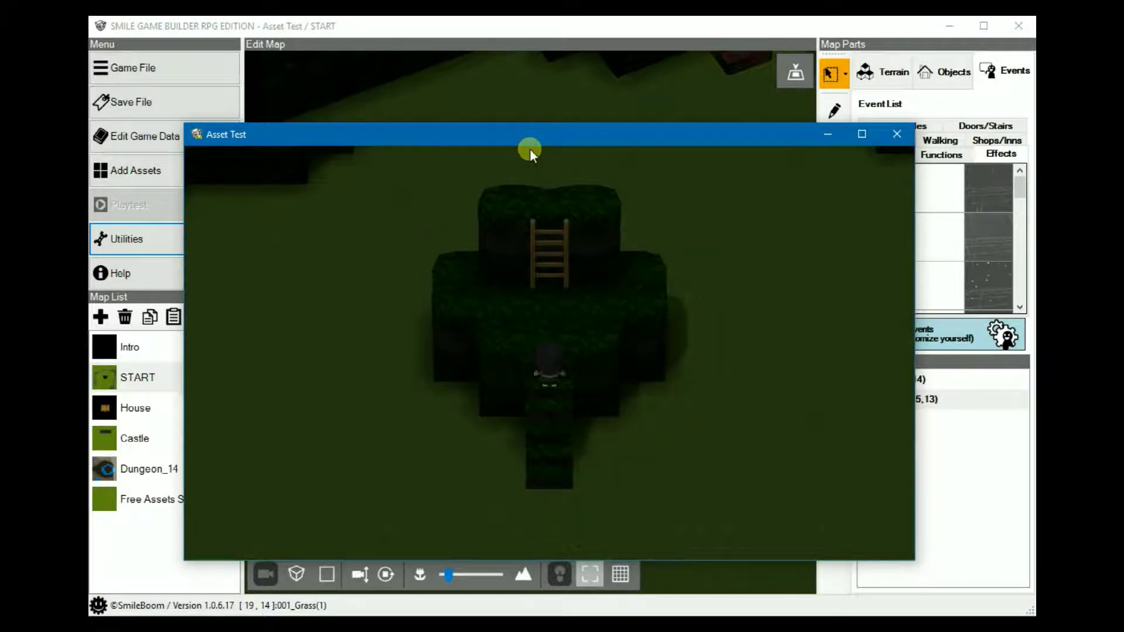
# Step: Switch the playtest to first-person view, climb the ladder and come back down, and end the playtest
pyautogui.press('c')
pyautogui.press('Up')
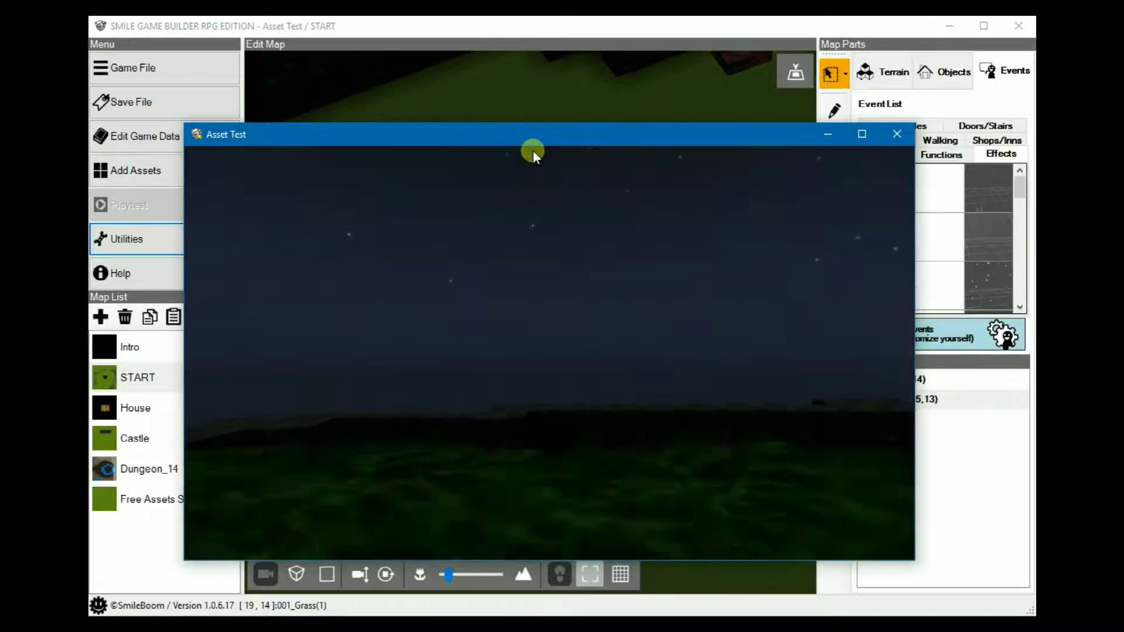
pyautogui.press('Right')
pyautogui.press('Right')
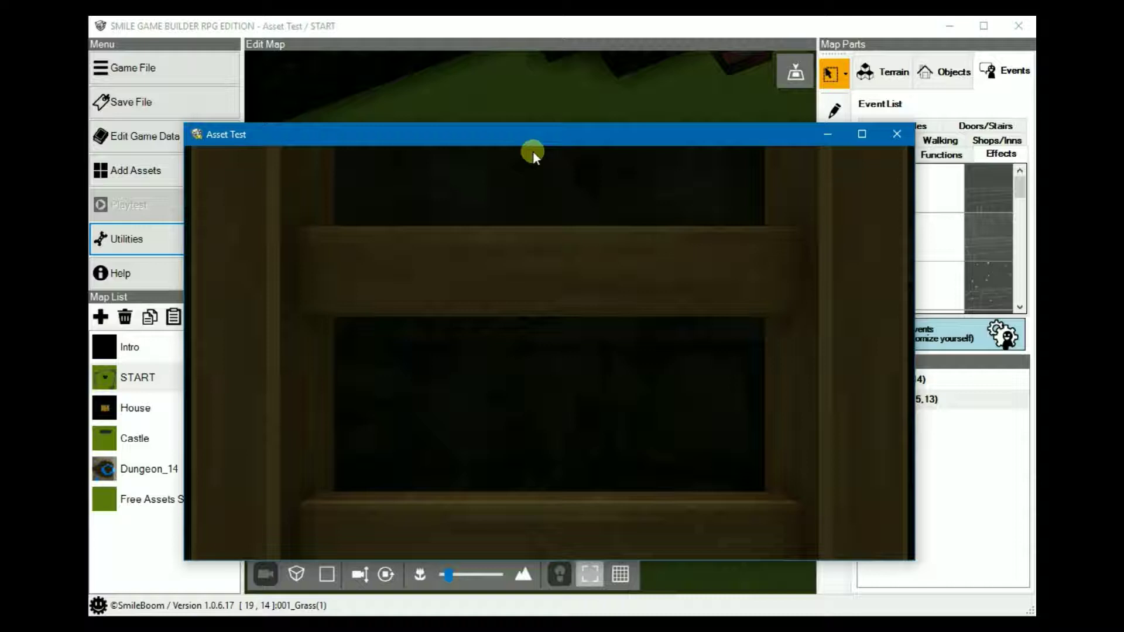
pyautogui.press('Down')
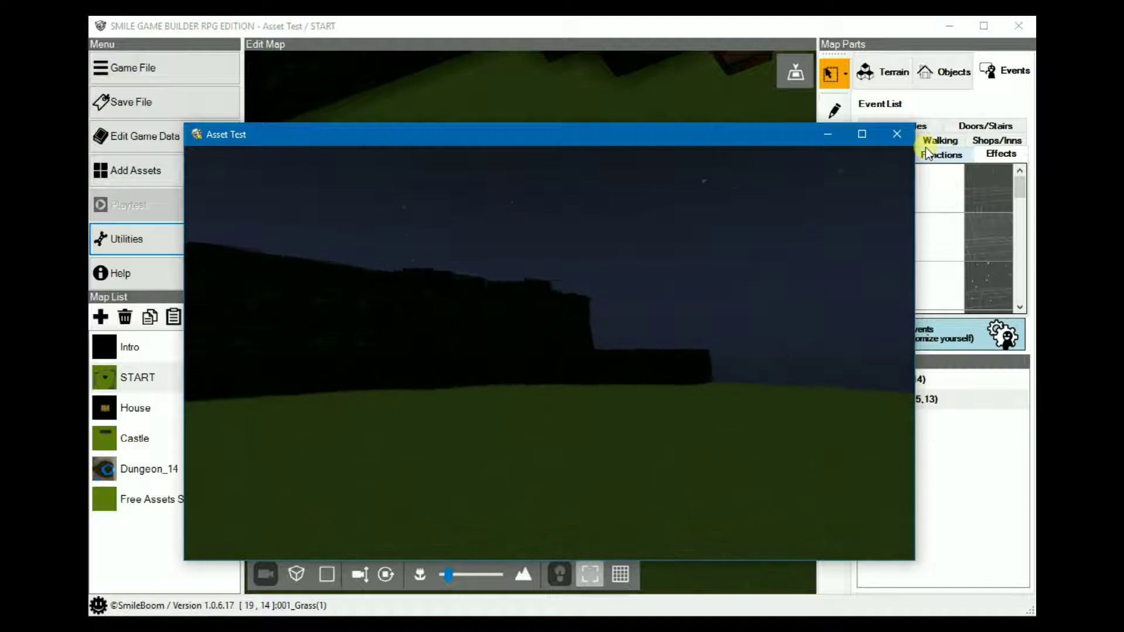
pyautogui.click(896, 135)
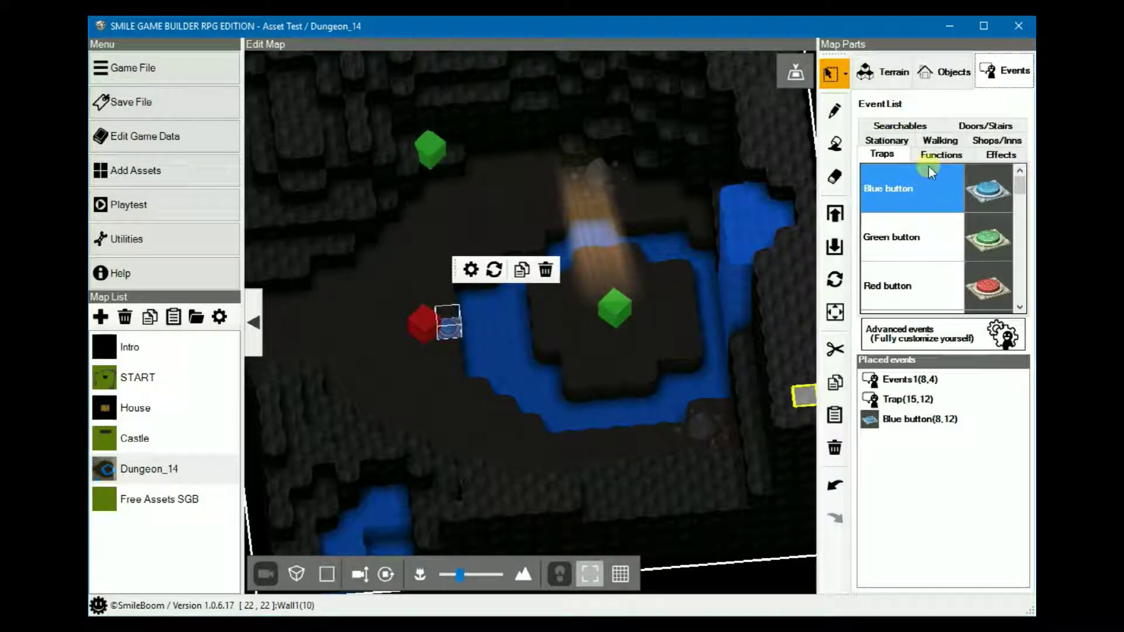
# Step: Open the Trap event on the central island of Dungeon_14 and review its switch condition and start trigger options
pyautogui.click(946, 328)
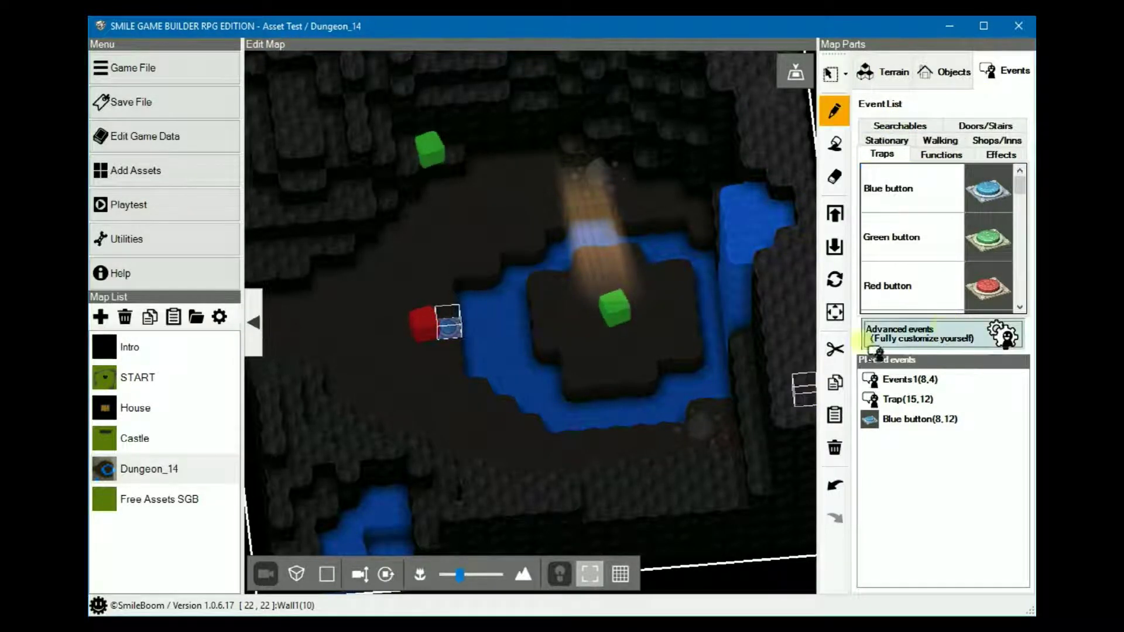
pyautogui.rightClick(616, 316)
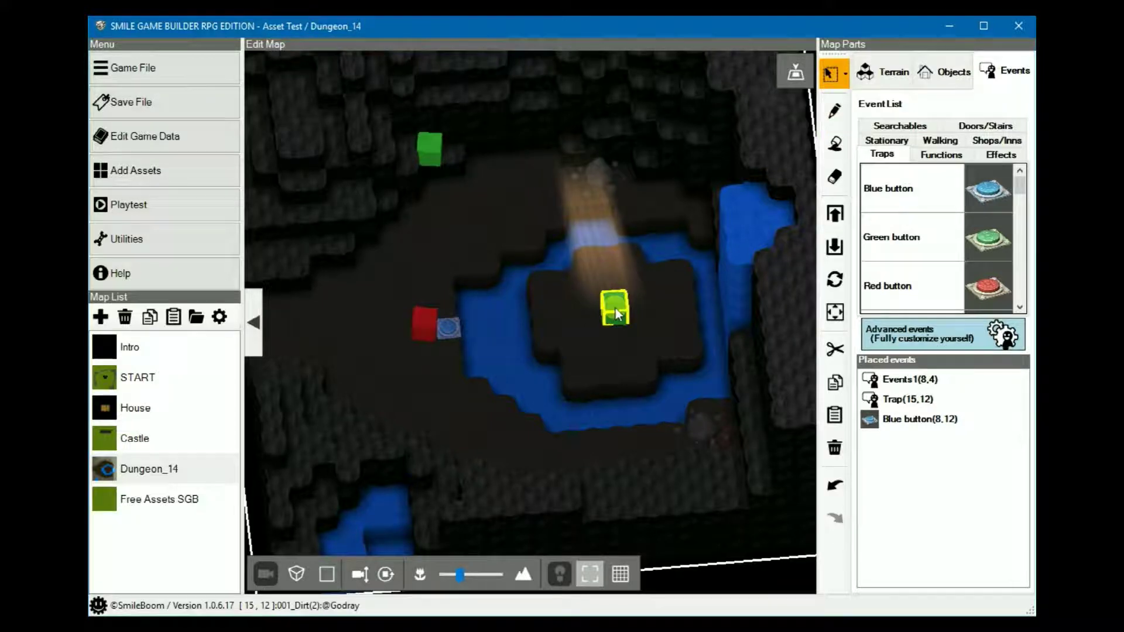
pyautogui.rightClick(616, 308)
pyautogui.click(616, 305)
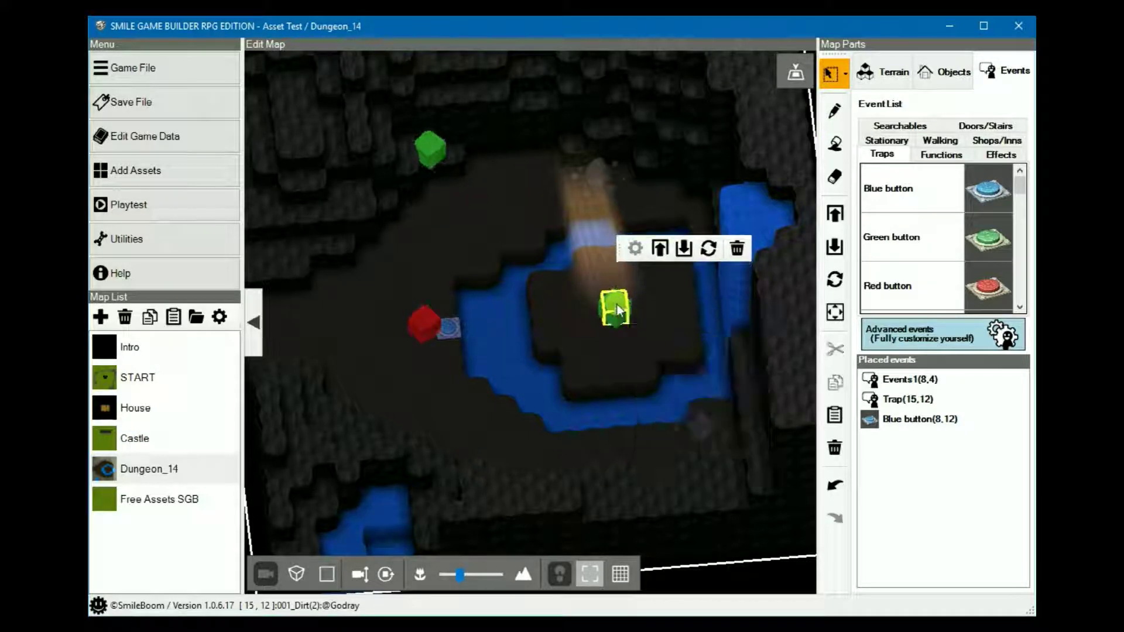
pyautogui.doubleClick(617, 304)
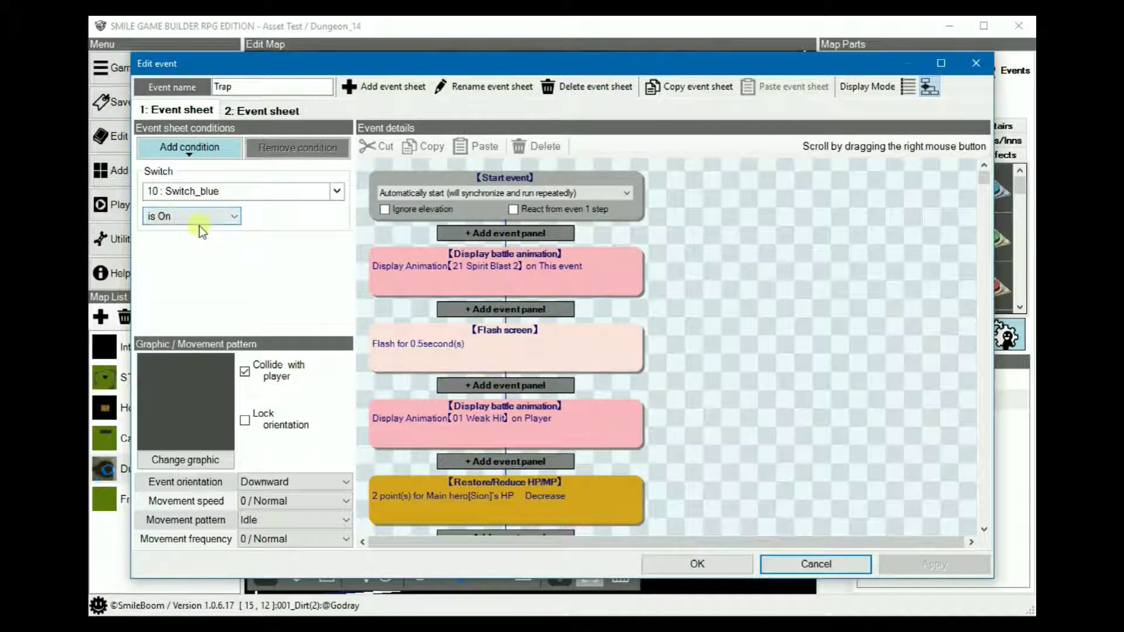
pyautogui.click(590, 187)
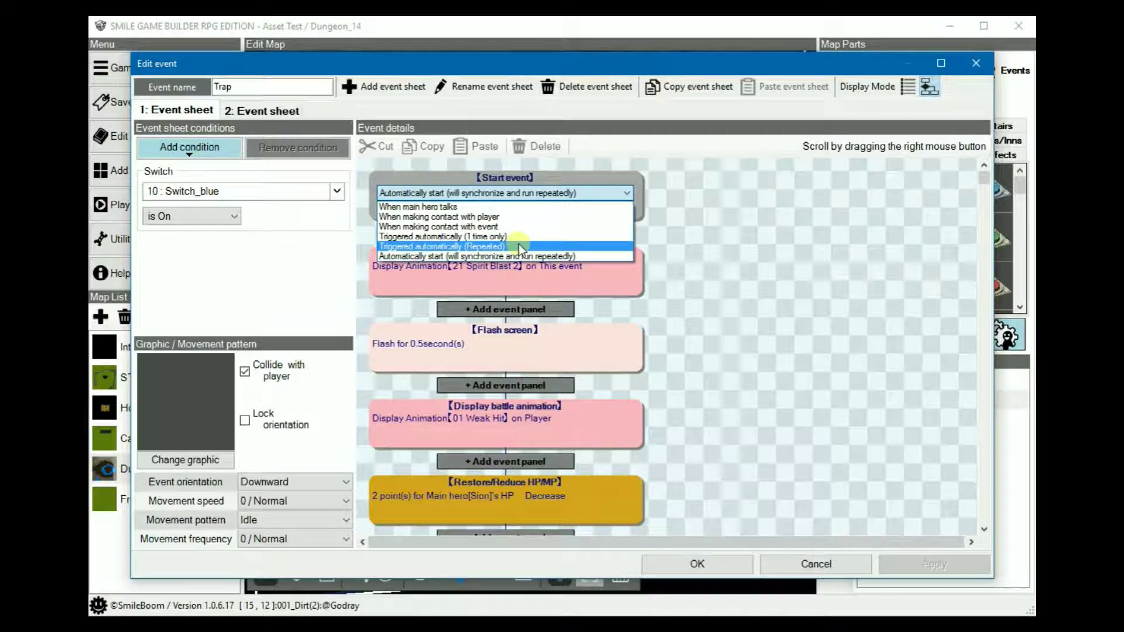
pyautogui.click(743, 272)
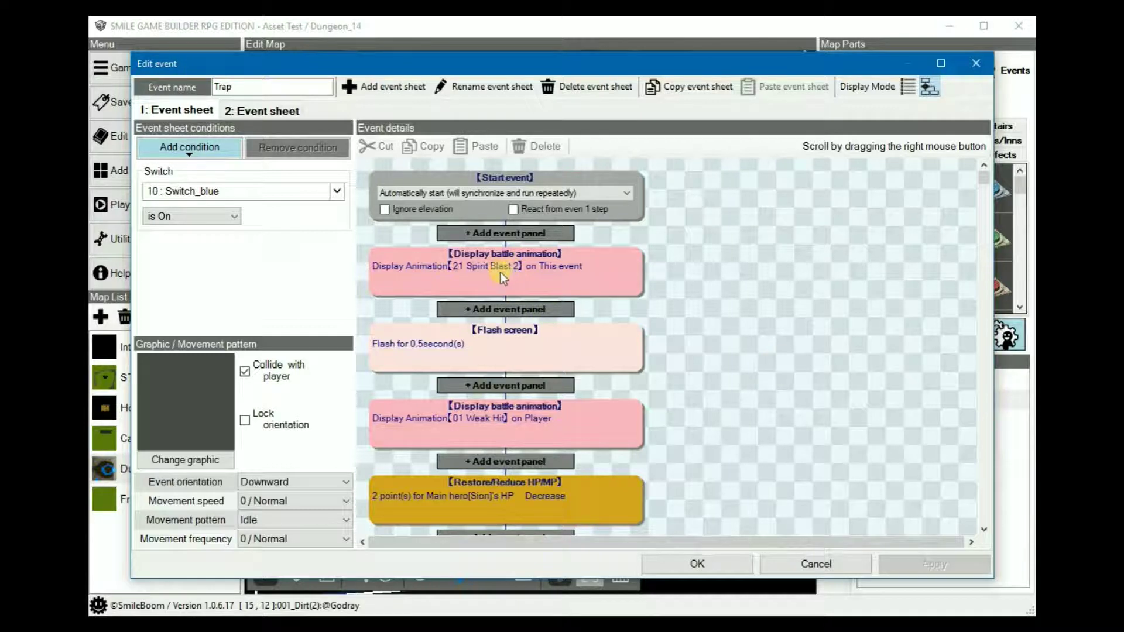
# Step: Check where the Display battle animation panel is found, and examine the alignment and effect of the Trap event's first one
pyautogui.click(505, 233)
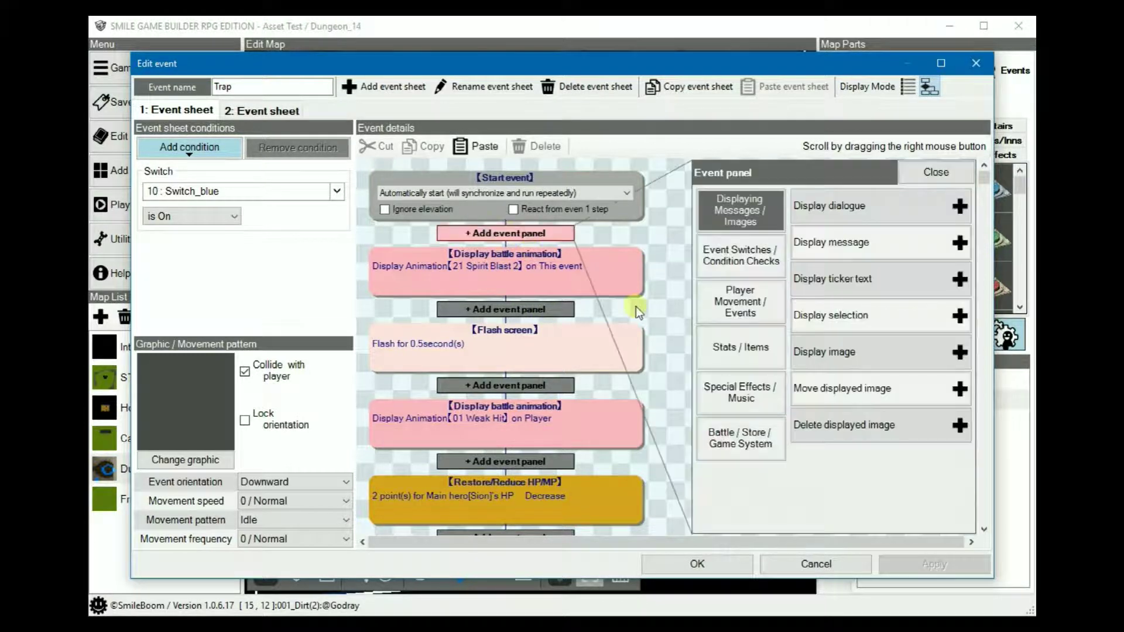
pyautogui.click(740, 394)
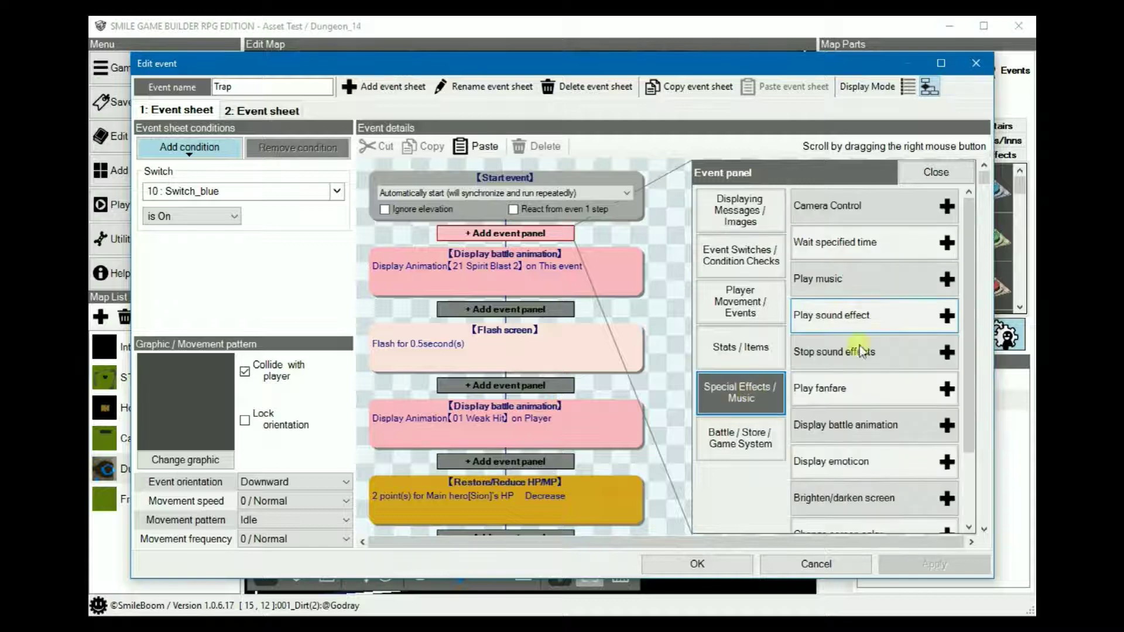
pyautogui.click(864, 426)
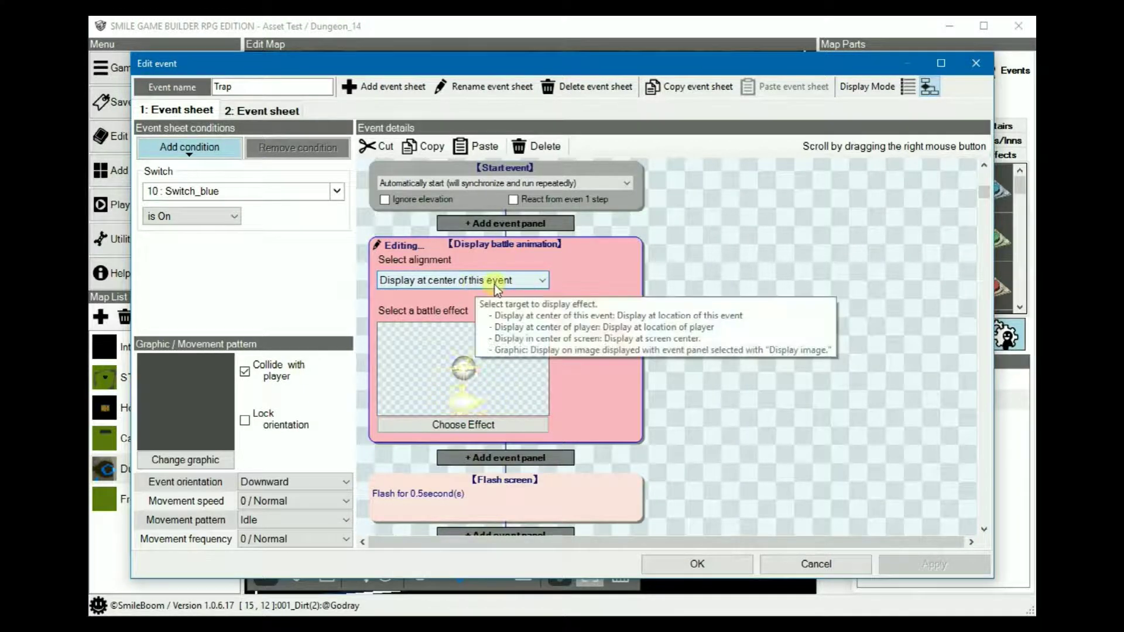
pyautogui.moveTo(693, 401); pyautogui.dragTo(714, 266, button='right')
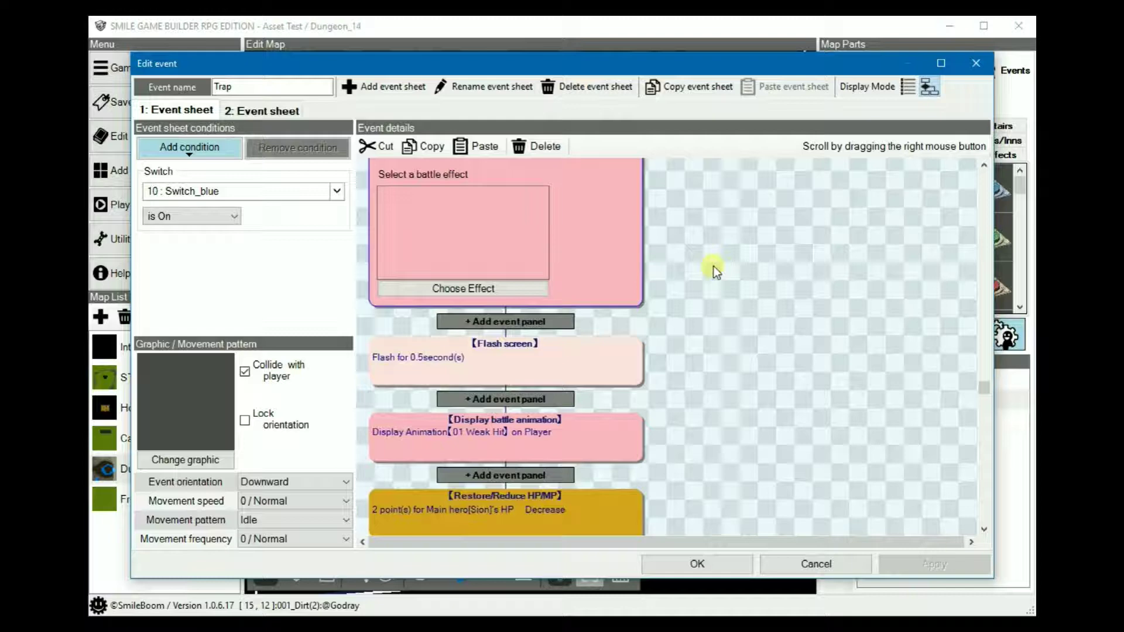
pyautogui.click(699, 387)
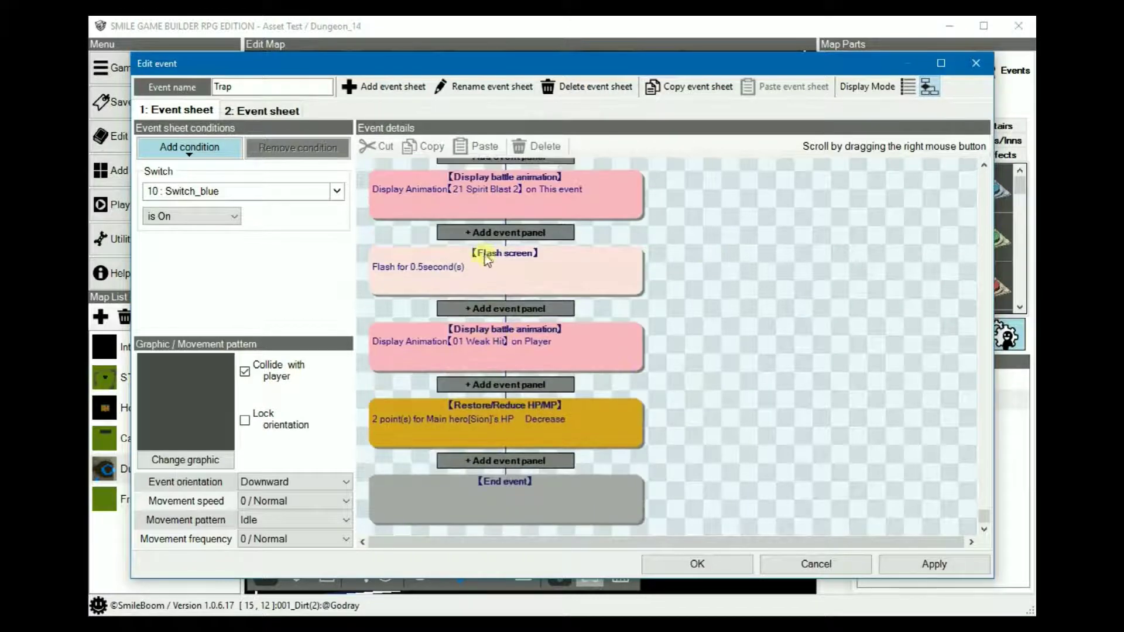
# Step: Examine the Trap event's Flash screen duration and the alignment and effect of its second Display battle animation panel
pyautogui.click(513, 265)
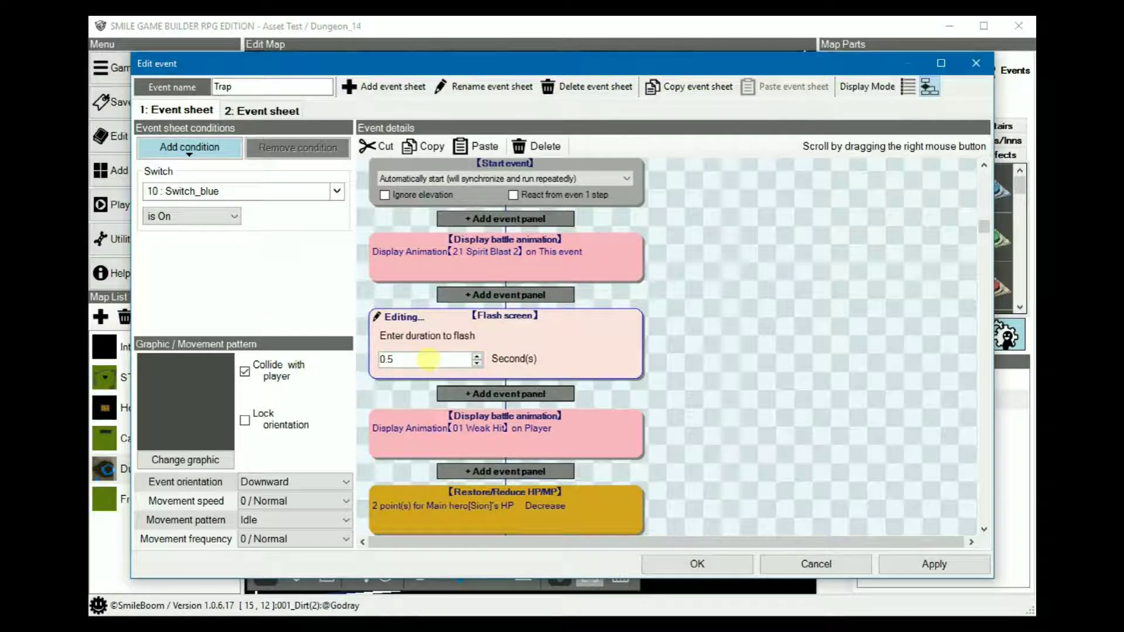
pyautogui.moveTo(745, 412); pyautogui.dragTo(744, 333, button='right')
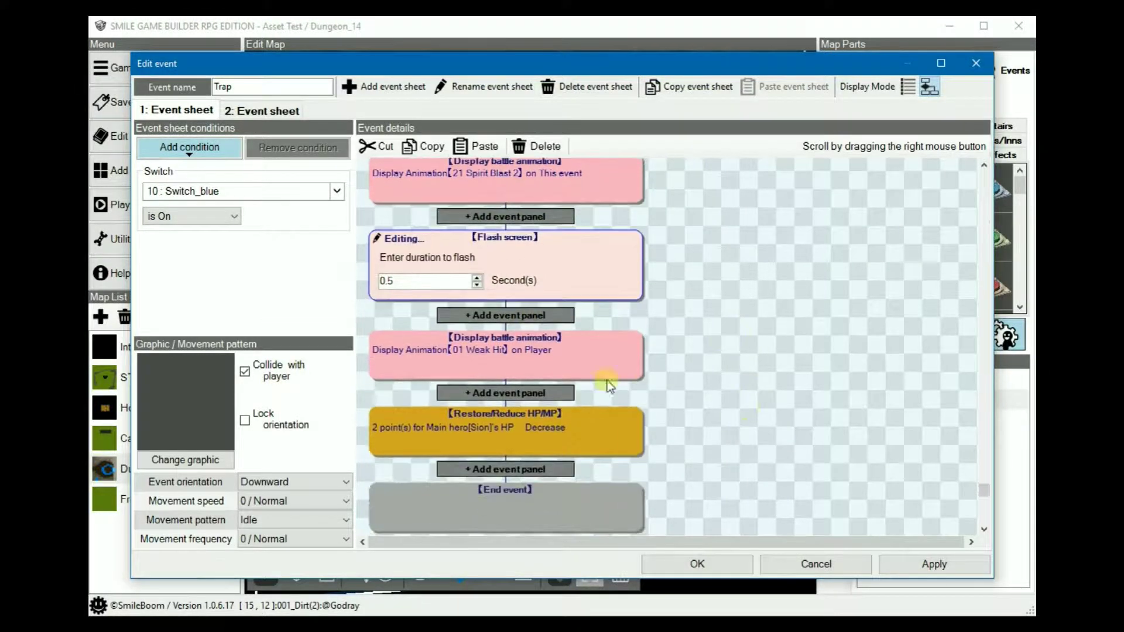
pyautogui.click(556, 372)
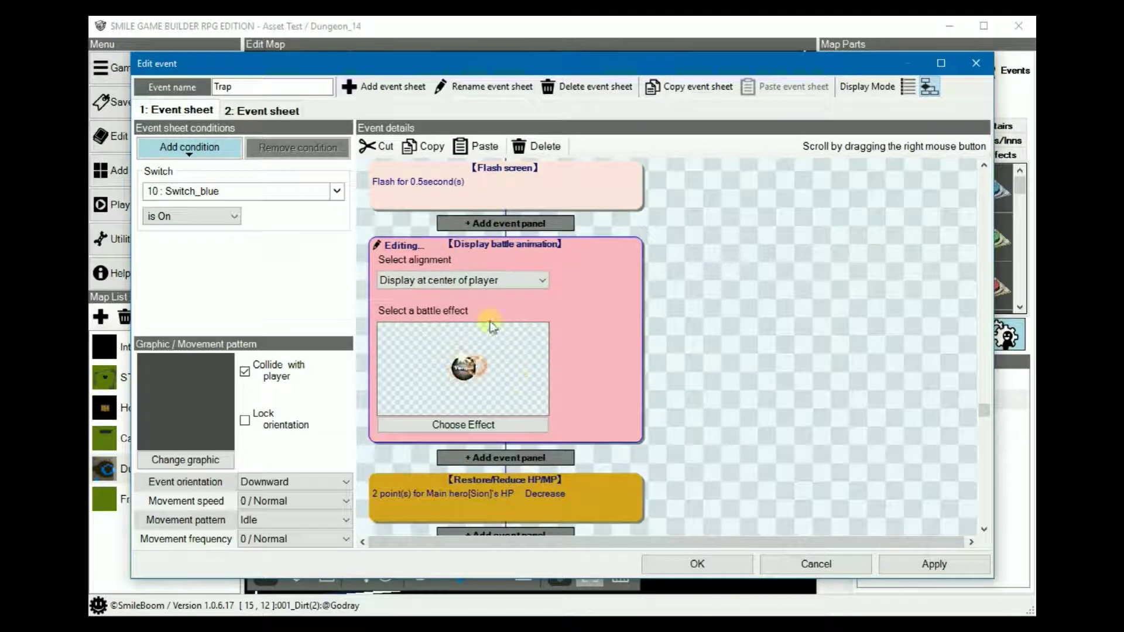
pyautogui.click(423, 285)
pyautogui.click(677, 346)
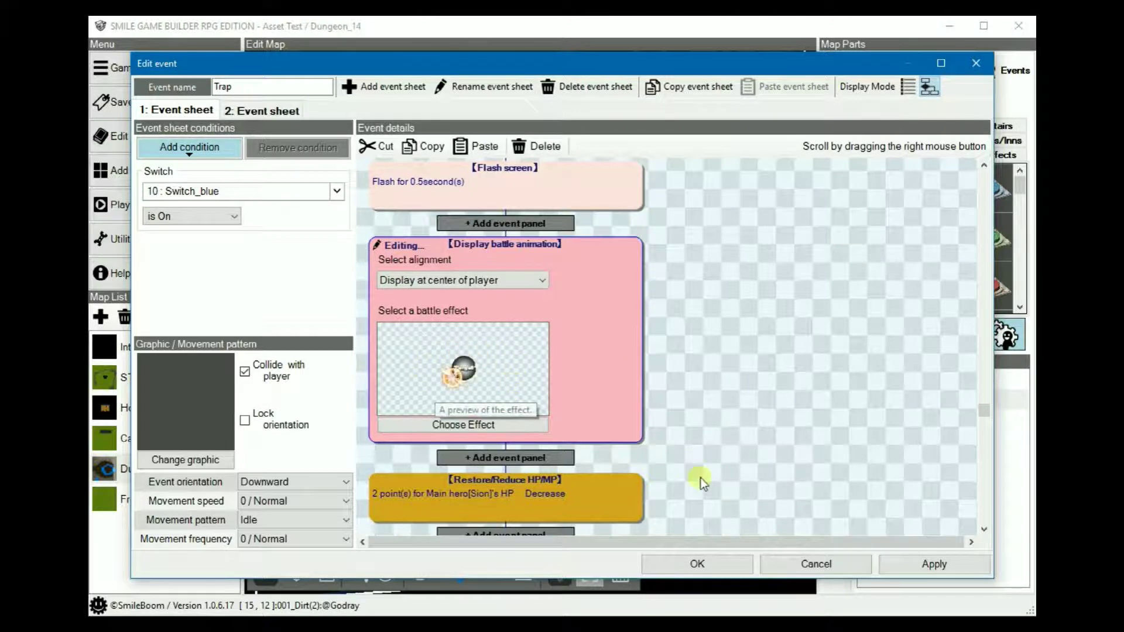
pyautogui.scroll(-1, 771, 444)
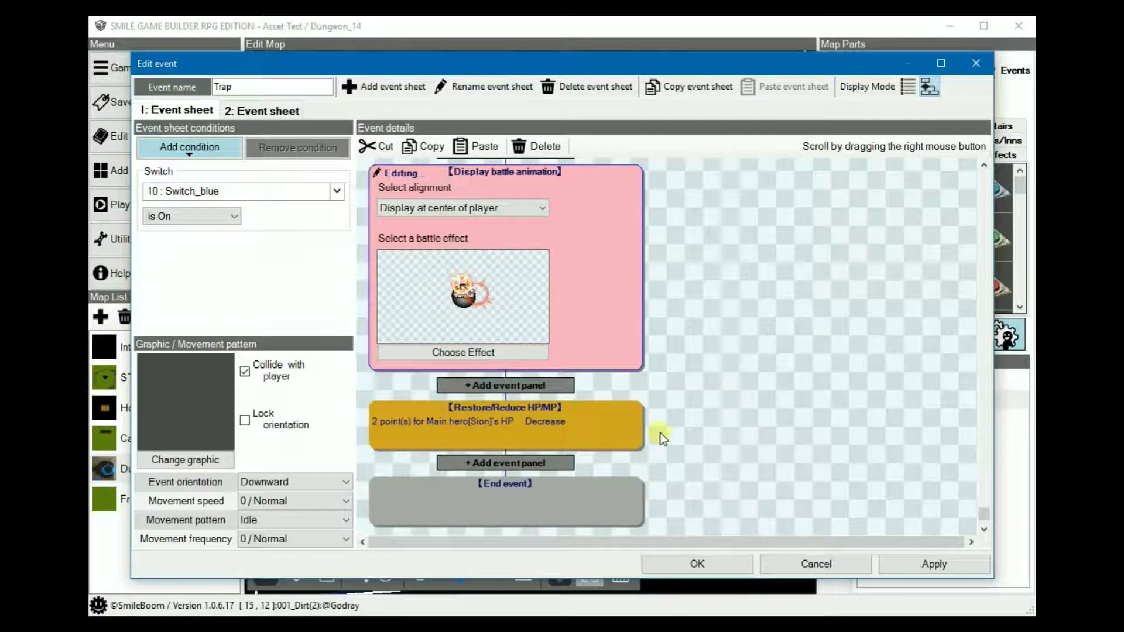
# Step: Examine the Restore/Reduce HP/MP panel's character, effect type, amount and Decrease option, and accept the Trap event
pyautogui.click(510, 385)
pyautogui.click(738, 346)
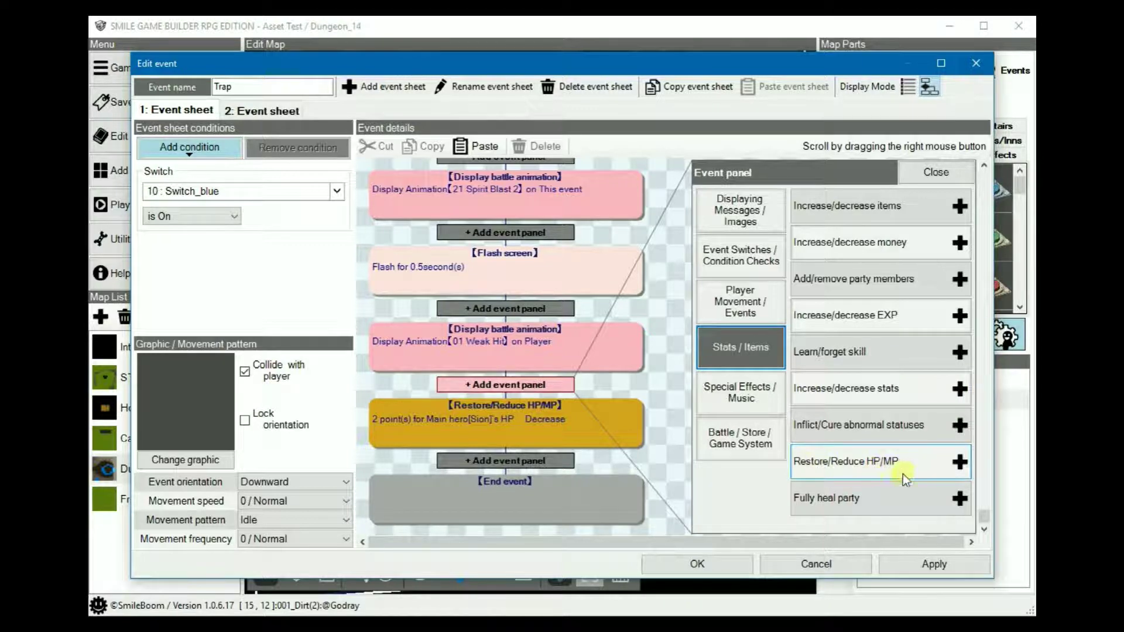
pyautogui.click(529, 423)
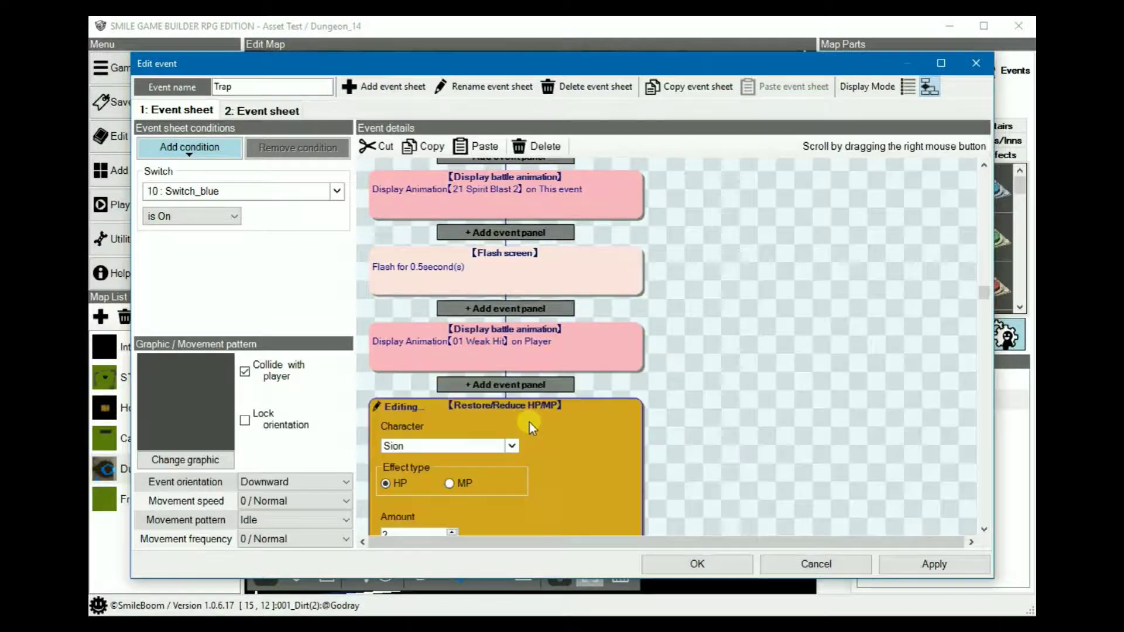
pyautogui.scroll(-3, 529, 422)
pyautogui.click(468, 424)
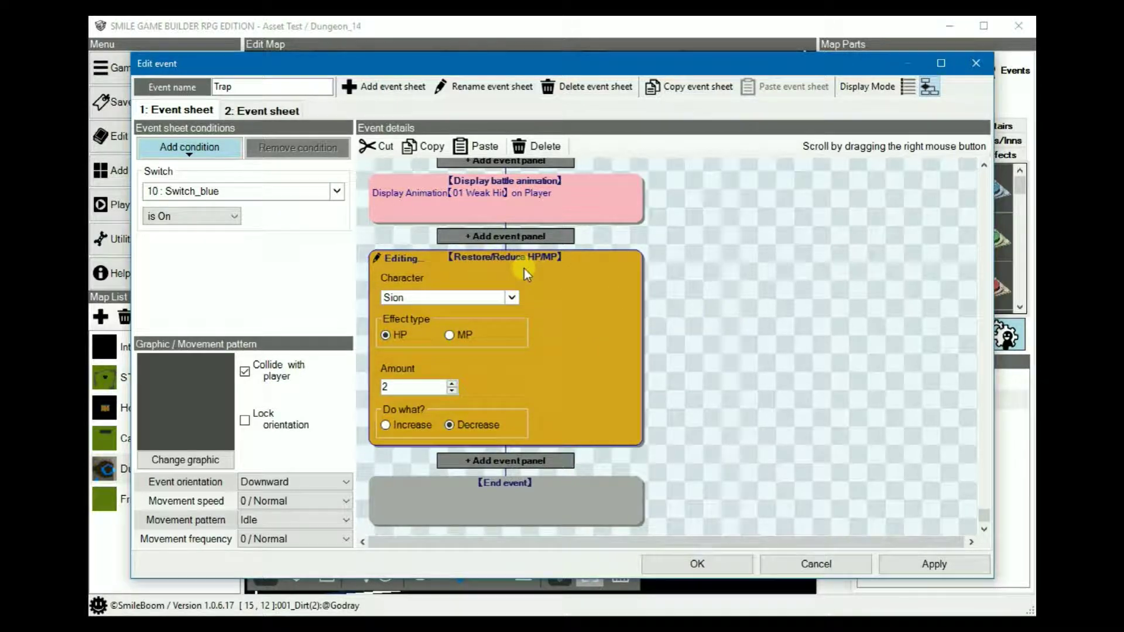
pyautogui.click(716, 562)
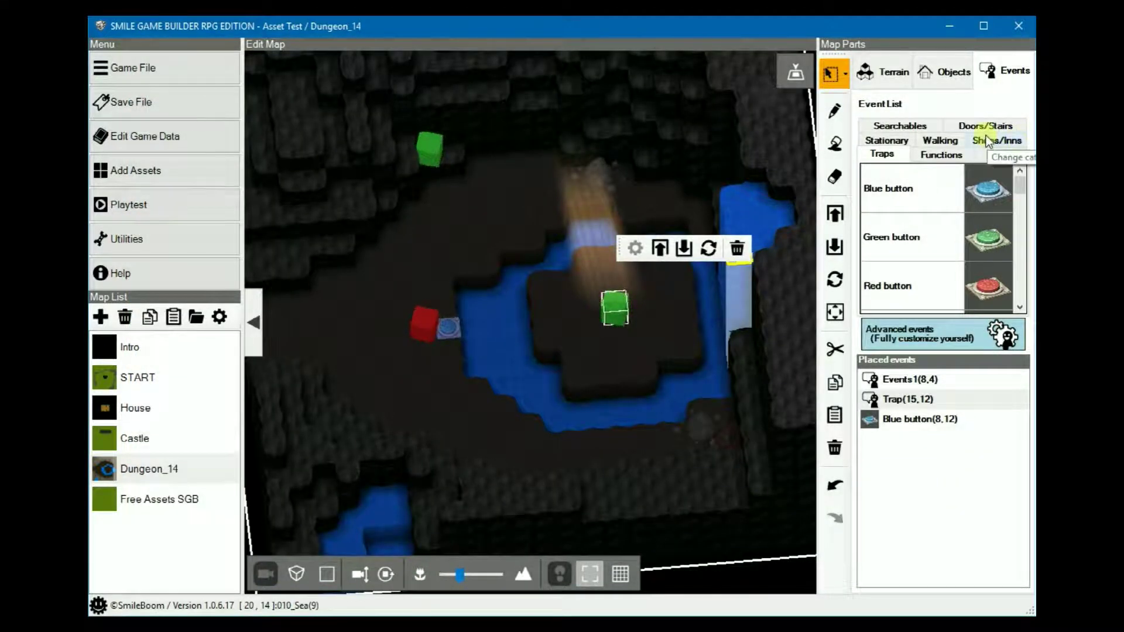
# Step: Open the placed Blue button trap event beside the water, review its Off->On sheet, and accept the event
pyautogui.click(1008, 70)
pyautogui.click(882, 154)
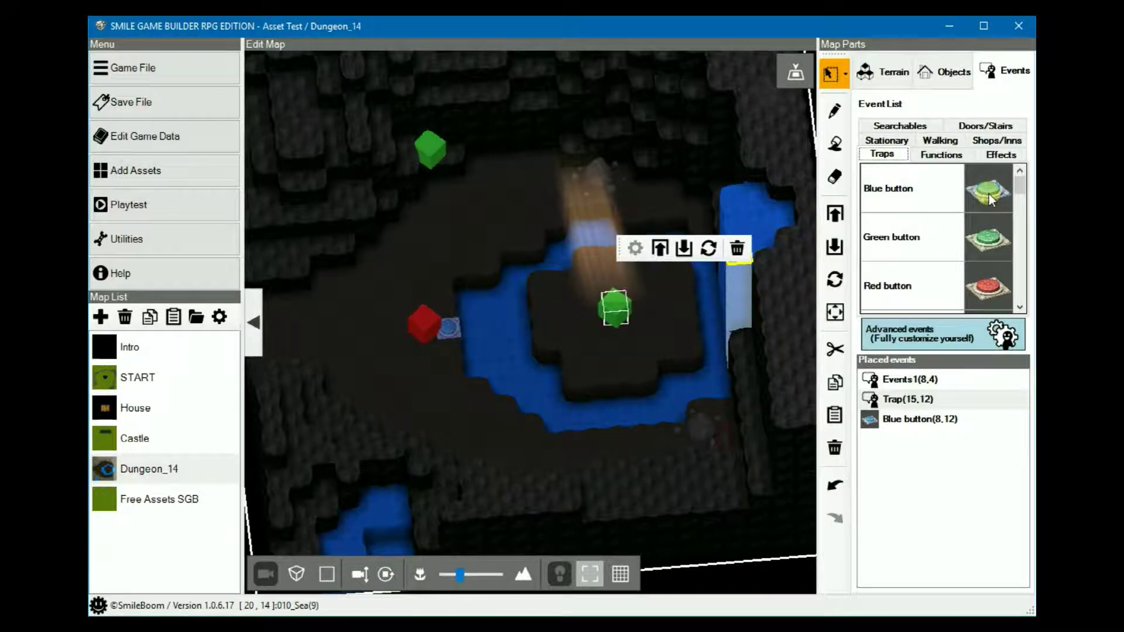
pyautogui.click(447, 330)
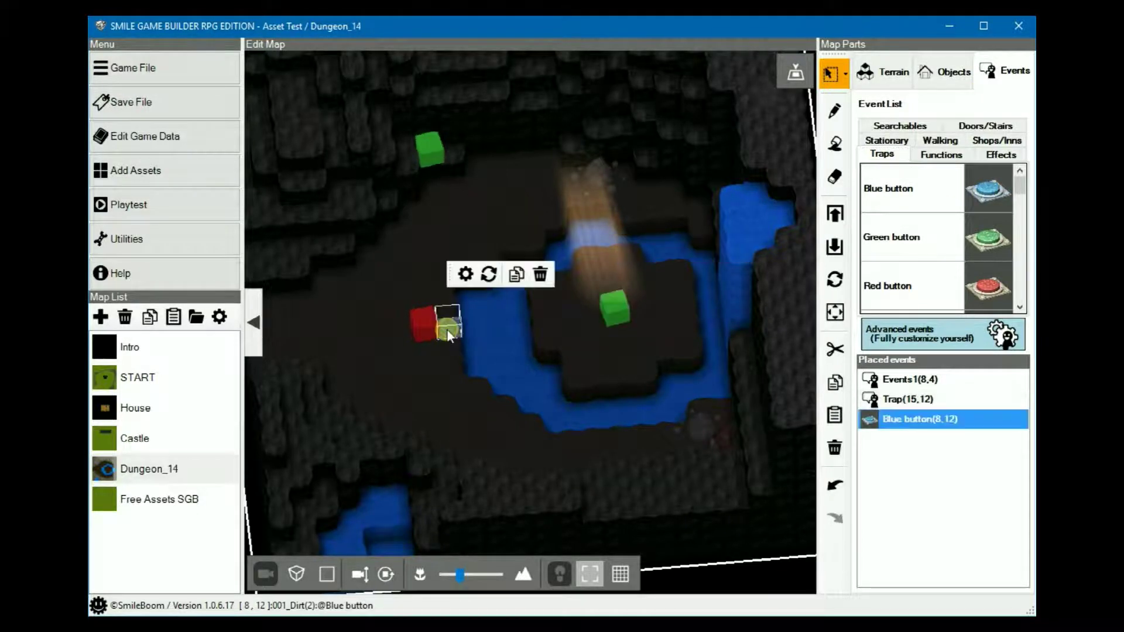
pyautogui.doubleClick(448, 330)
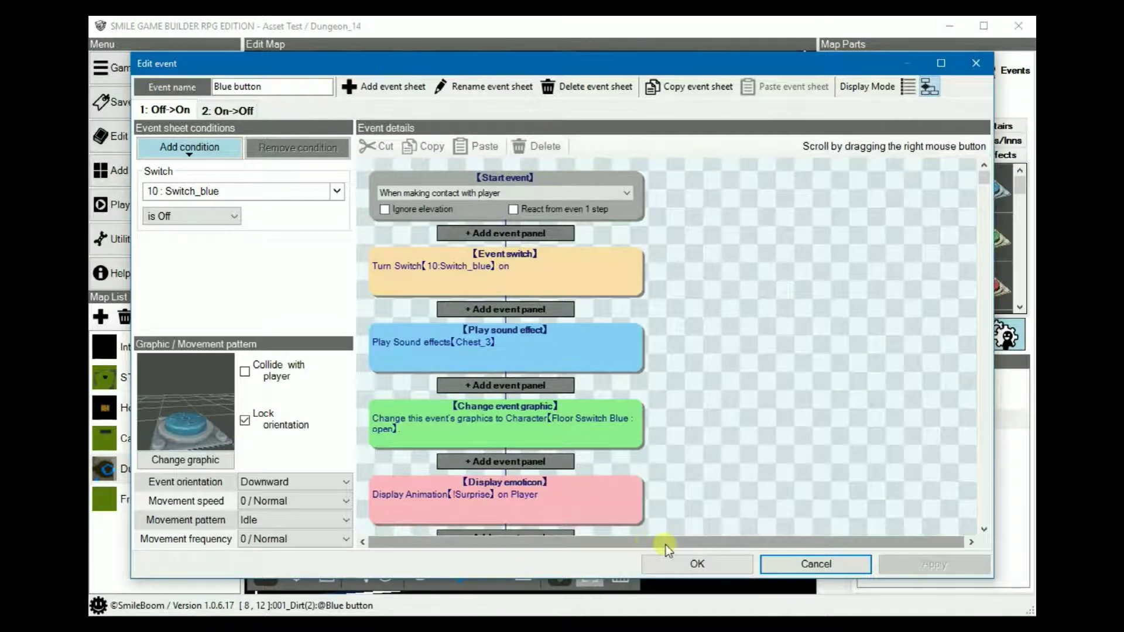
pyautogui.click(697, 564)
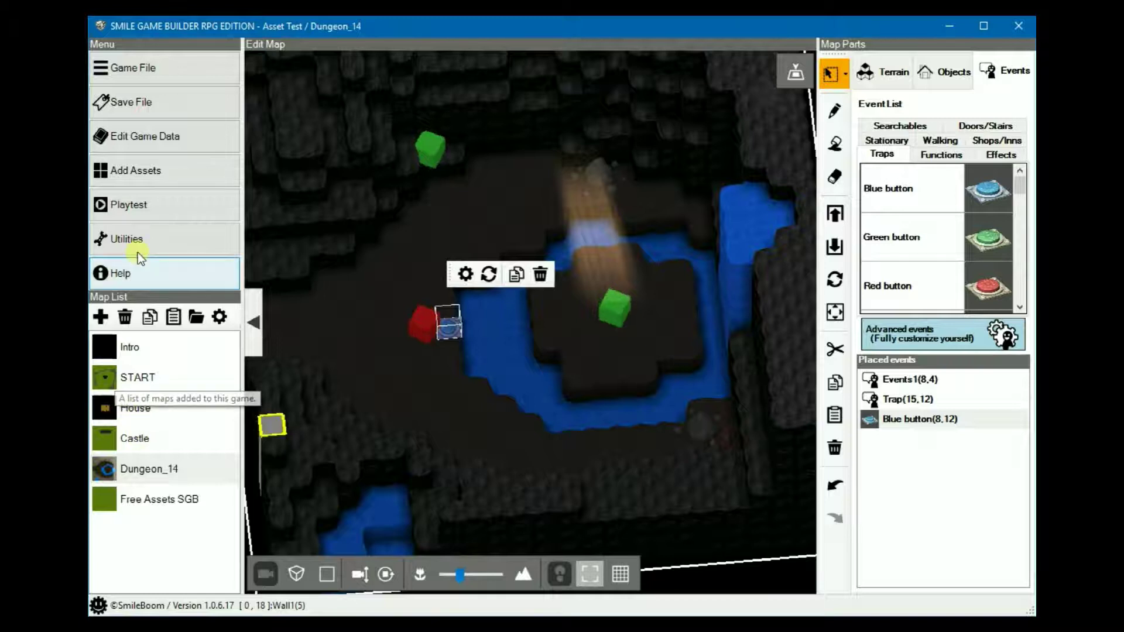
# Step: Playtest Dungeon_14, walk the hero over the blue floor button to trigger the trap, and check the party's HP in the game menu
pyautogui.click(141, 210)
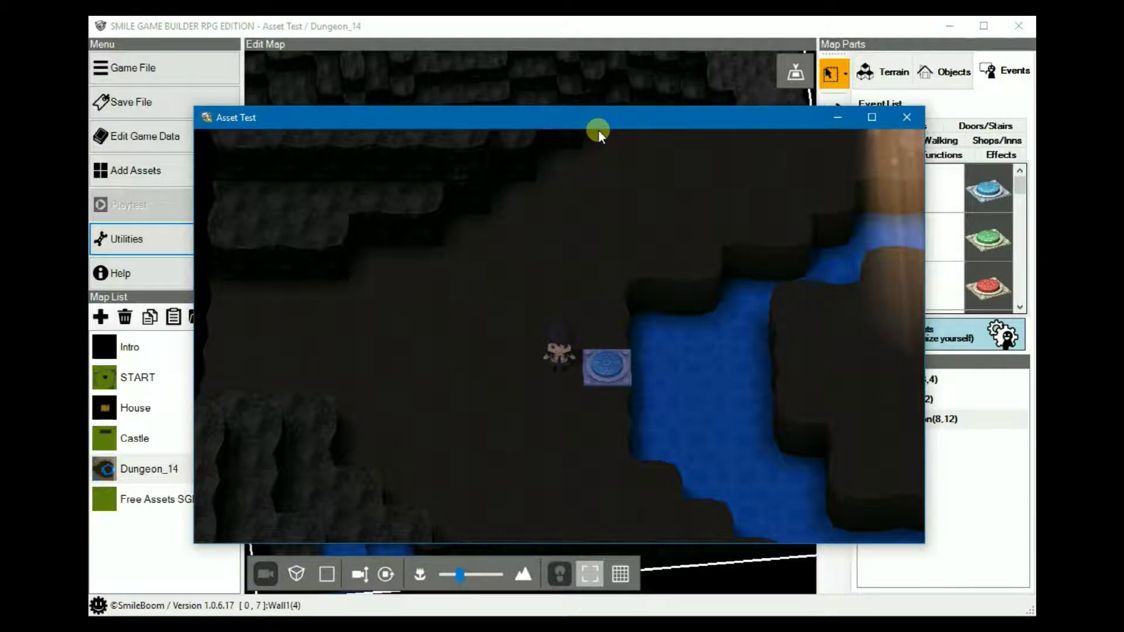
pyautogui.press('d')
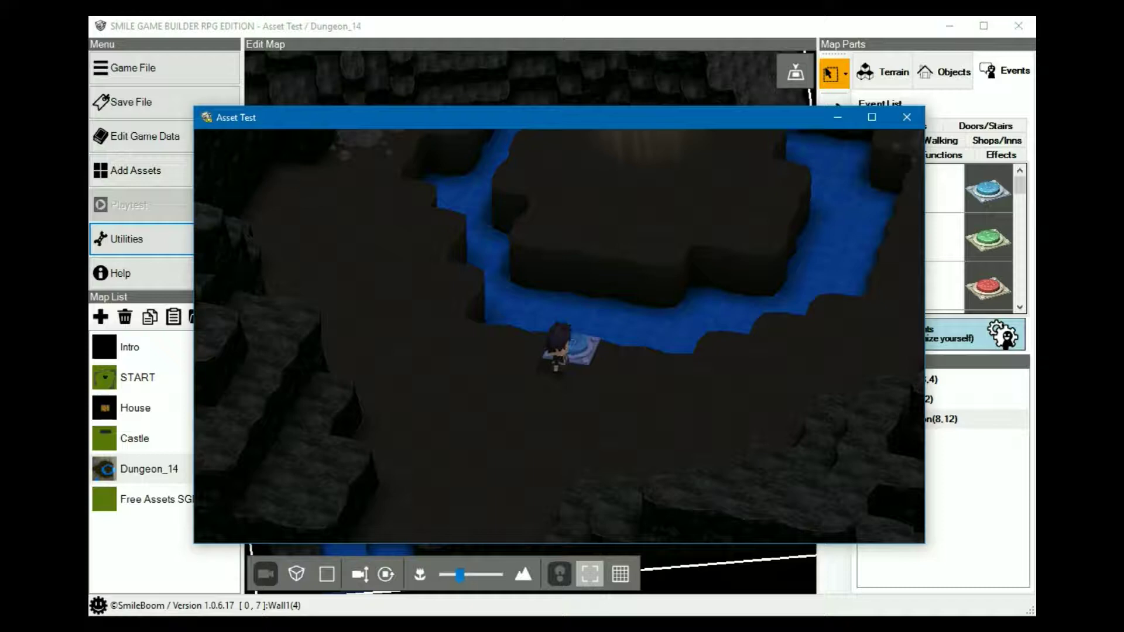
pyautogui.press('d')
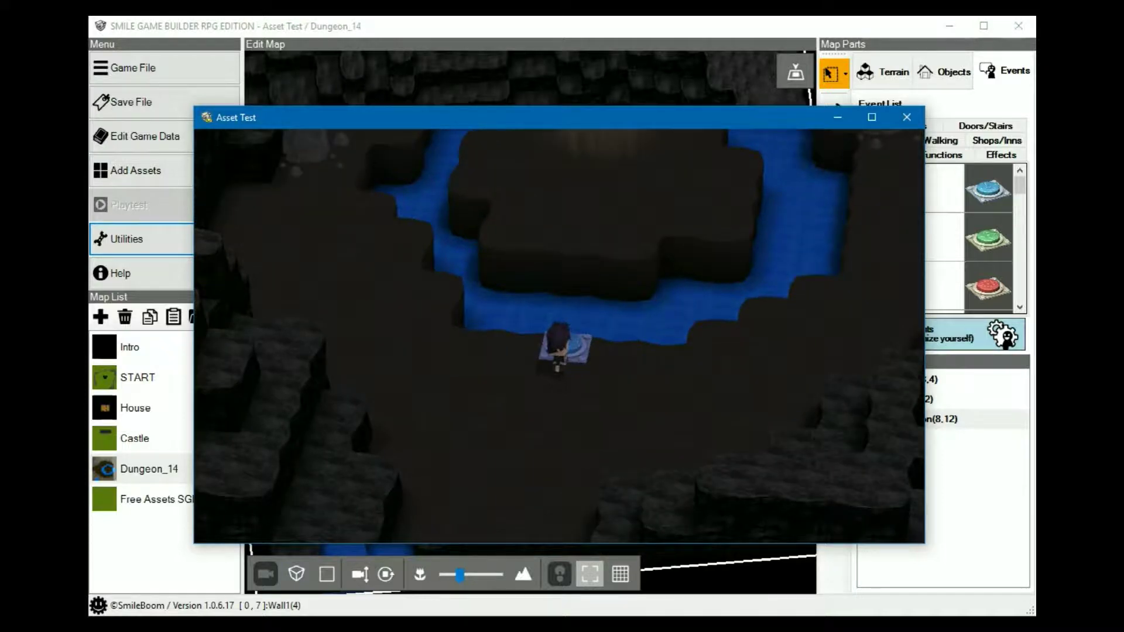
pyautogui.press('Up')
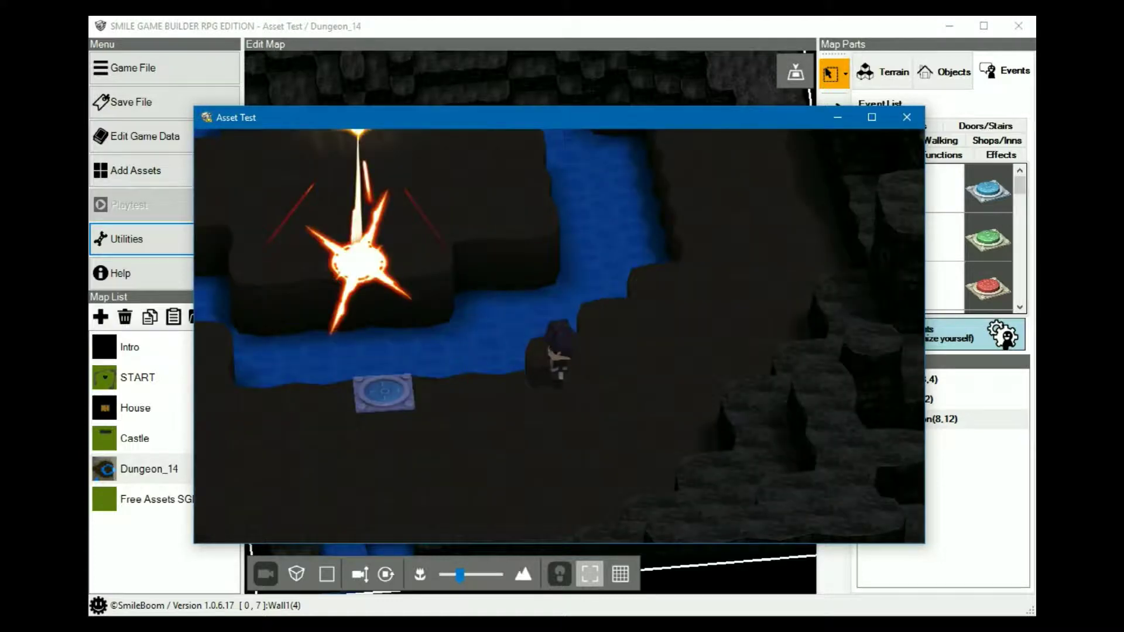
pyautogui.press('Escape')
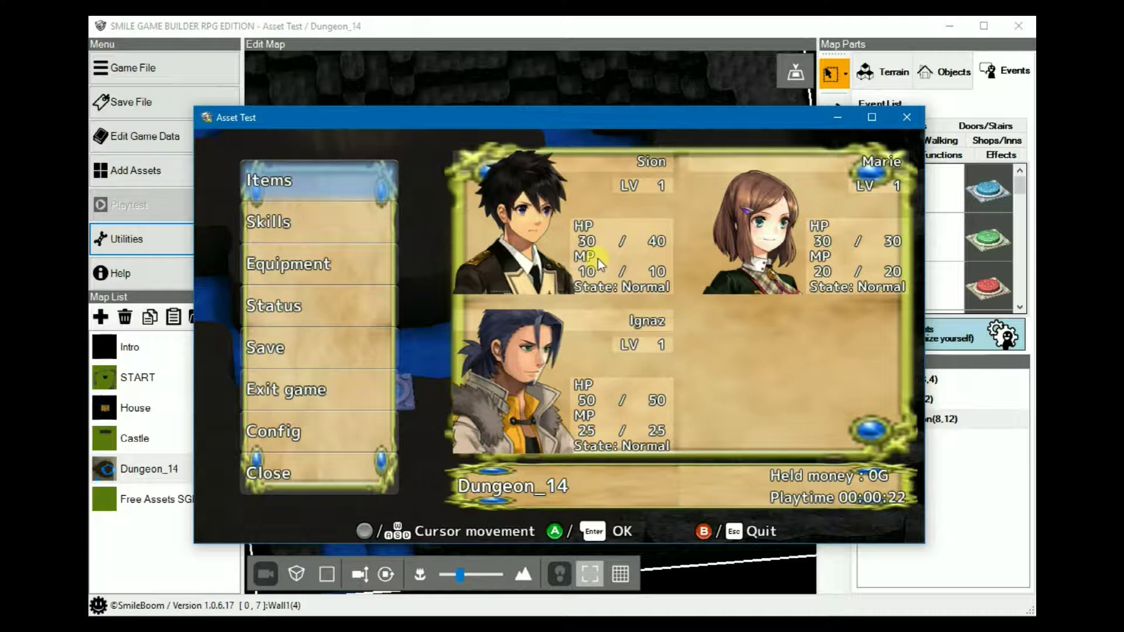
pyautogui.press('Escape')
# Step: Walk the hero around and back over the blue floor button to switch the trap, and end the playtest
pyautogui.press('Left')
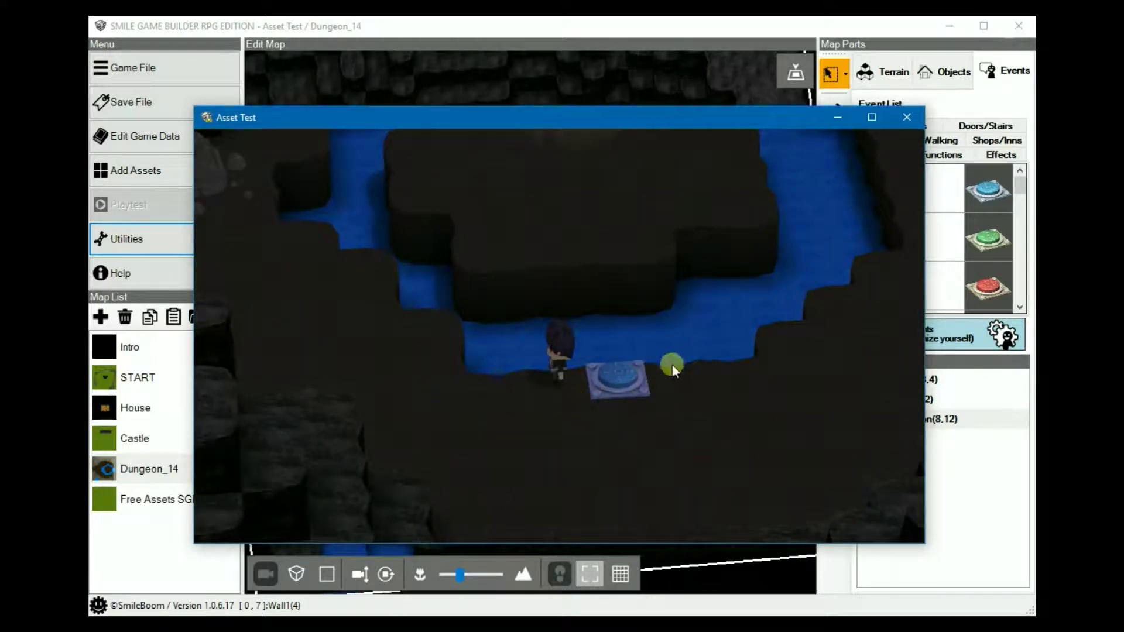
pyautogui.press('Down')
pyautogui.press('Right')
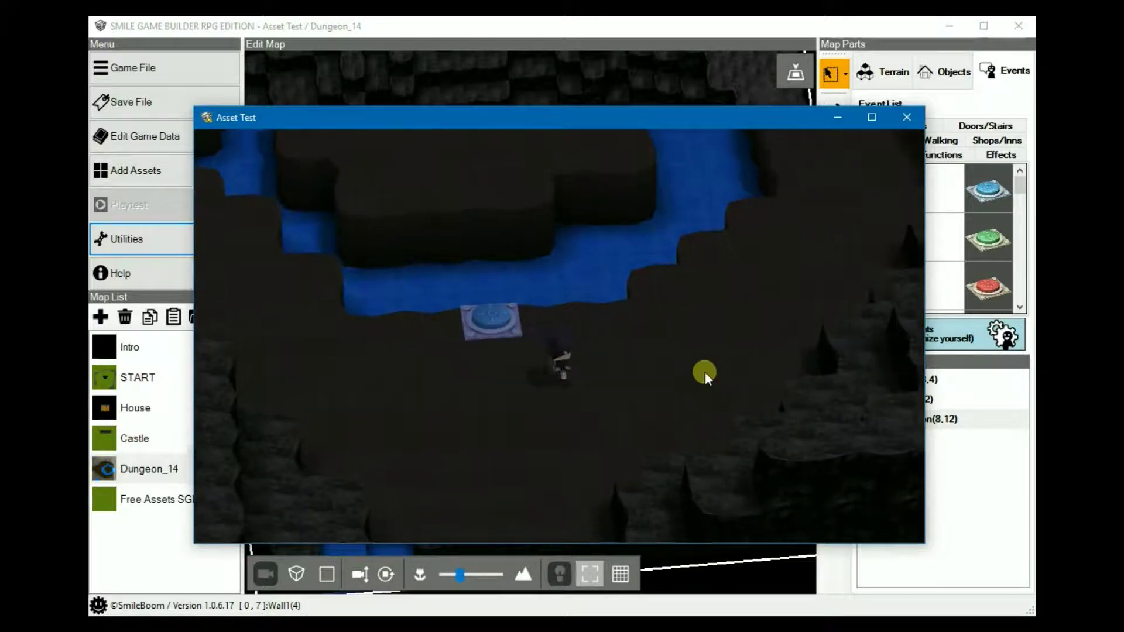
pyautogui.press('Up')
pyautogui.press('Right')
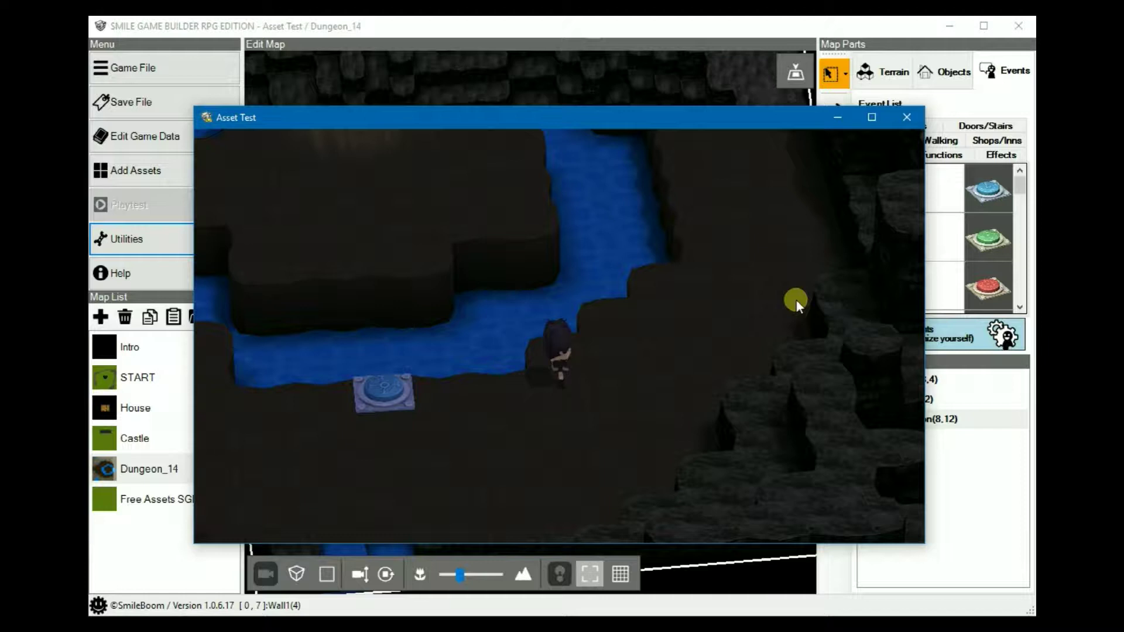
pyautogui.click(907, 117)
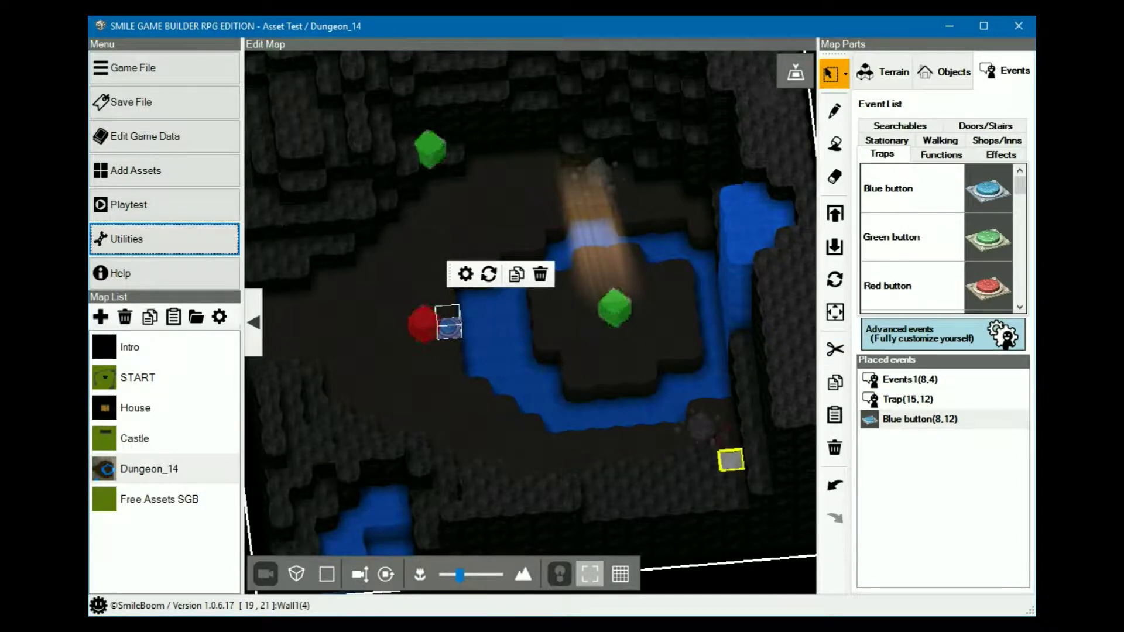
# Step: Place a Red button trap event with its default graphic at (17,19), on the dirt below the water
pyautogui.click(989, 286)
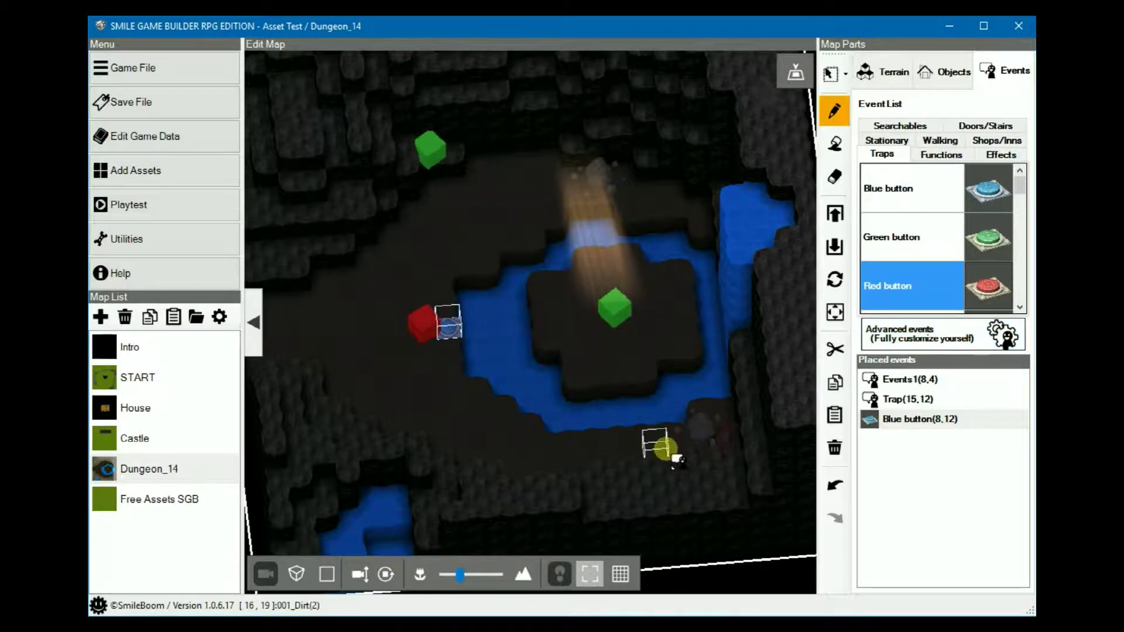
pyautogui.click(679, 452)
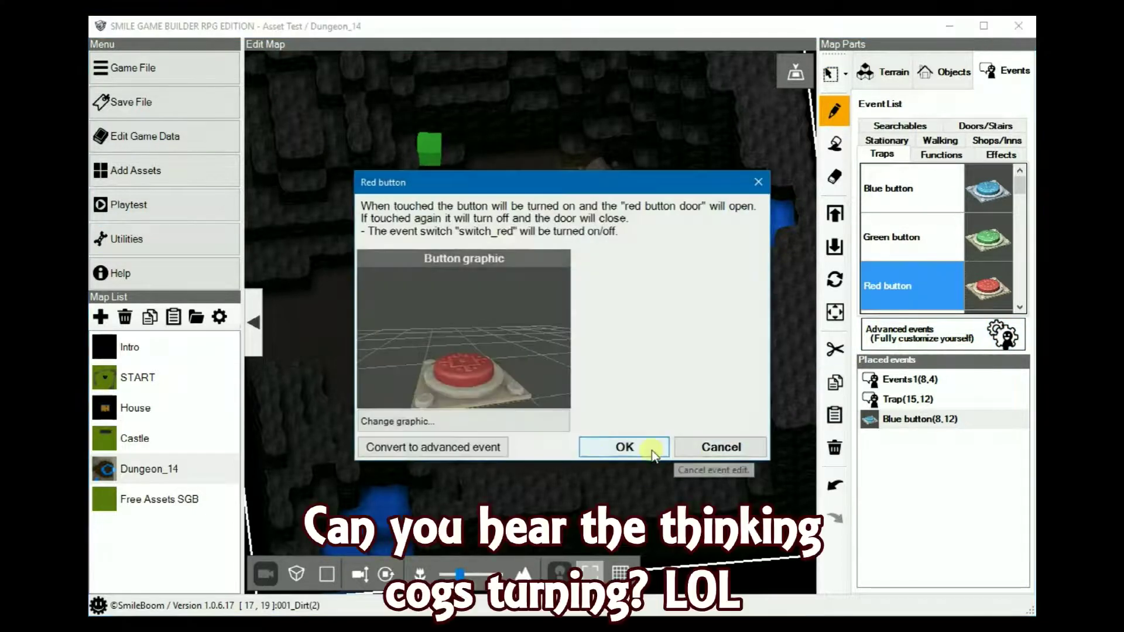
pyautogui.click(624, 447)
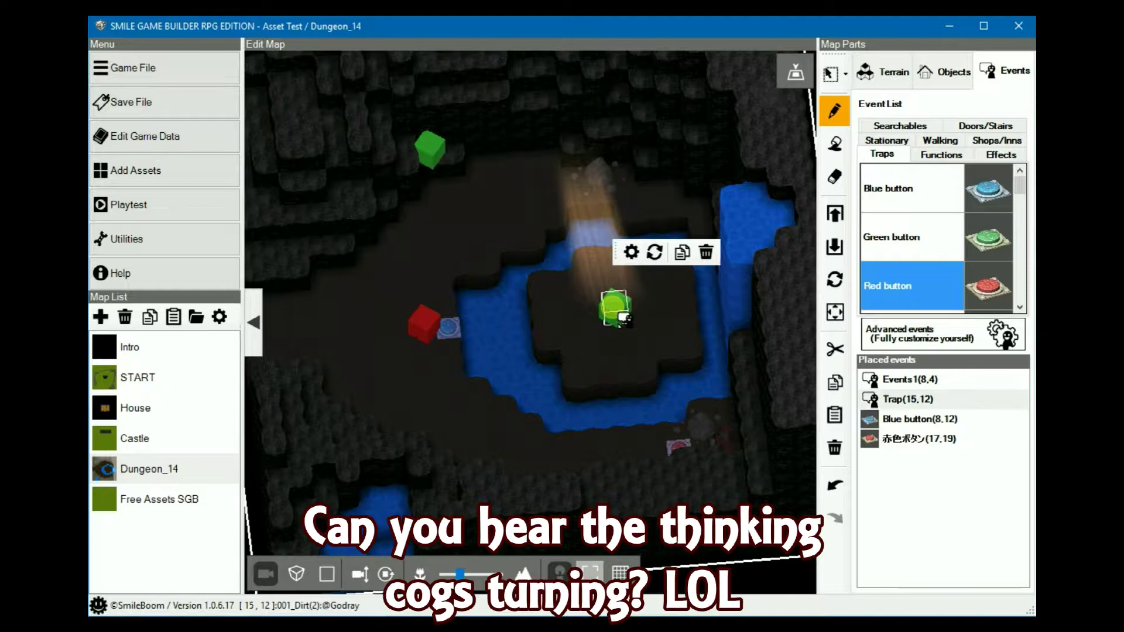
# Step: Open the Trap event on the island, check its first sheet's switch condition and panels, and accept it
pyautogui.doubleClick(615, 309)
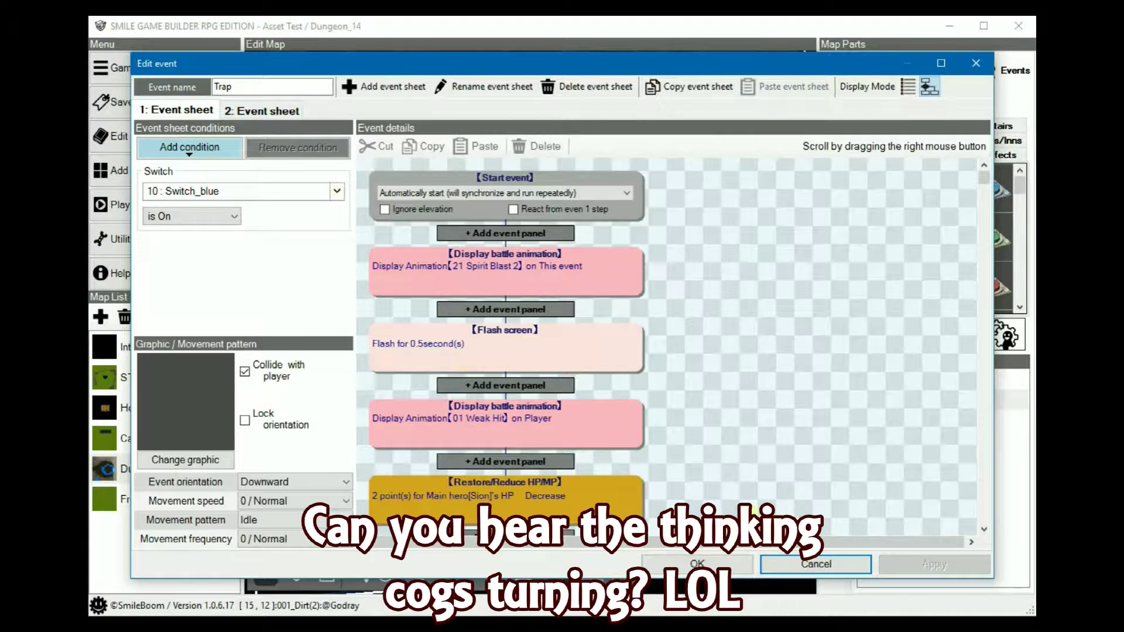
pyautogui.click(724, 562)
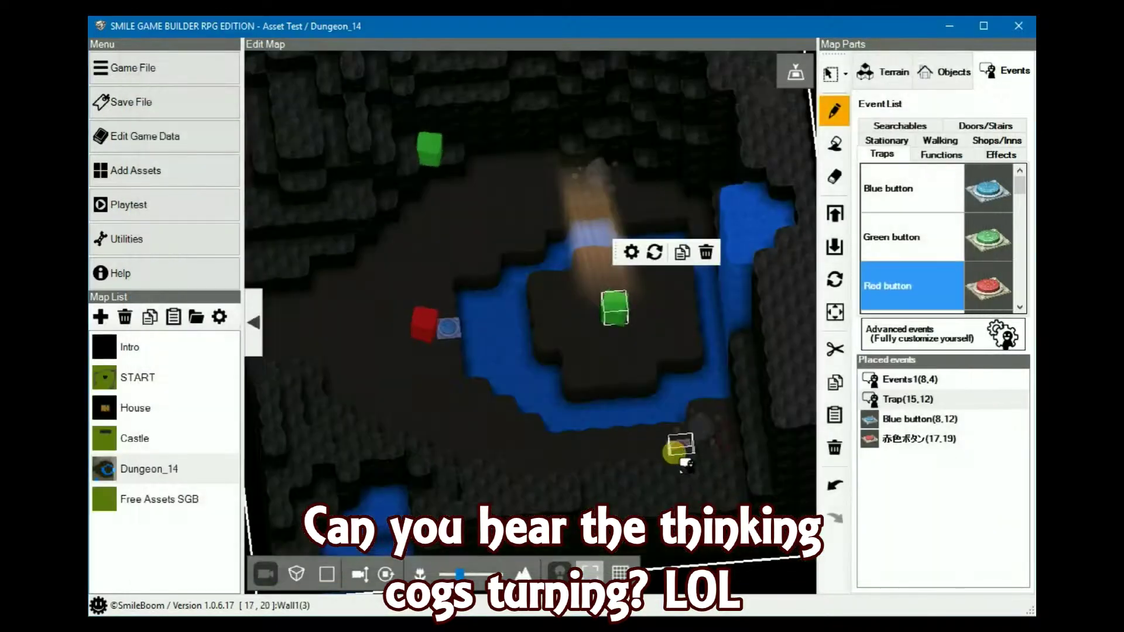
# Step: Open the placed red button event at (17,19) and add an Event switch panel after Display emoticon on its Off->On sheet
pyautogui.click(674, 451)
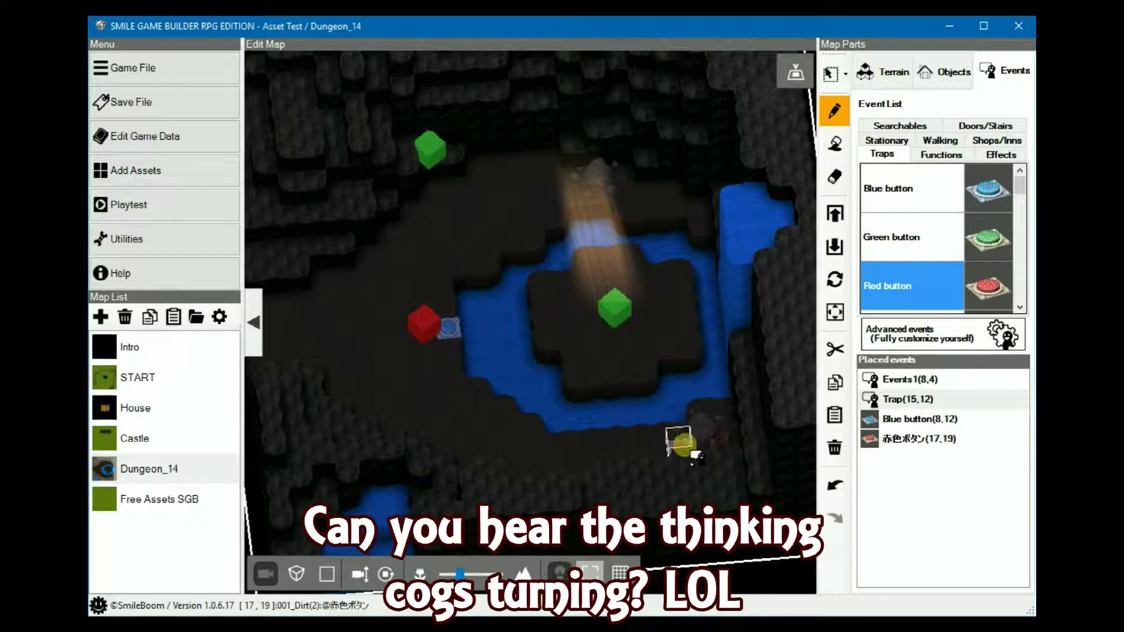
pyautogui.click(881, 440)
pyautogui.doubleClick(881, 440)
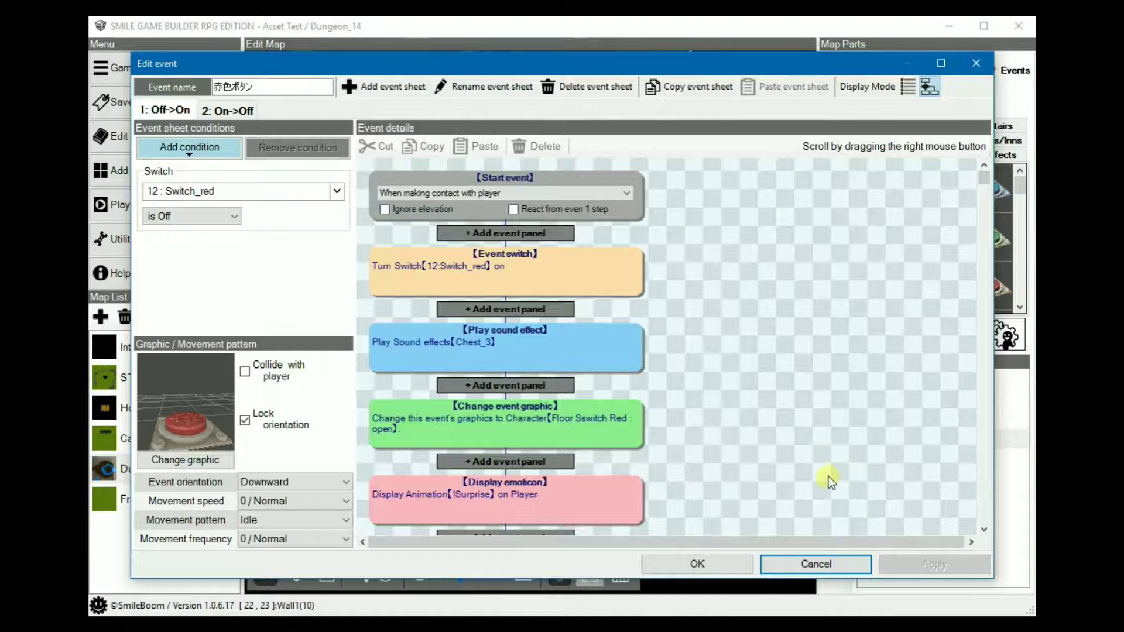
pyautogui.moveTo(828, 477); pyautogui.dragTo(831, 356, button='right')
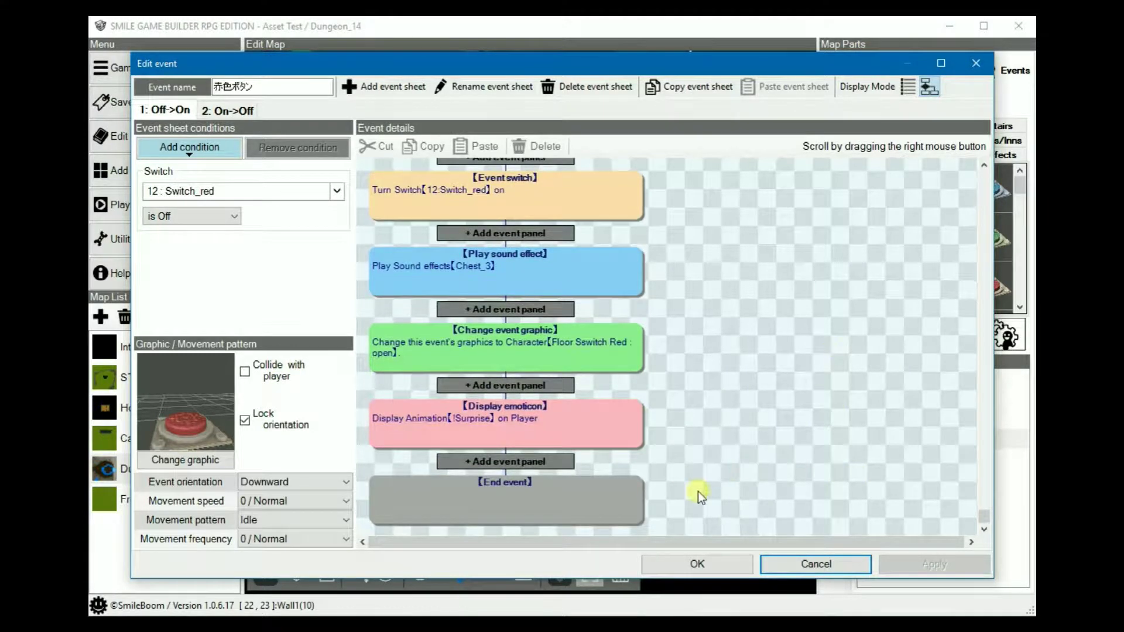
pyautogui.click(523, 462)
pyautogui.click(741, 248)
pyautogui.click(831, 208)
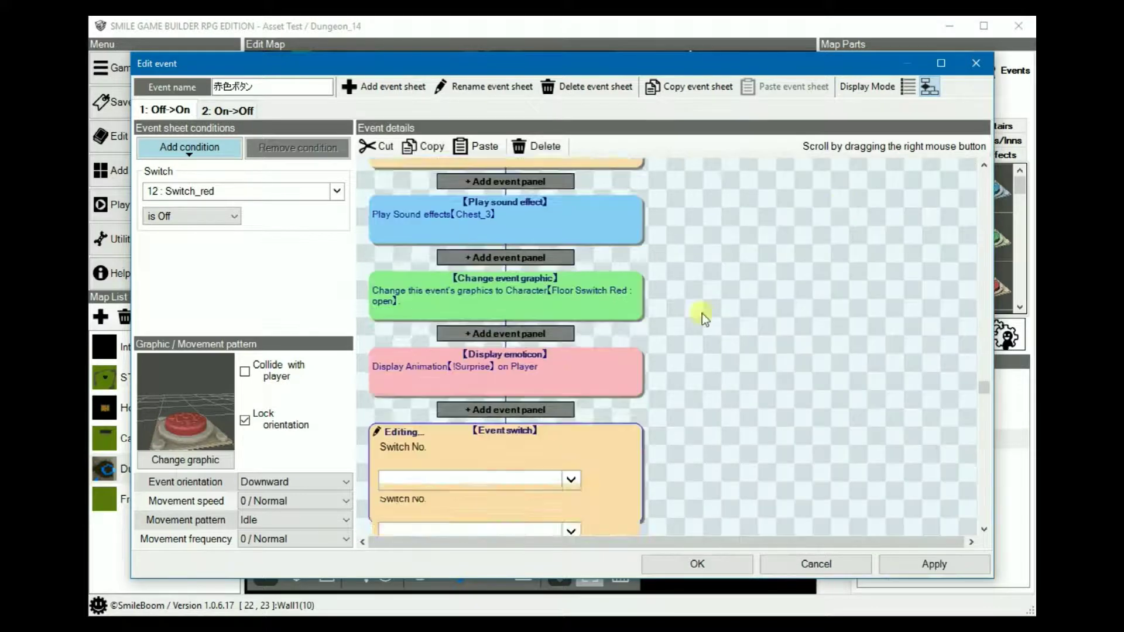
# Step: Set the red button's new Event switch panel to turn off 10: Switch_blue, and accept the event
pyautogui.click(495, 430)
pyautogui.click(467, 611)
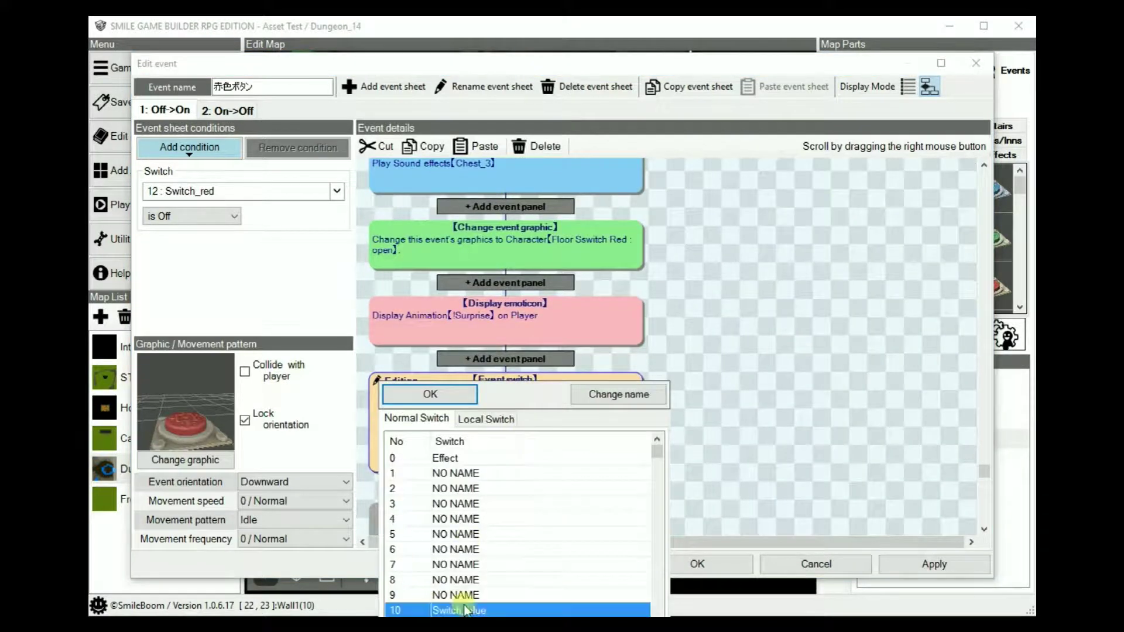
pyautogui.click(430, 395)
pyautogui.click(445, 453)
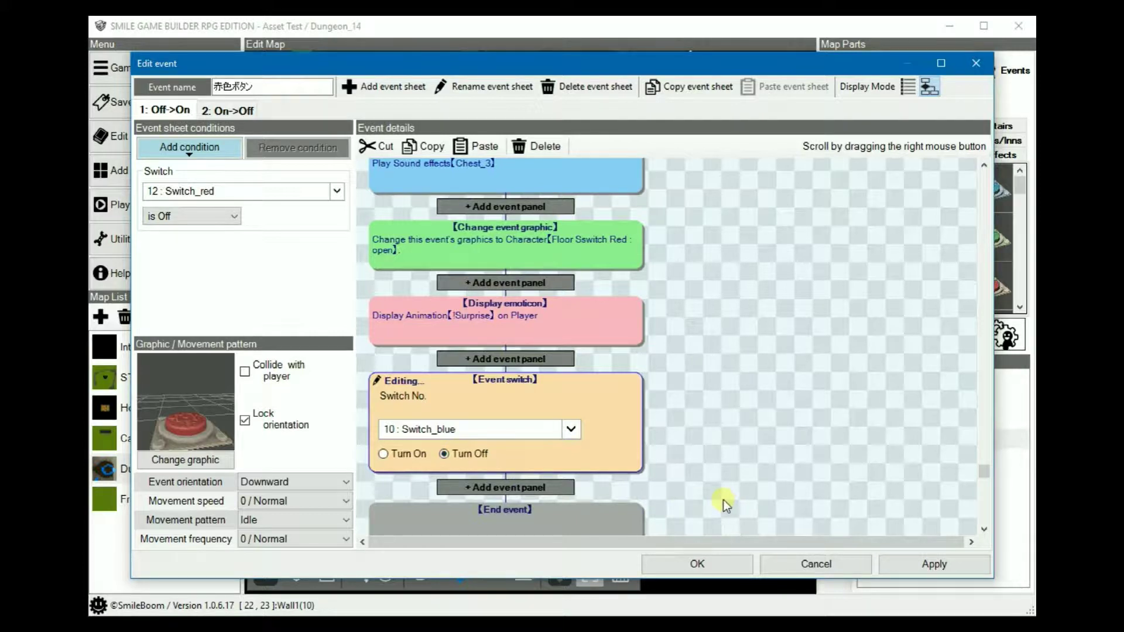
pyautogui.click(707, 562)
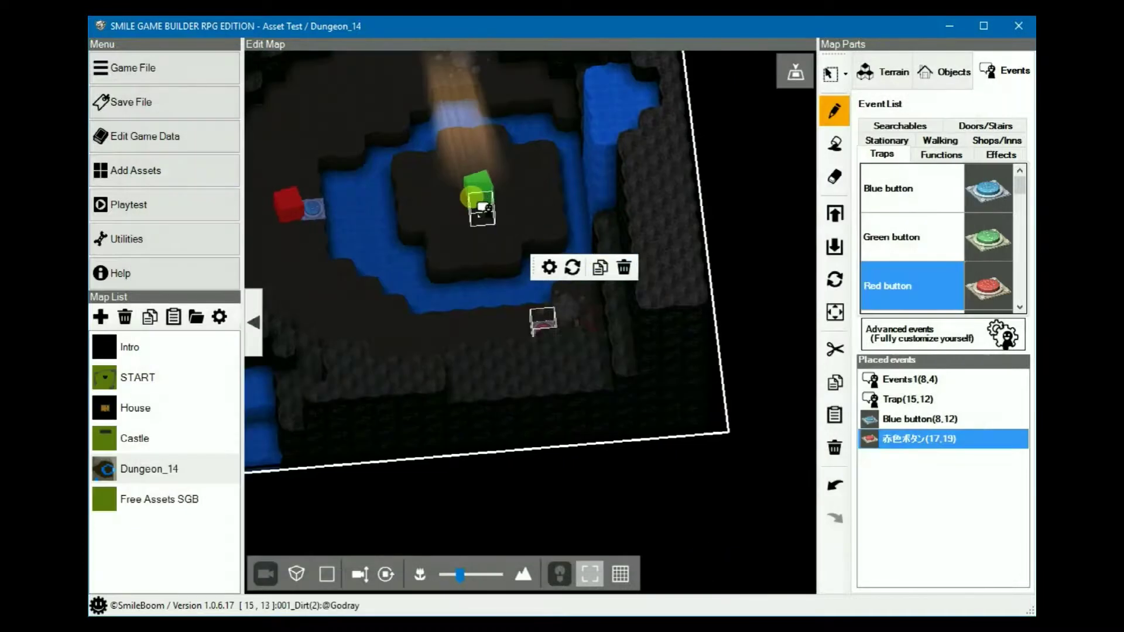
# Step: Open the placed Trap event, examine its second sheet's switch condition and start setting, and accept the event
pyautogui.rightClick(470, 188)
pyautogui.rightClick(471, 189)
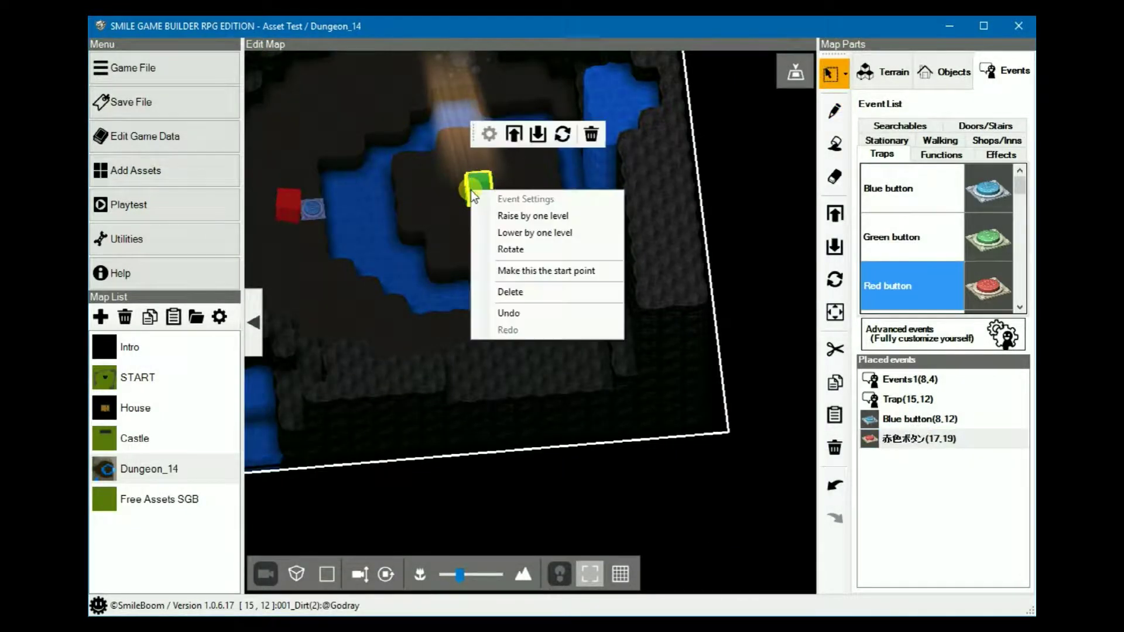
pyautogui.click(871, 438)
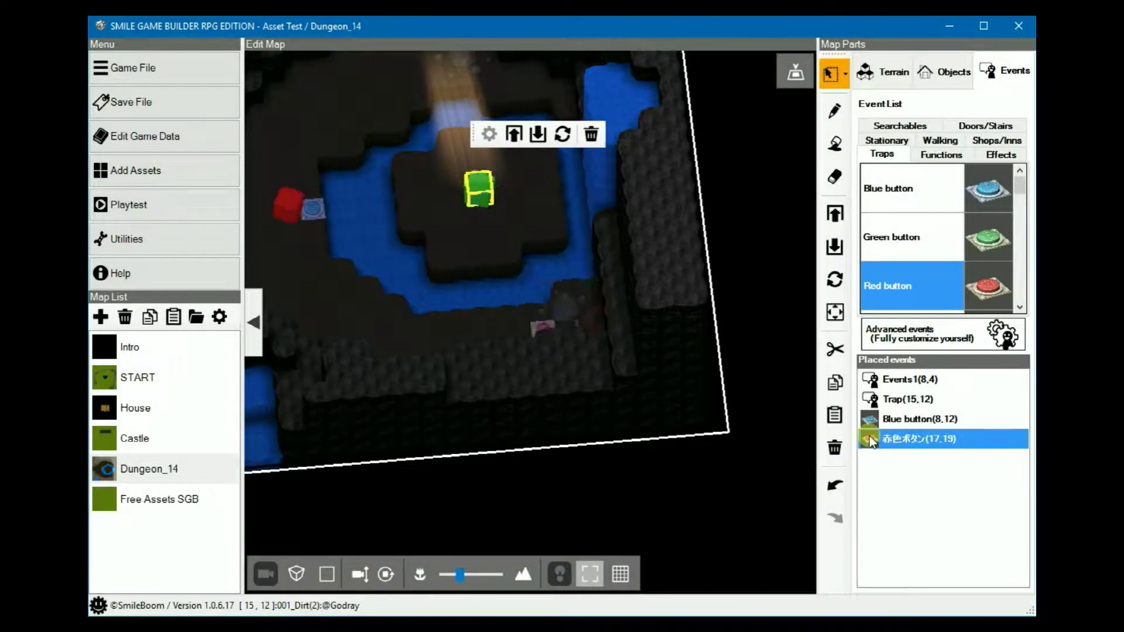
pyautogui.click(902, 399)
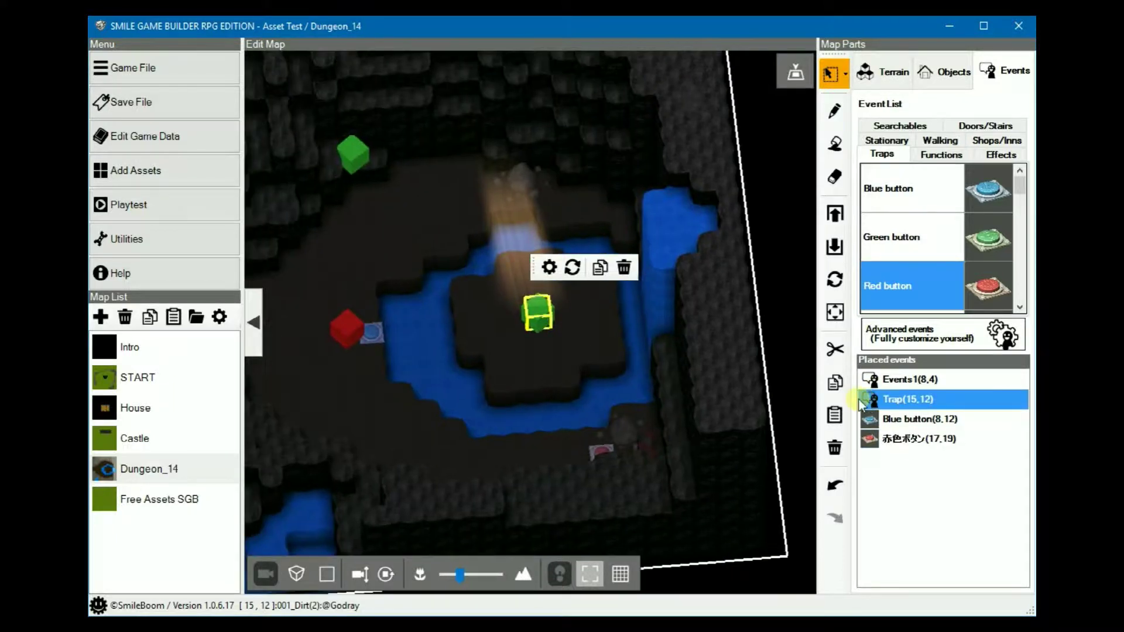
pyautogui.doubleClick(902, 399)
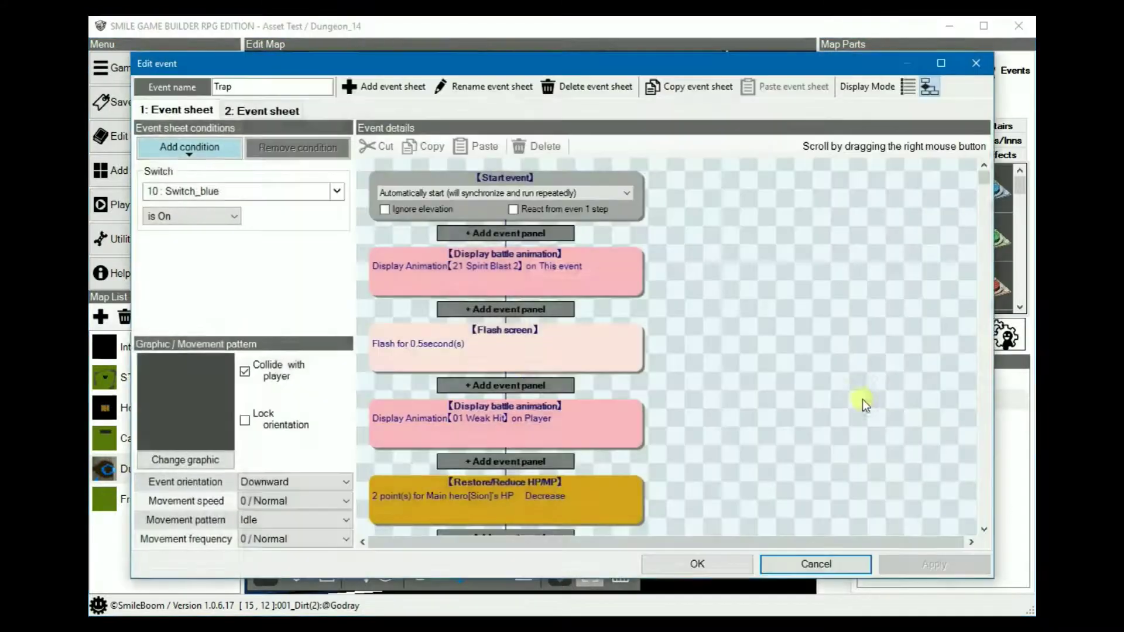
pyautogui.click(234, 109)
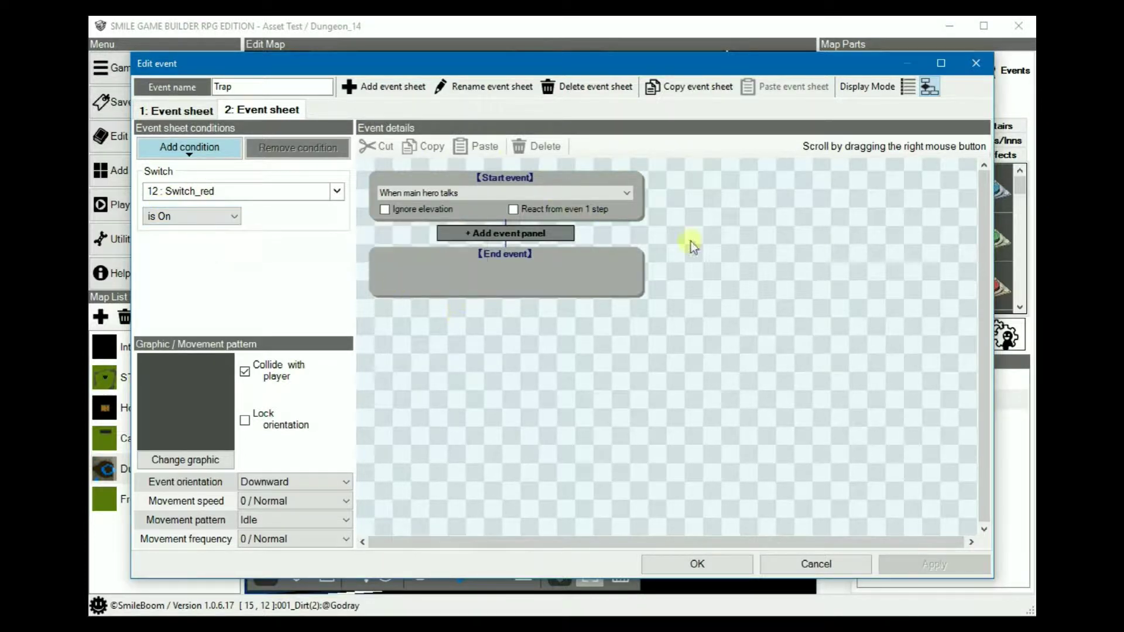
pyautogui.click(702, 566)
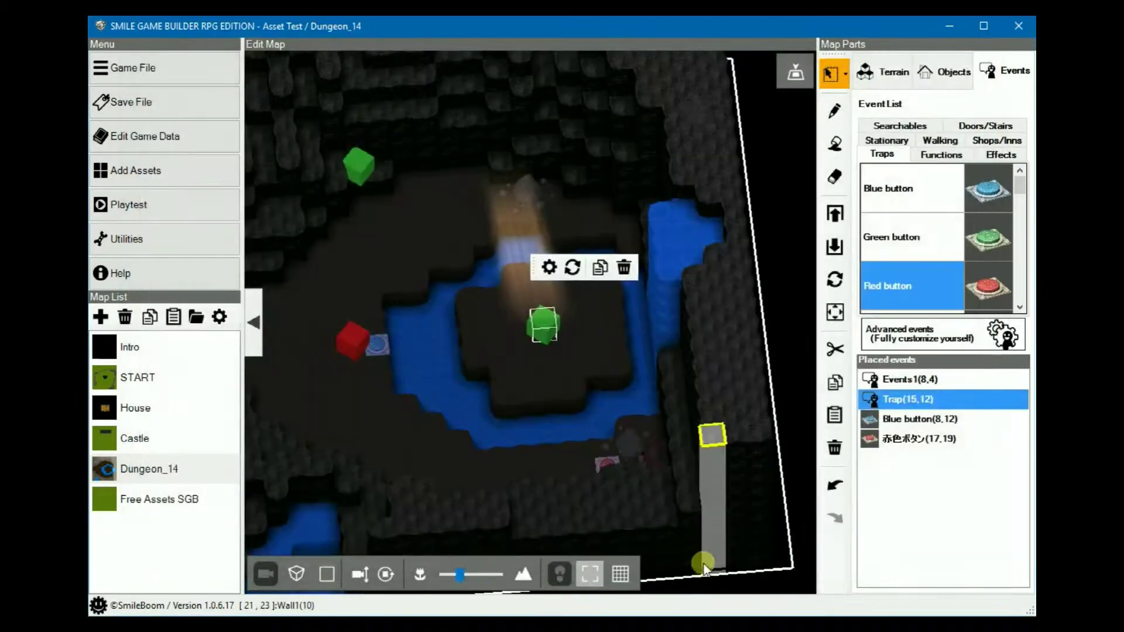
# Step: Open the placed Blue button event and add an Event switch panel after Display emoticon on its Off->On sheet
pyautogui.click(872, 418)
pyautogui.doubleClick(871, 419)
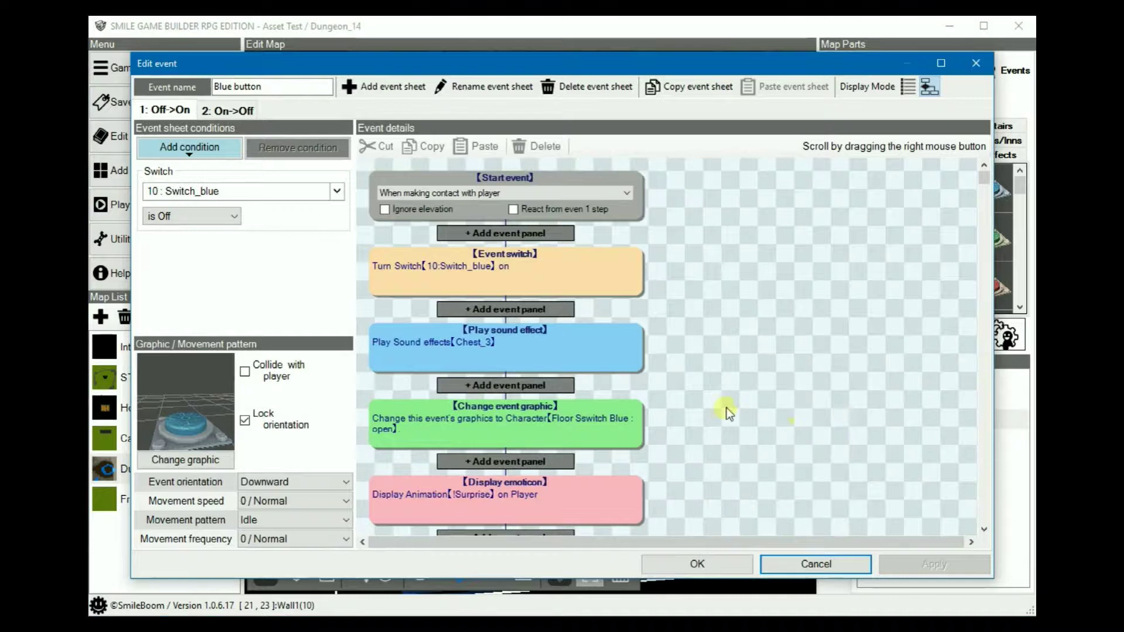
pyautogui.scroll(-2, 680, 439)
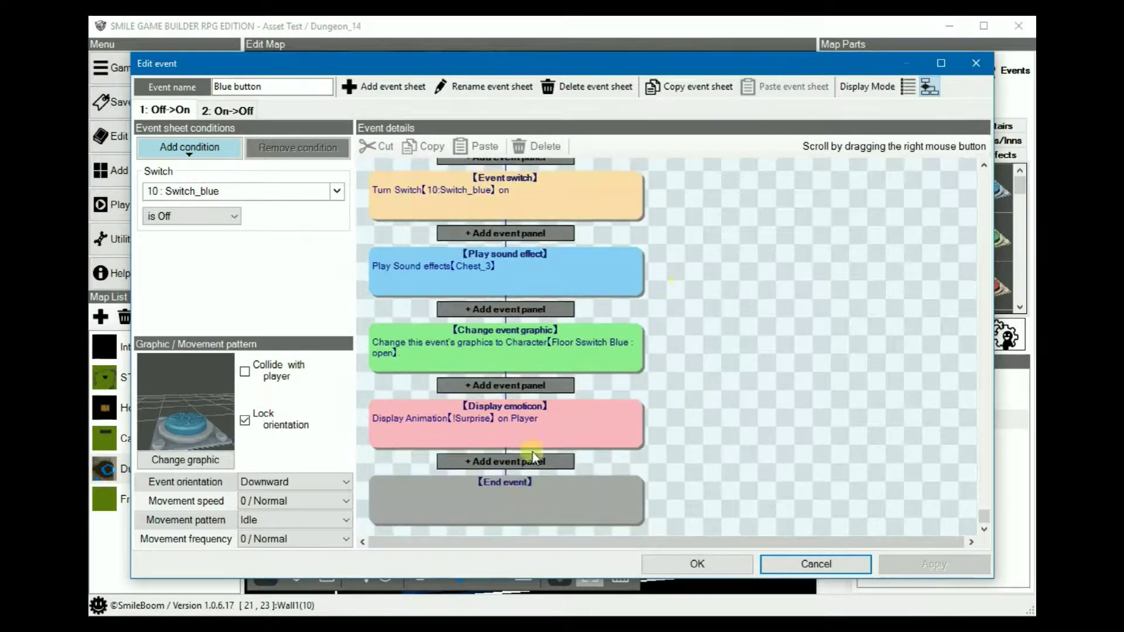
pyautogui.click(491, 462)
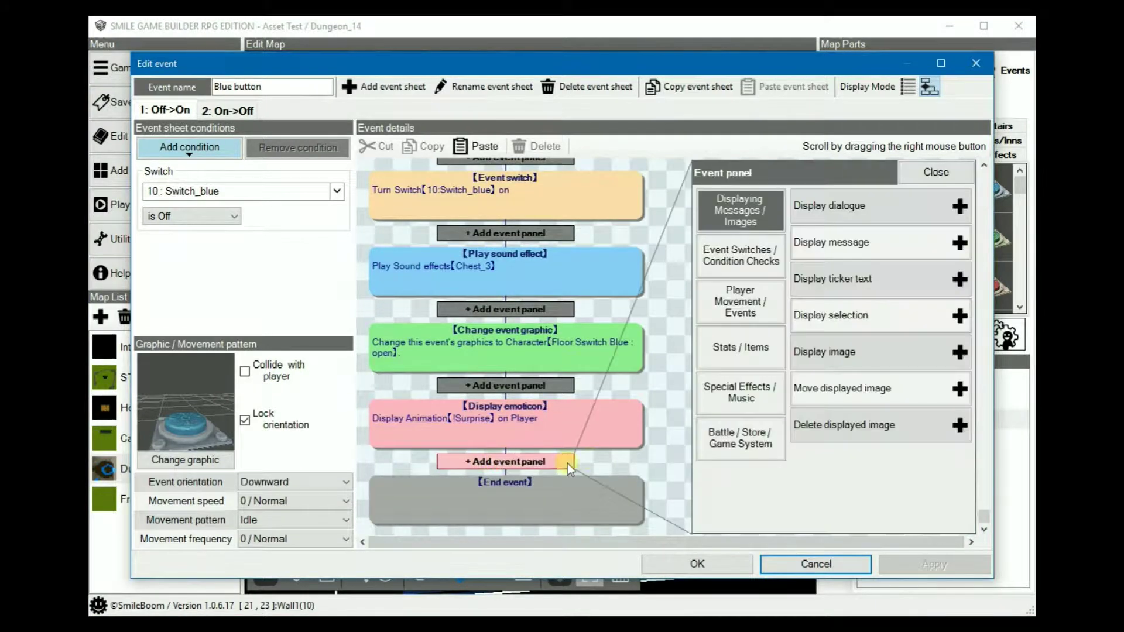
pyautogui.click(737, 254)
pyautogui.click(831, 207)
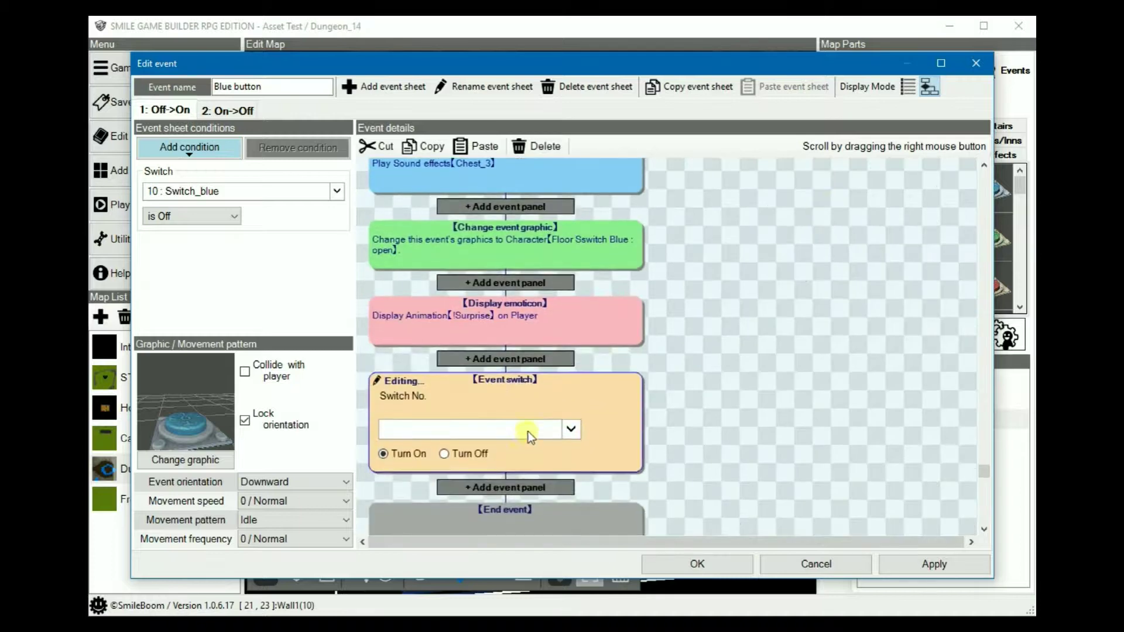
# Step: Set the blue button's new Event switch panel to turn off 12: Switch_red, and accept the event
pyautogui.click(527, 430)
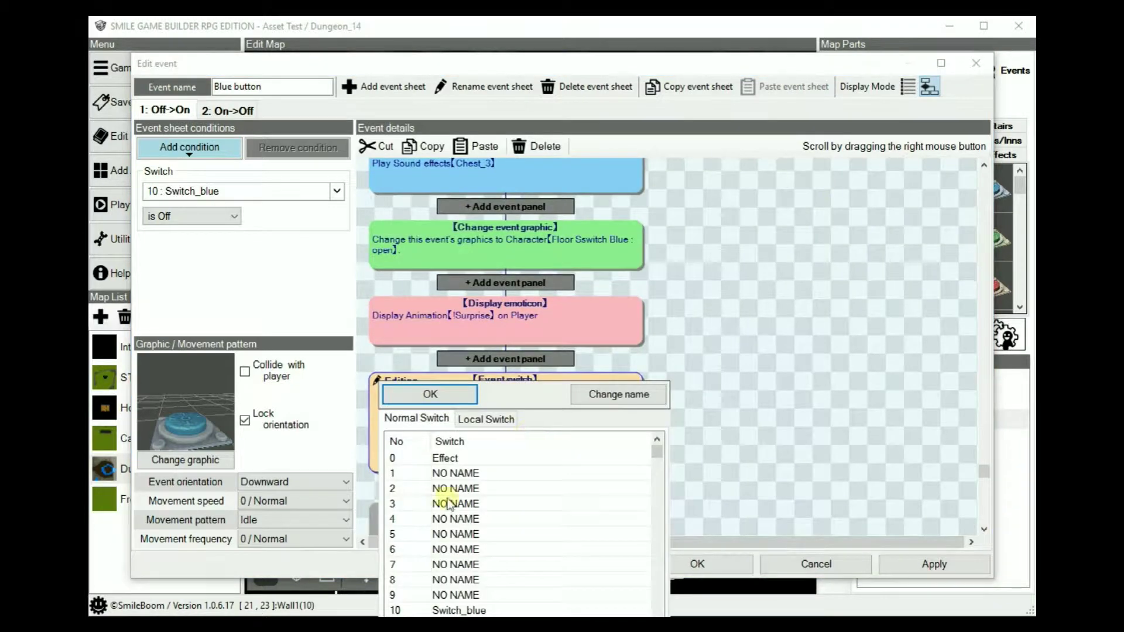
pyautogui.click(414, 400)
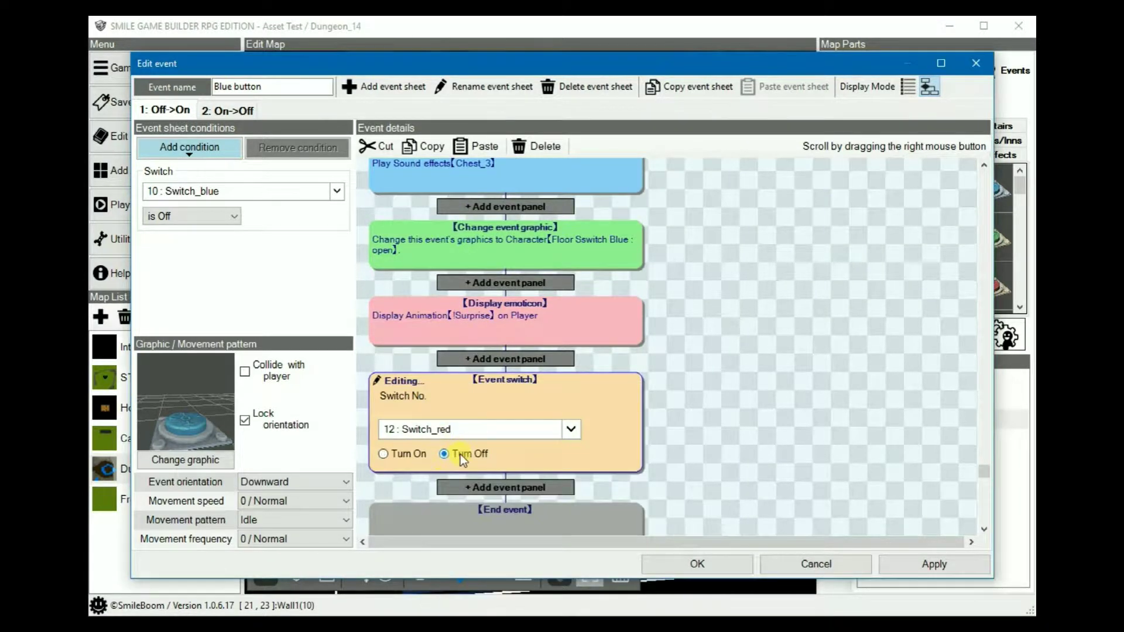
pyautogui.click(707, 560)
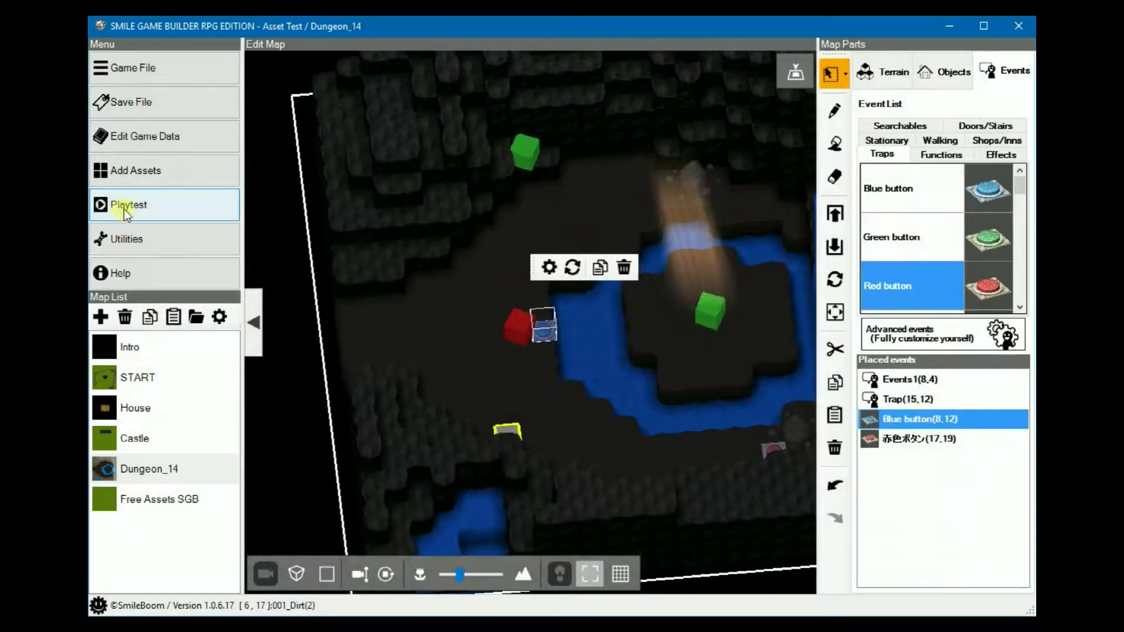
# Step: Start a playtest and walk the character onto the blue floor button and along the water onto the red floor button
pyautogui.click(125, 206)
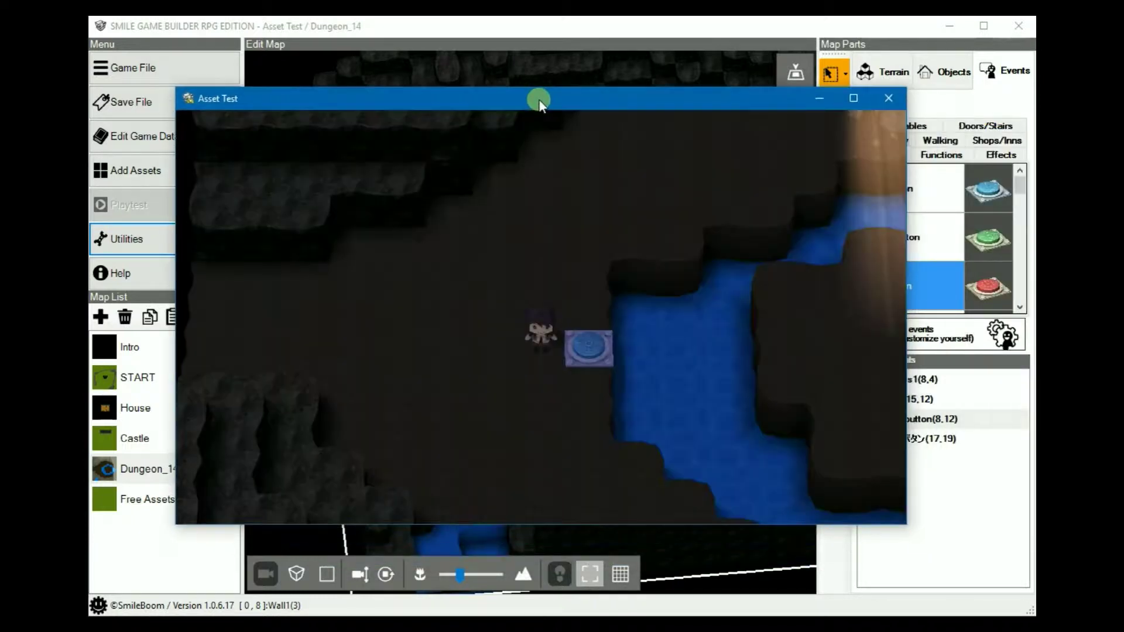
pyautogui.press('Right')
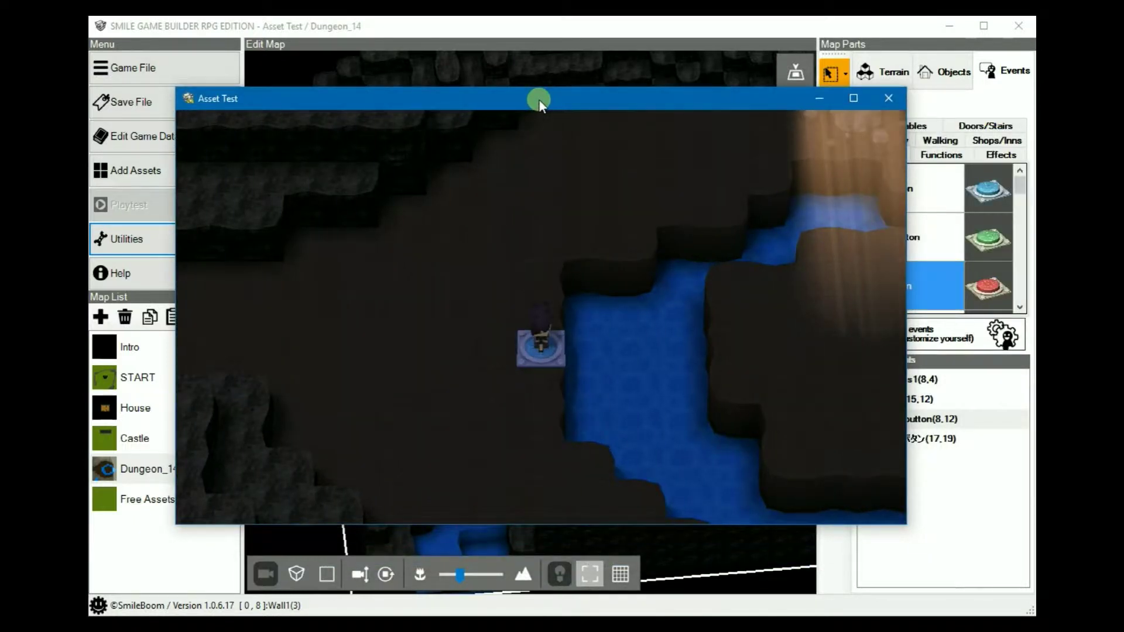
pyautogui.press('Down')
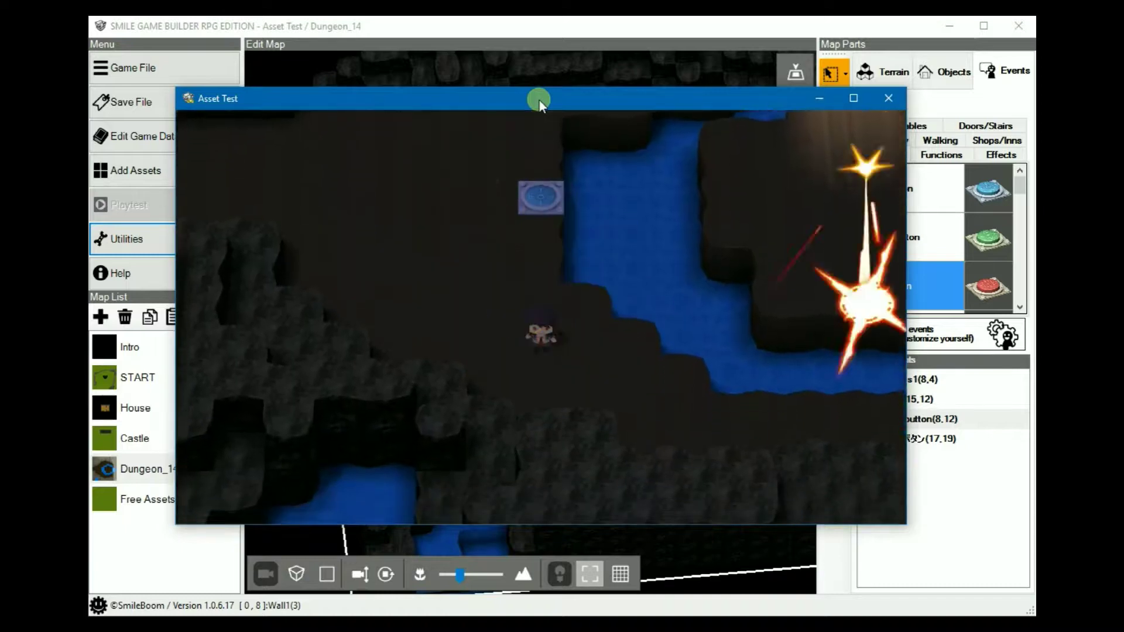
pyautogui.press('Right')
pyautogui.press('Down')
pyautogui.press('Right')
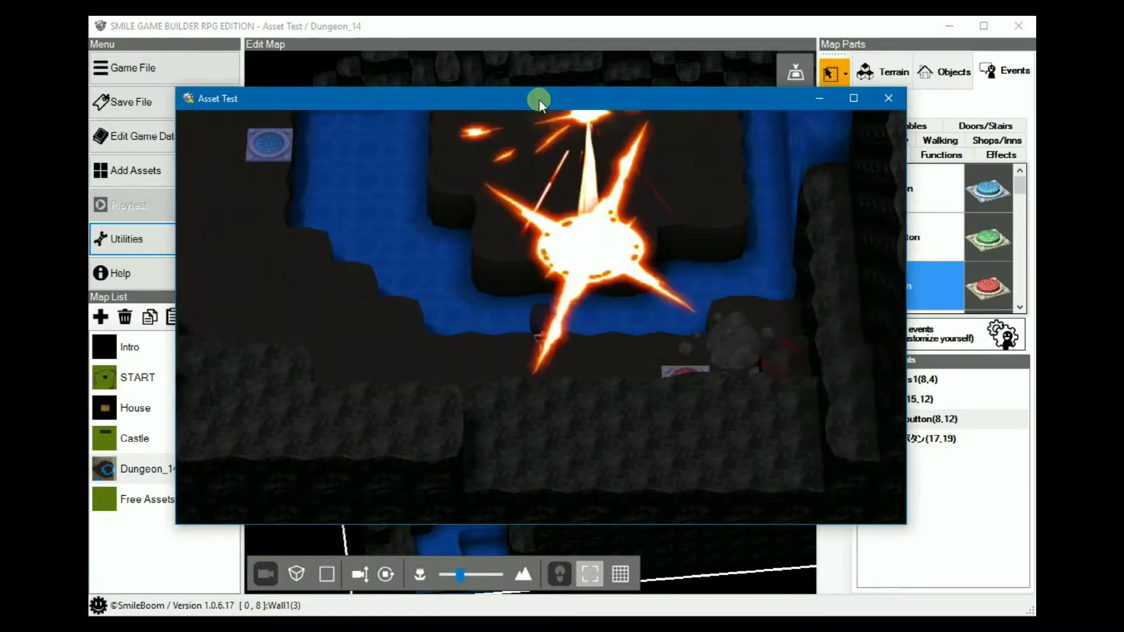
pyautogui.press('Right')
pyautogui.press('Down')
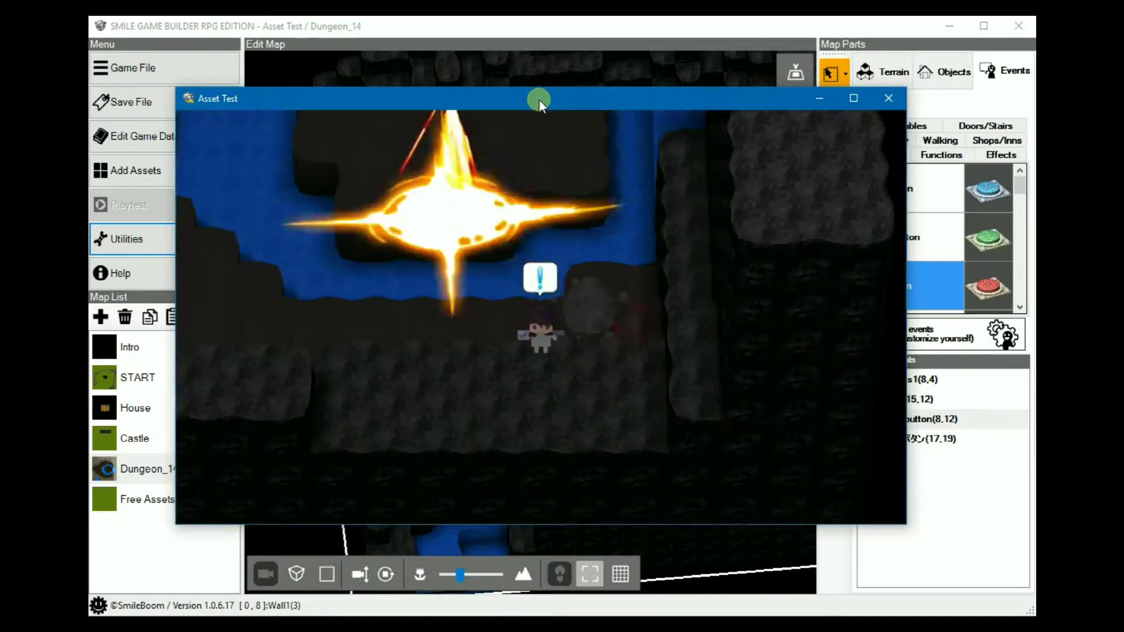
# Step: Walk the character back towards the blue button, rotate the camera to view both floor buttons, and close the playtest
pyautogui.press('Up')
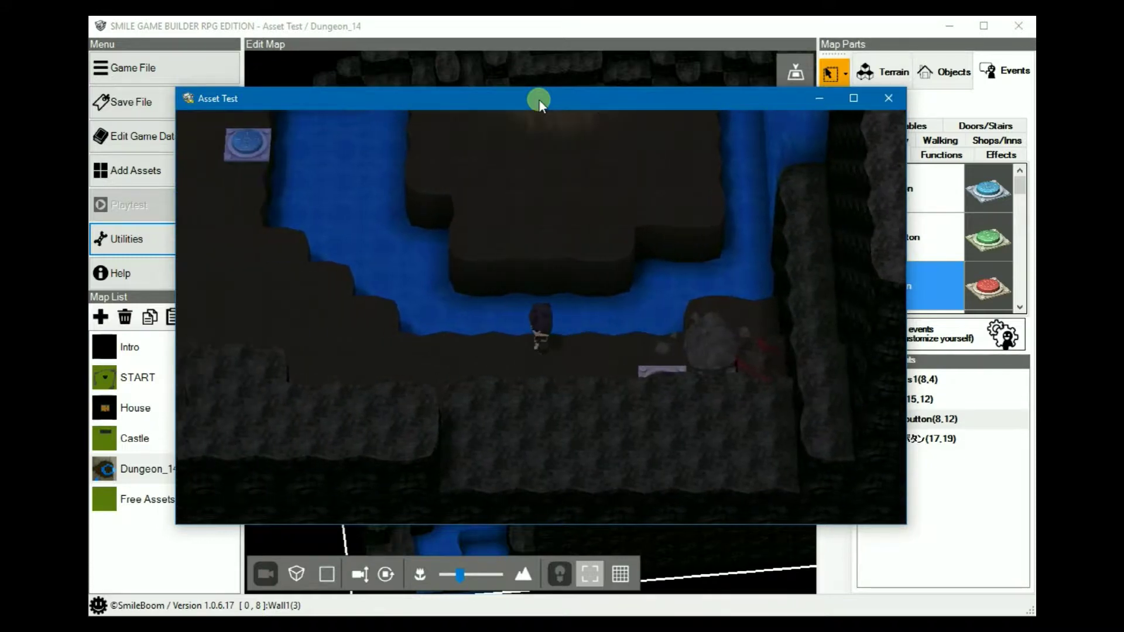
pyautogui.press('Left')
pyautogui.press('Up')
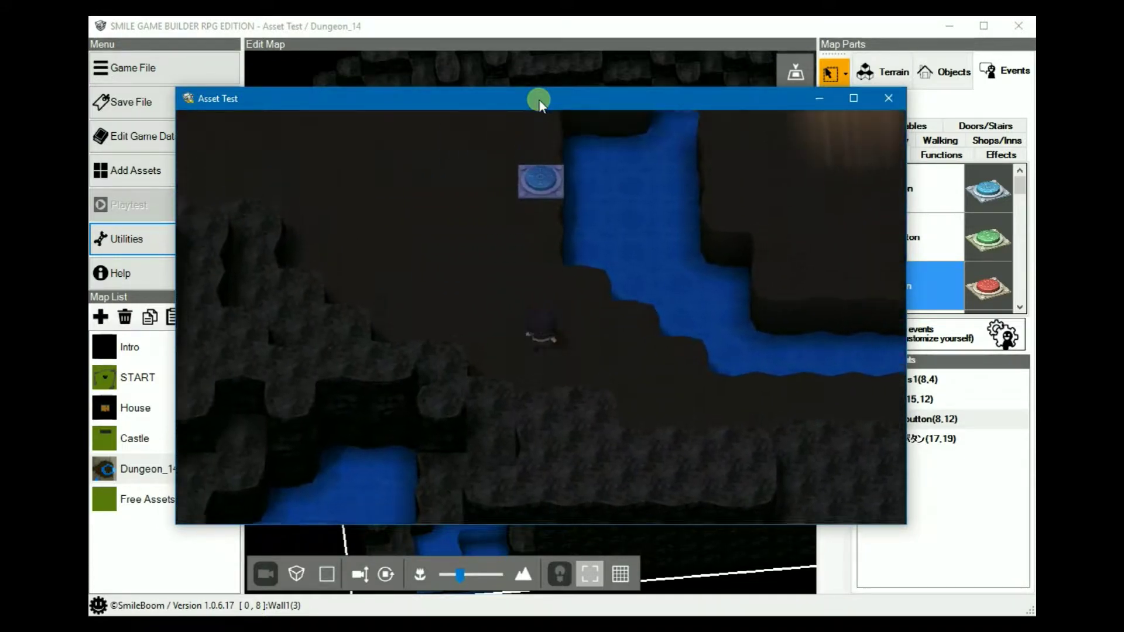
pyautogui.press('Up')
pyautogui.press('d')
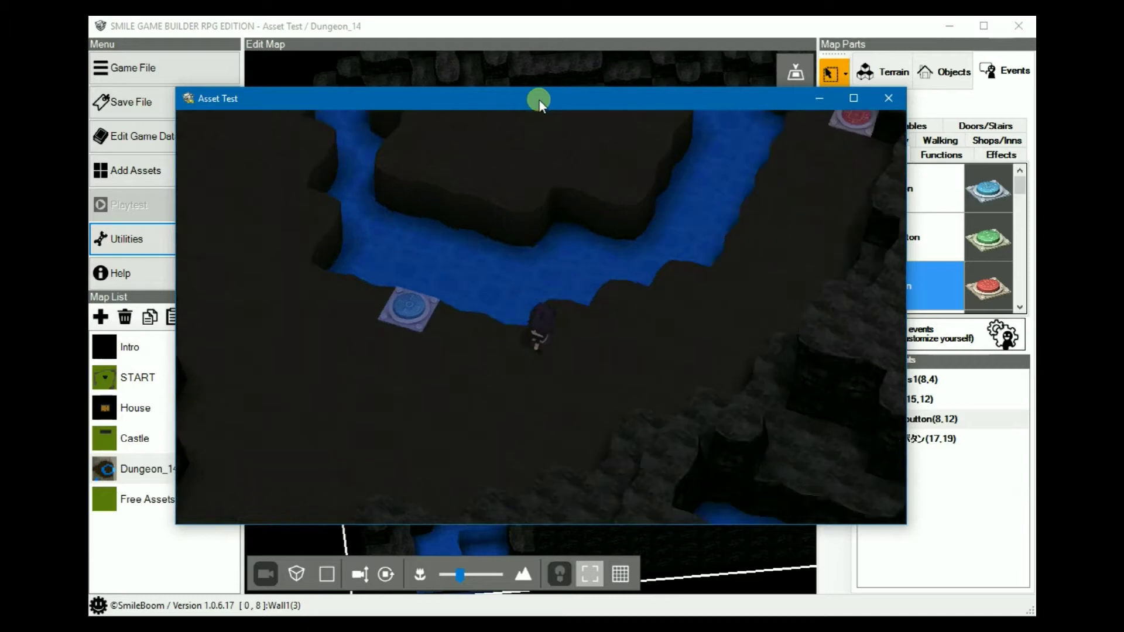
pyautogui.press('Left')
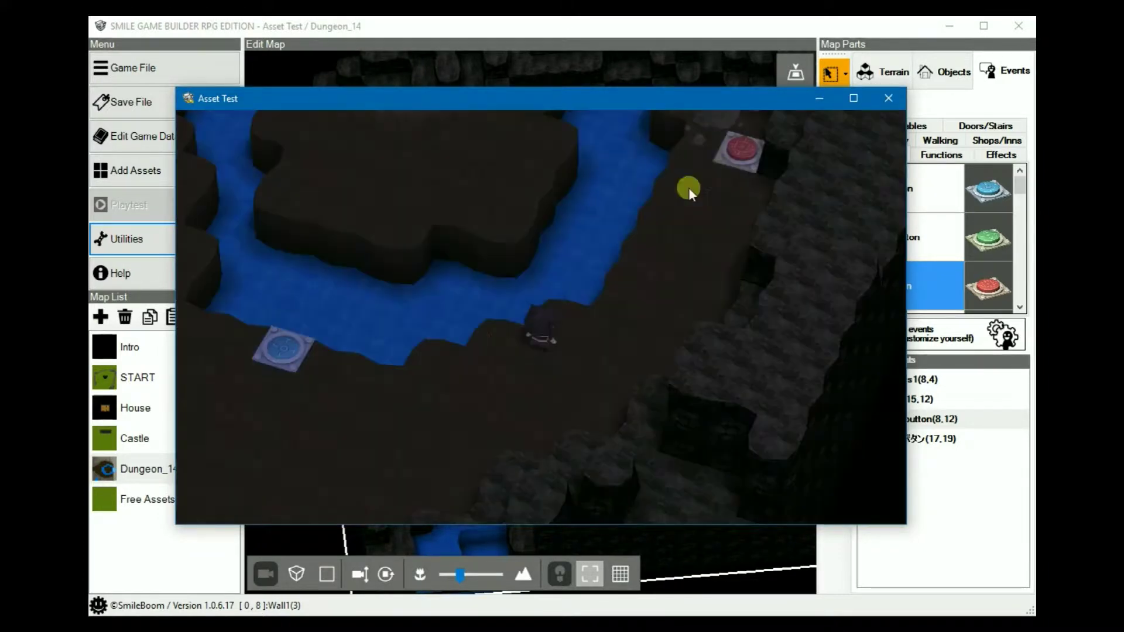
pyautogui.click(888, 98)
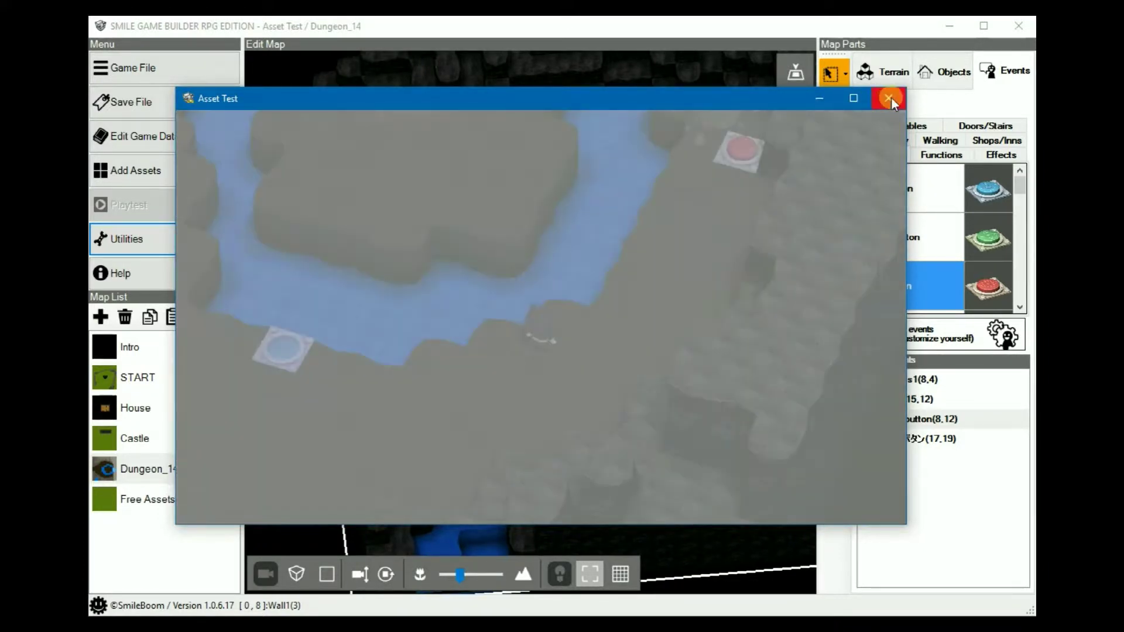